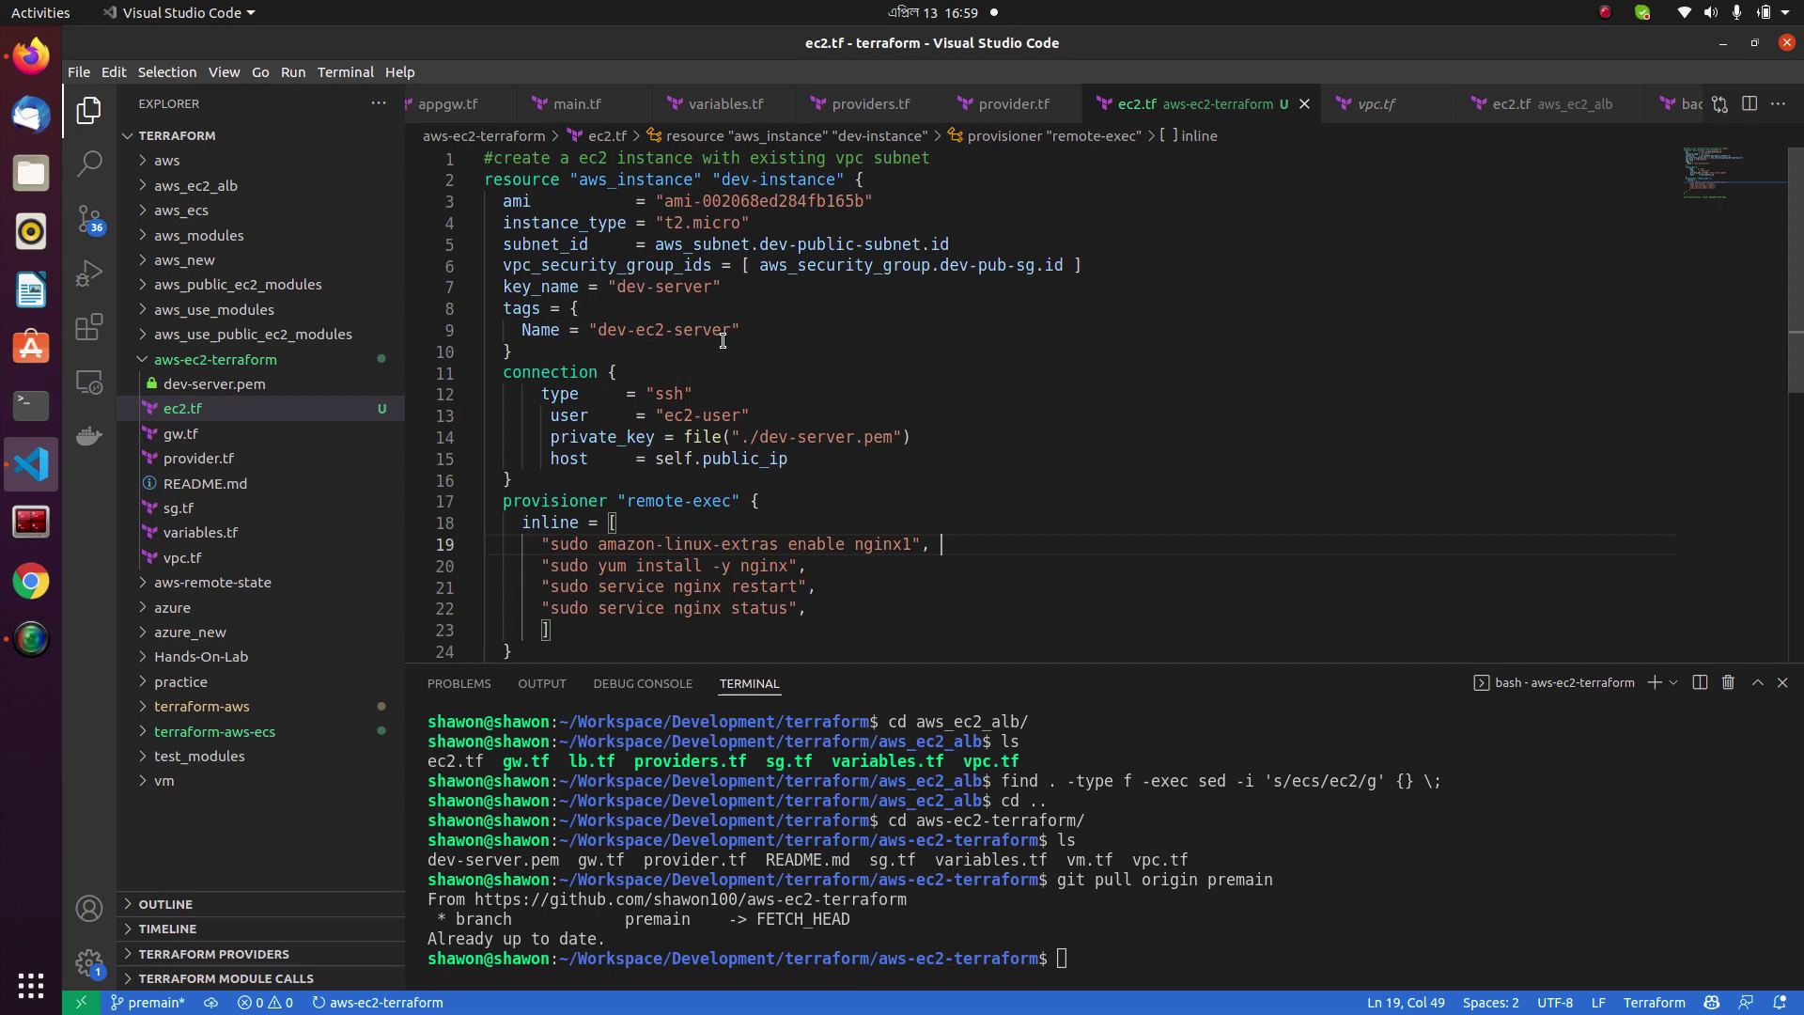
Shorten the Name tag of the dev-instance resource in ec2.tf to "dev-ec2".
{"action": "scroll", "coordinate": [722, 340], "scroll_direction": "down", "scroll_amount": 5}
{"action": "scroll", "coordinate": [736, 477], "scroll_direction": "up", "scroll_amount": 5}
{"action": "left_click", "coordinate": [741, 336]}
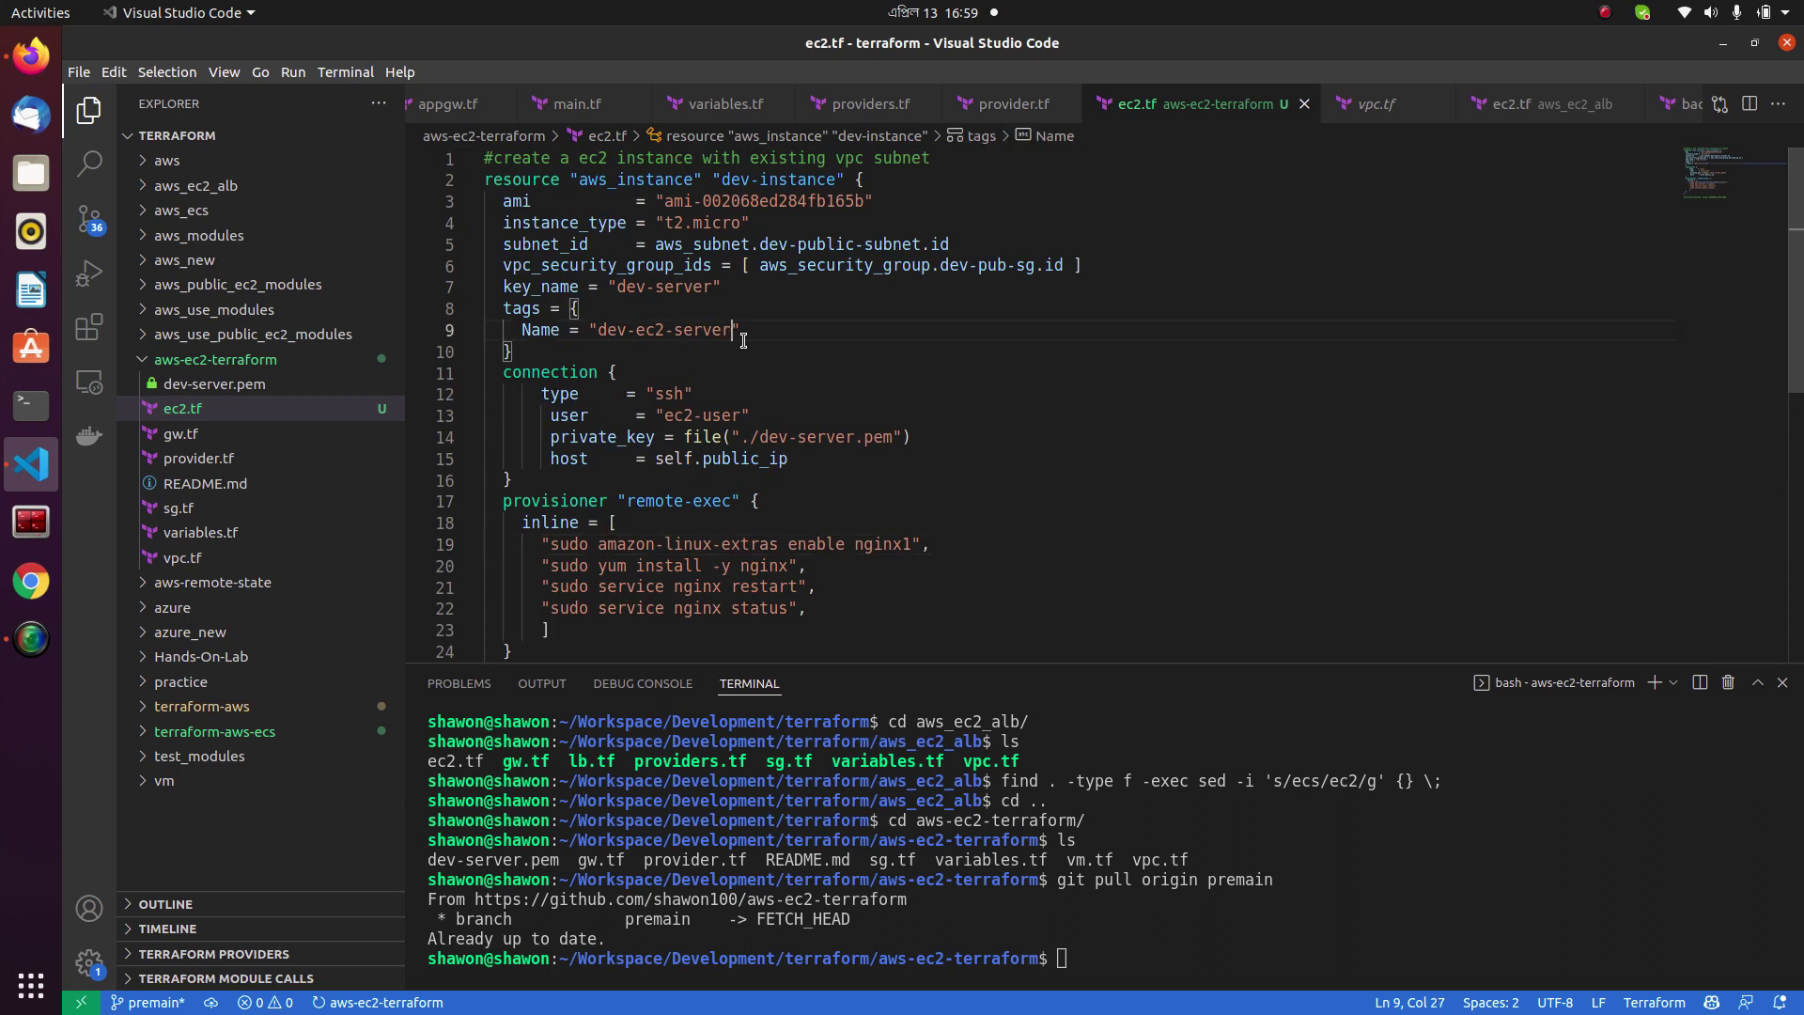
{"action": "key", "text": "BackSpace"}
{"action": "key", "text": "BackSpace"}
{"action": "key", "text": "BackSpace"}
{"action": "key", "text": "BackSpace"}
{"action": "key", "text": "BackSpace"}
{"action": "key", "text": "BackSpace"}
{"action": "key", "text": "BackSpace"}
{"action": "scroll", "coordinate": [899, 376], "scroll_direction": "down", "scroll_amount": 3}
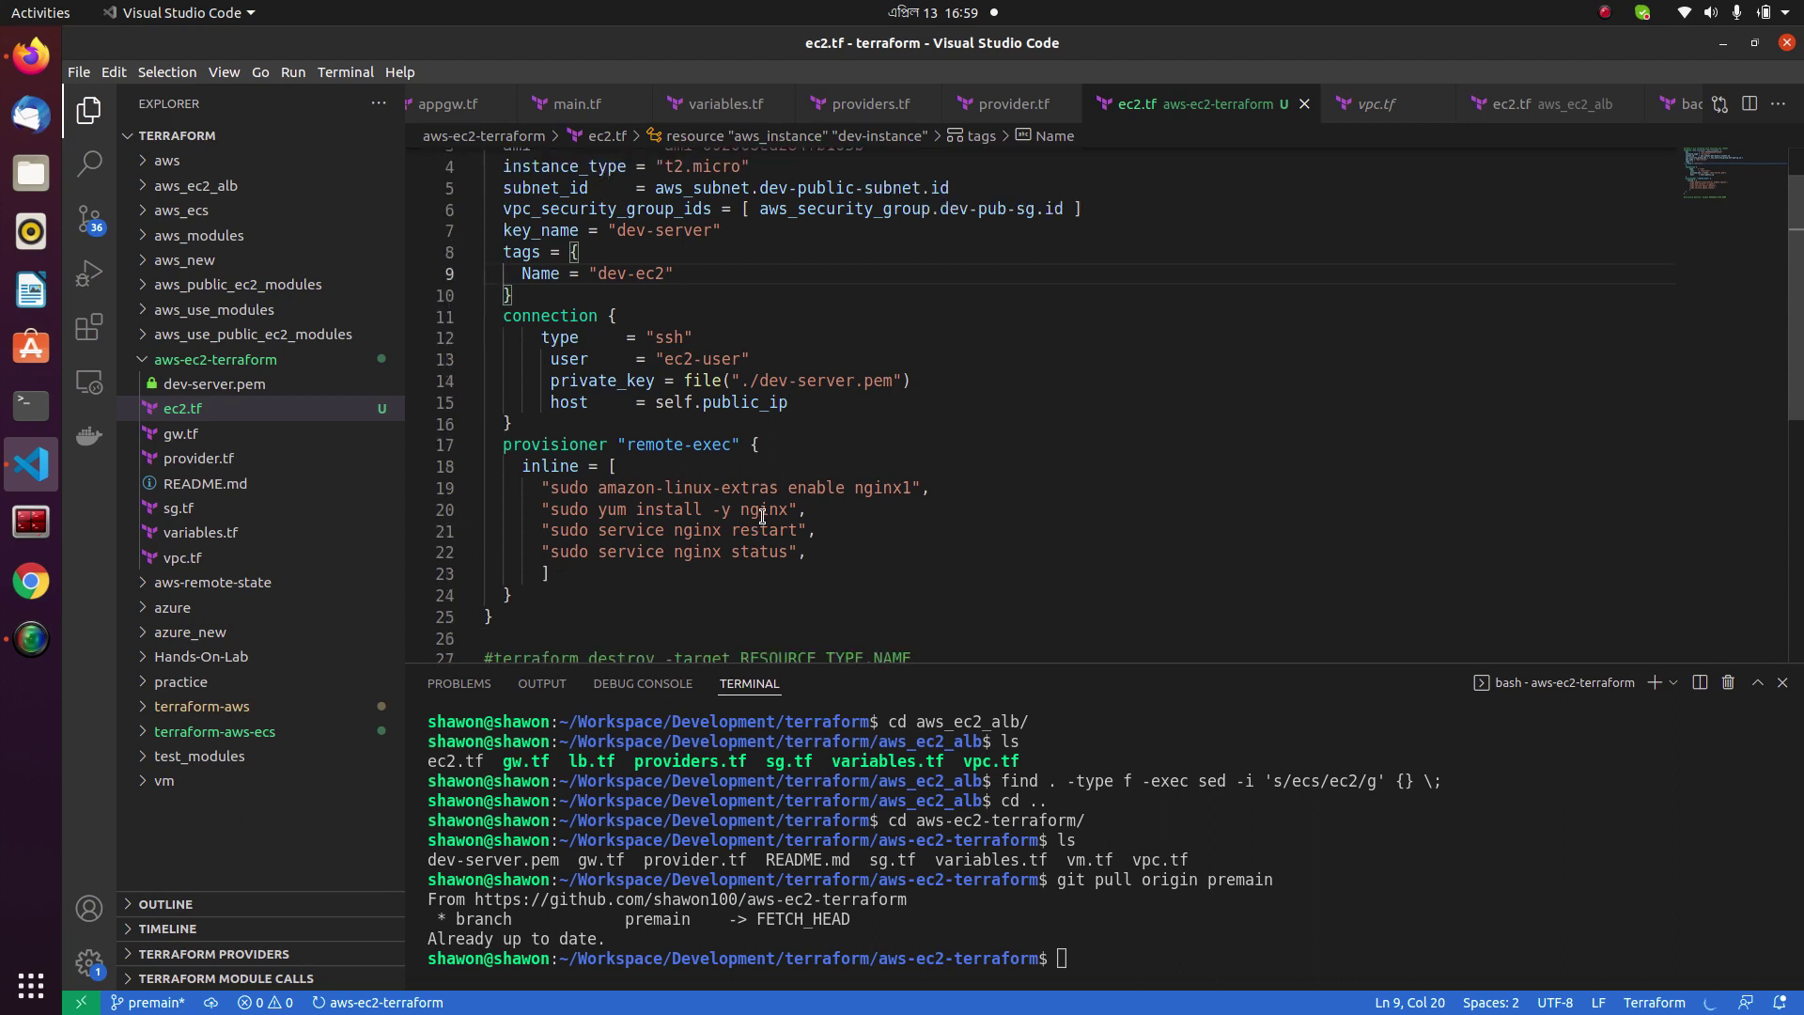
Commit all changes with the message "Updated ec2 file name and tag" and push them to the premain branch on origin.
{"action": "left_click", "coordinate": [1093, 961]}
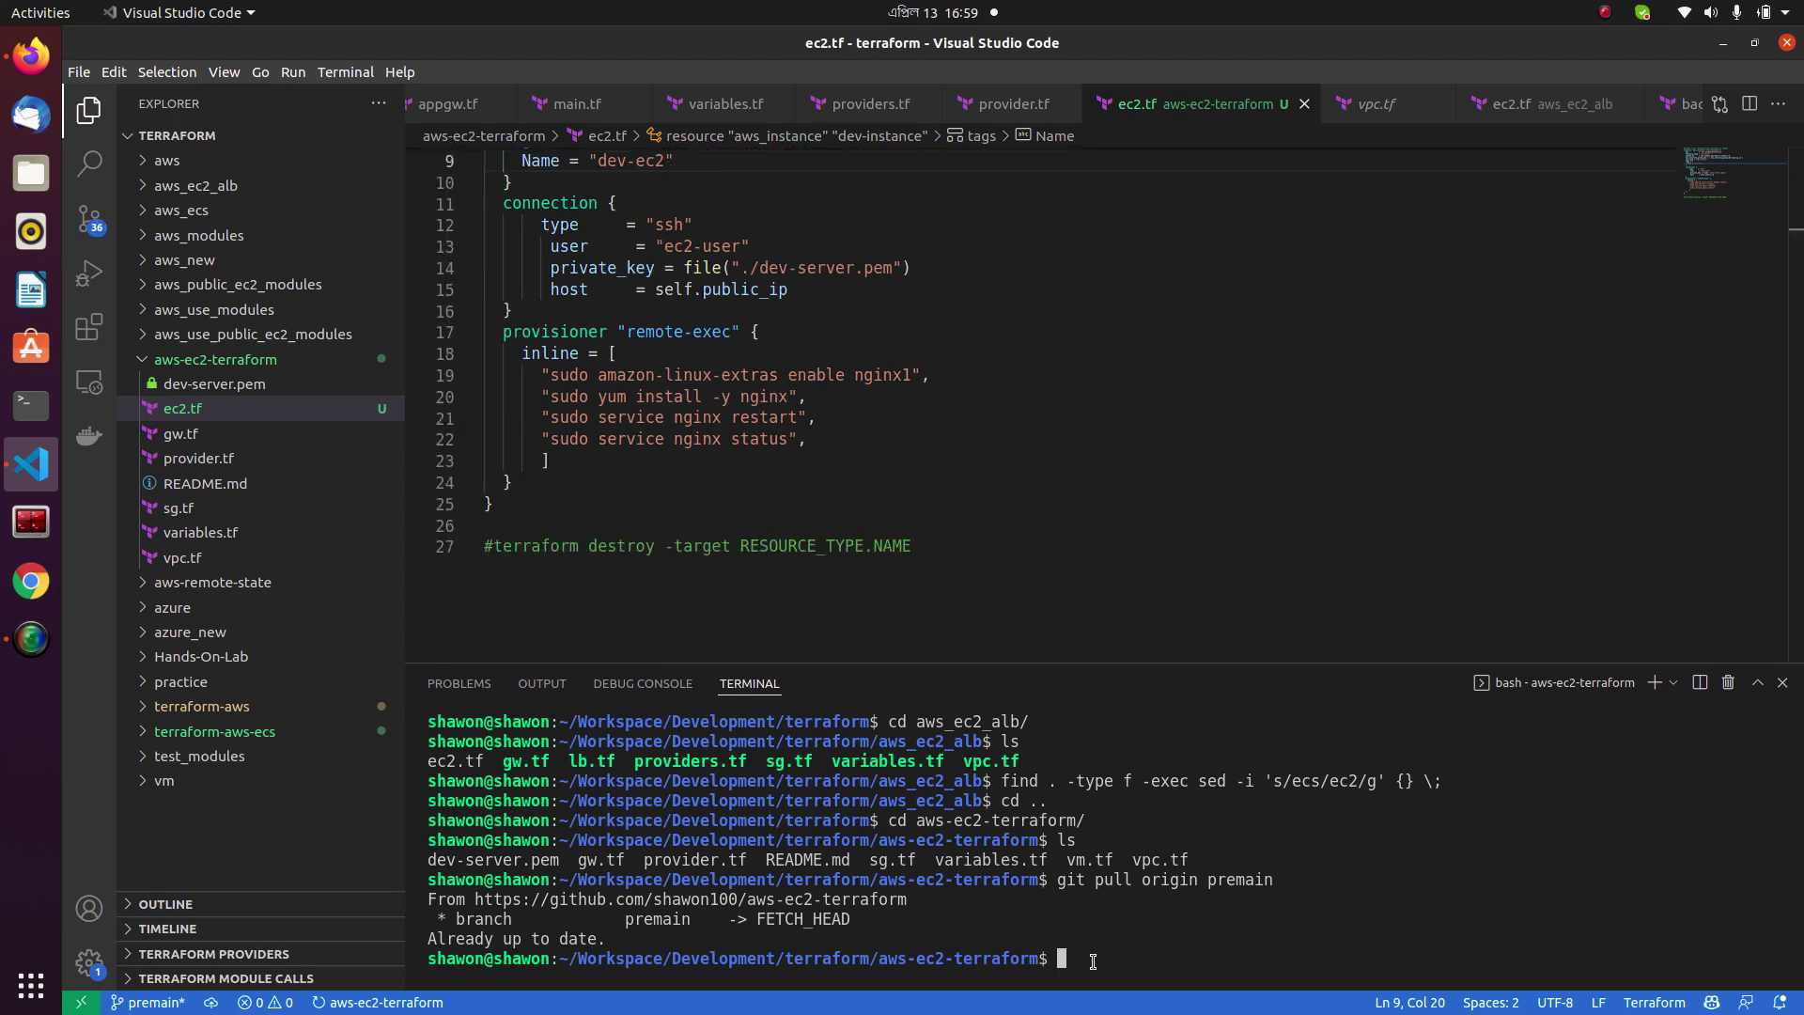
{"action": "type", "text": "git add ."}
{"action": "key", "text": "Return"}
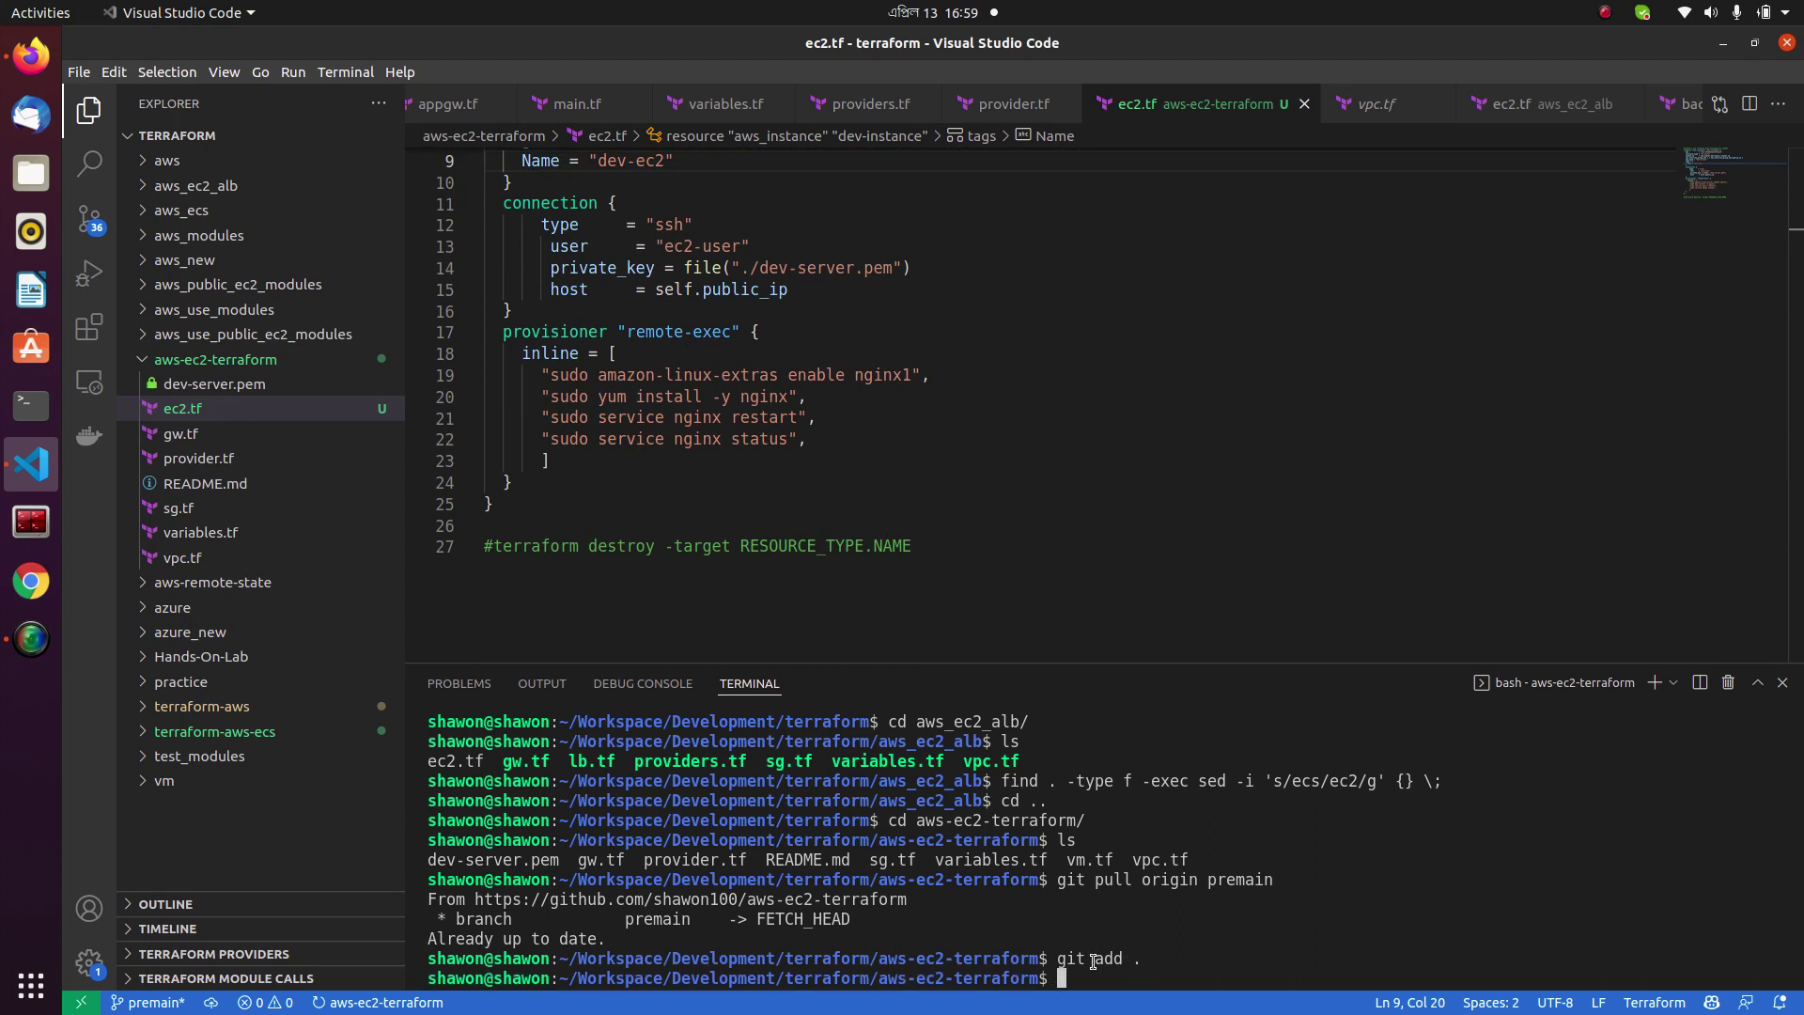
{"action": "type", "text": "git comm"}
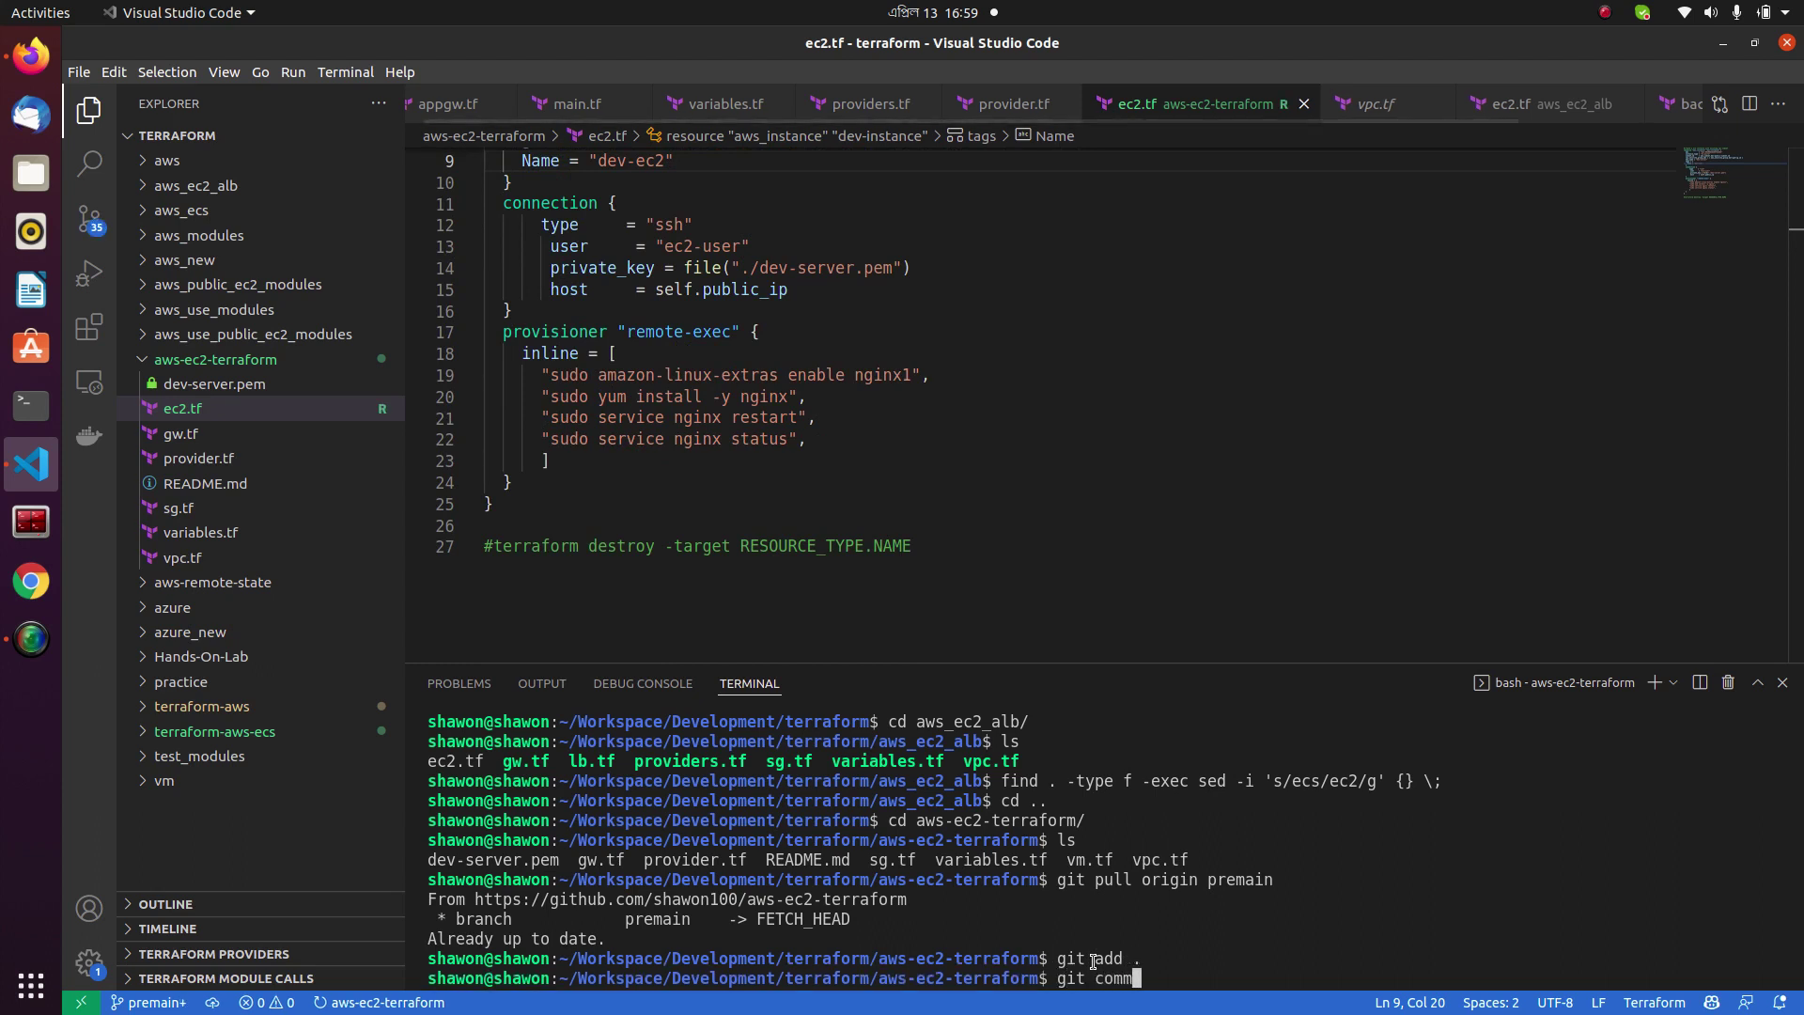
{"action": "type", "text": "it -m \""}
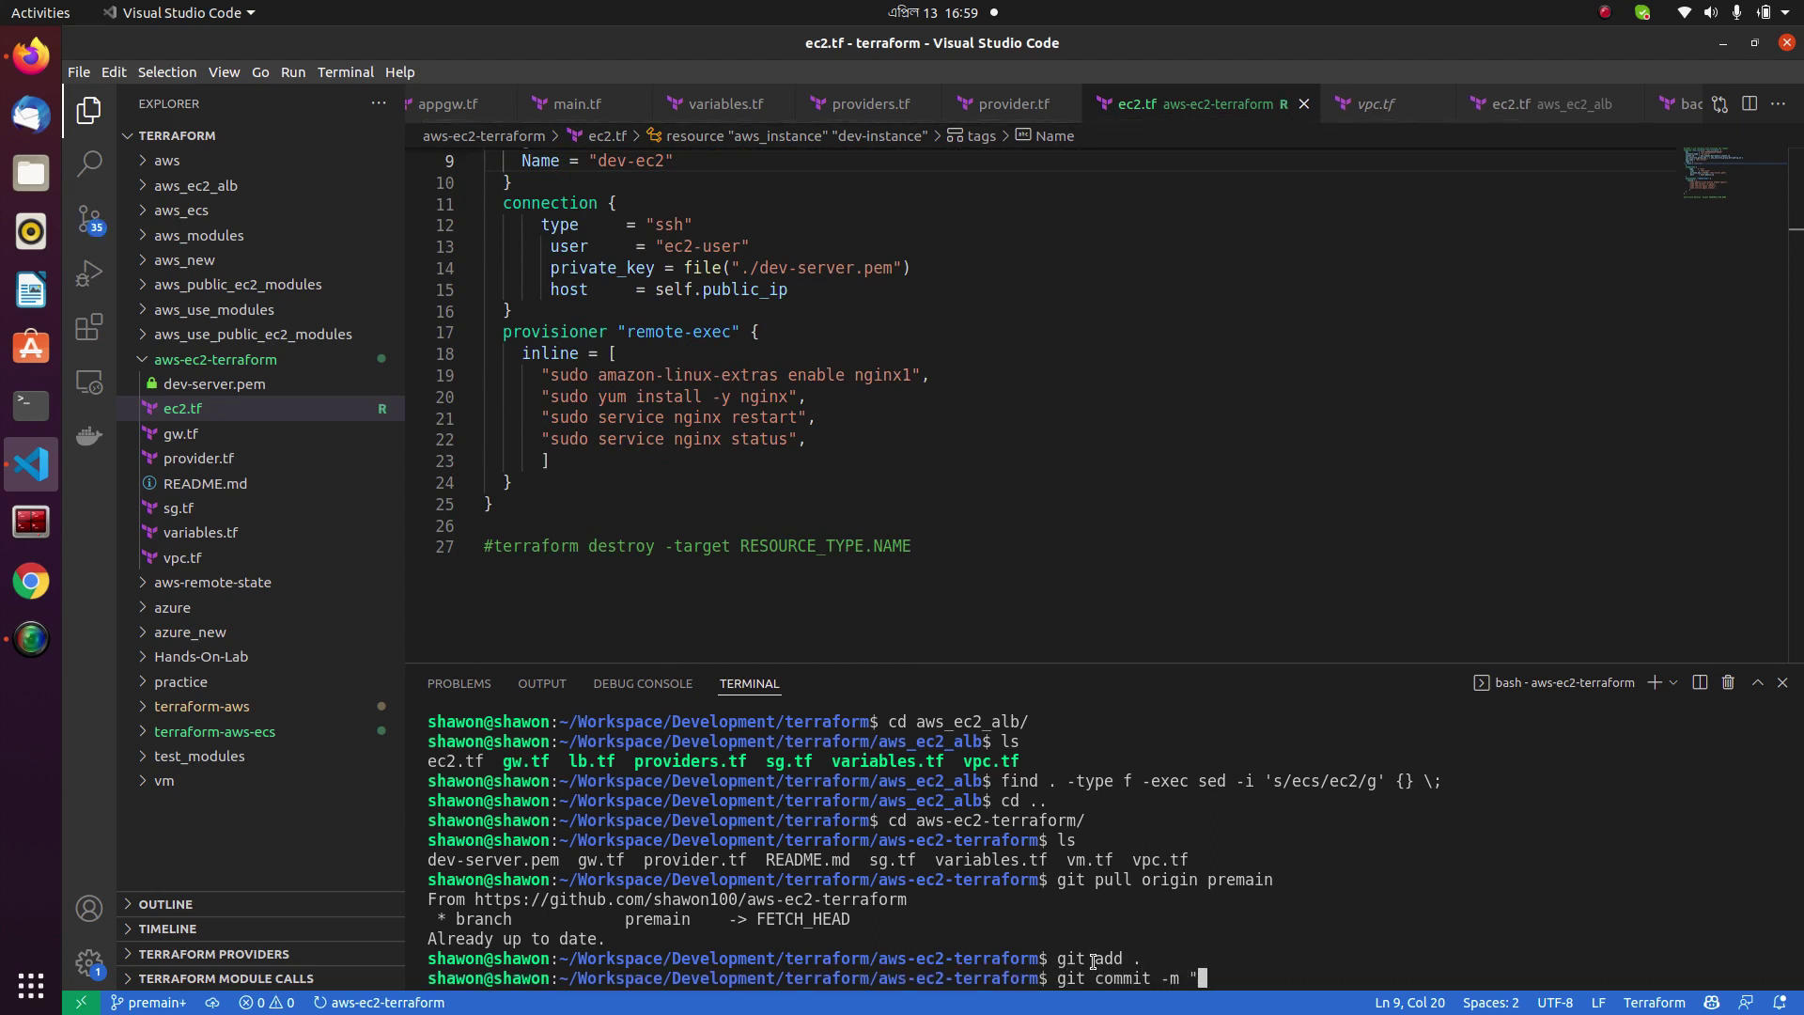
{"action": "type", "text": "Updated ec2 file name and"}
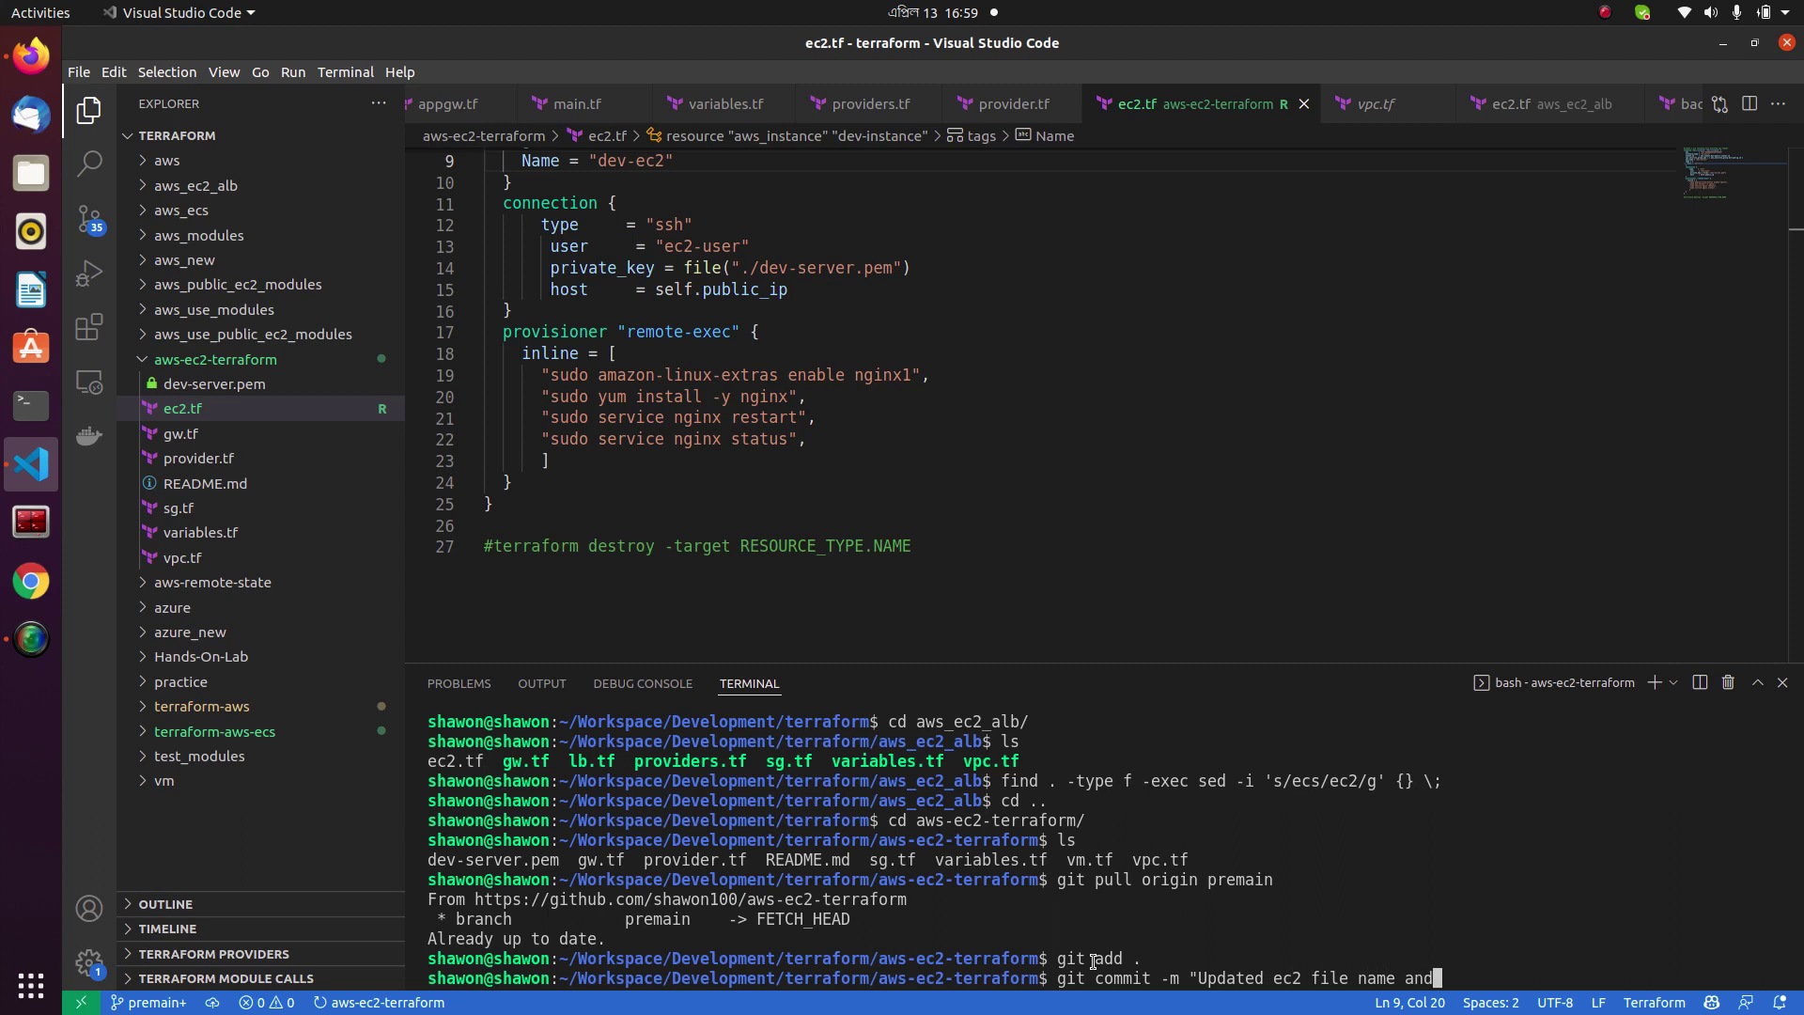
{"action": "type", "text": " tag\""}
{"action": "key", "text": "Return"}
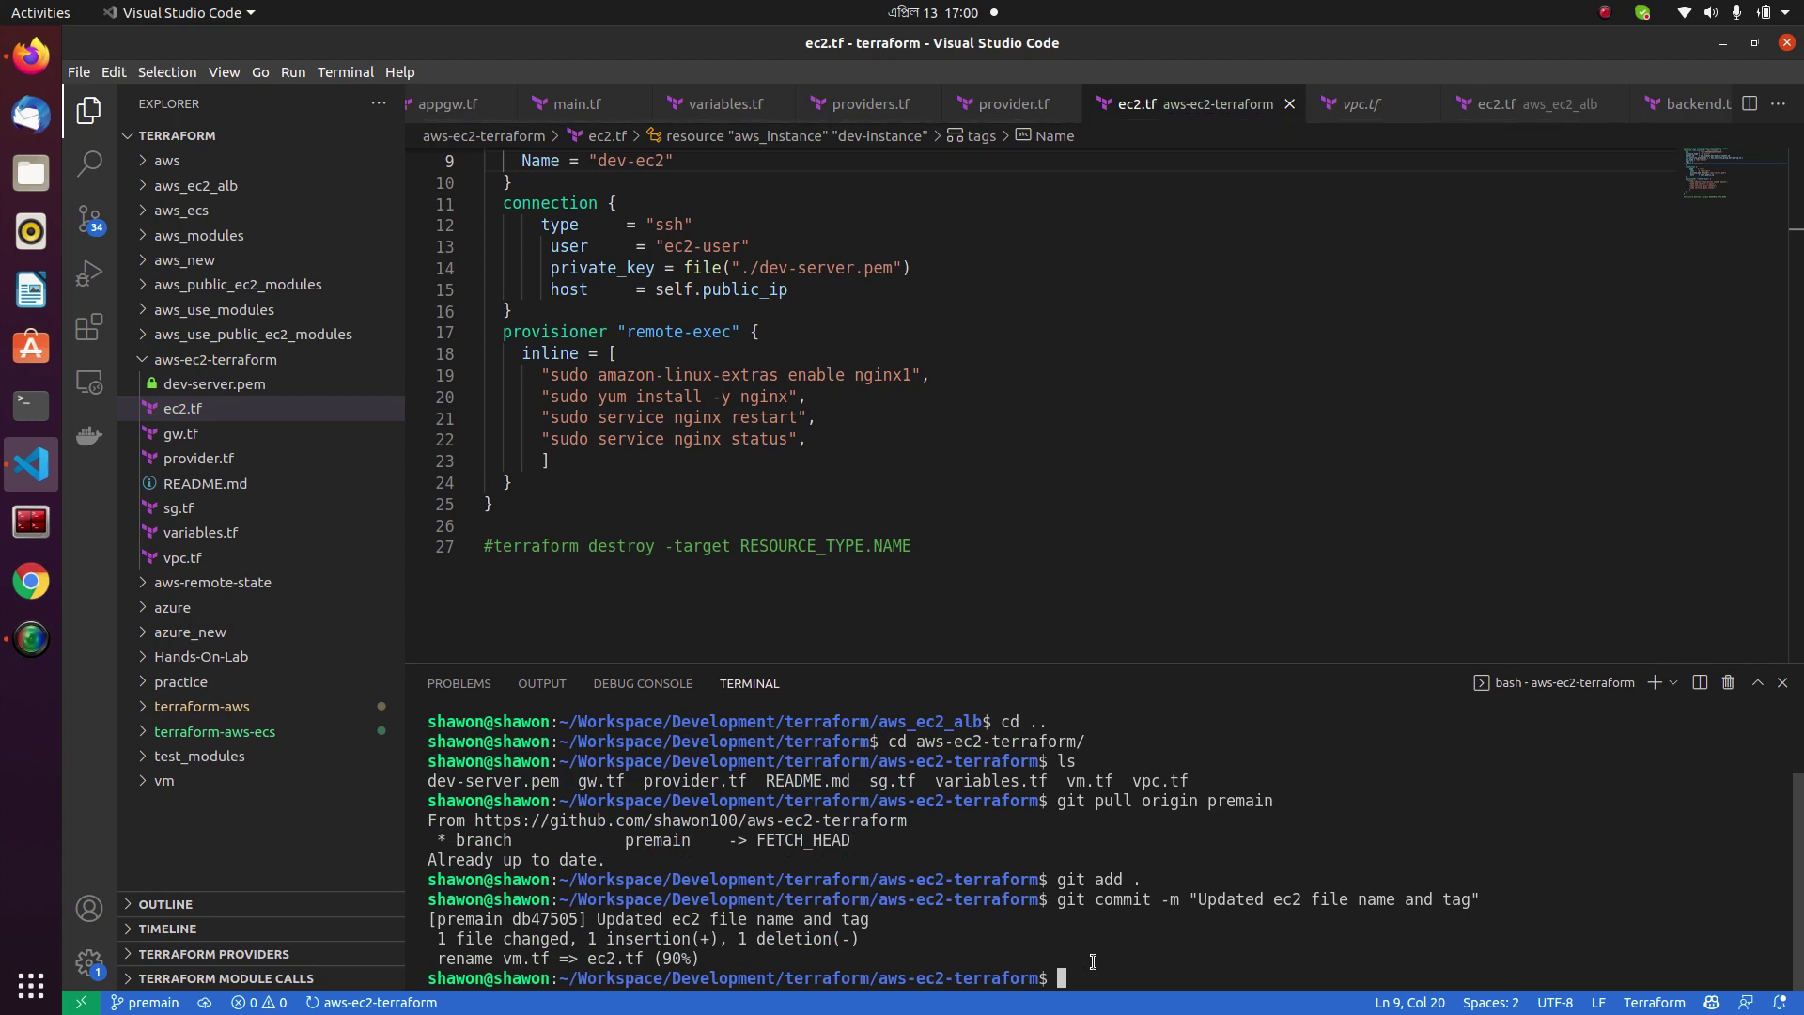
{"action": "type", "text": "git push origin premain"}
{"action": "key", "text": "Return"}
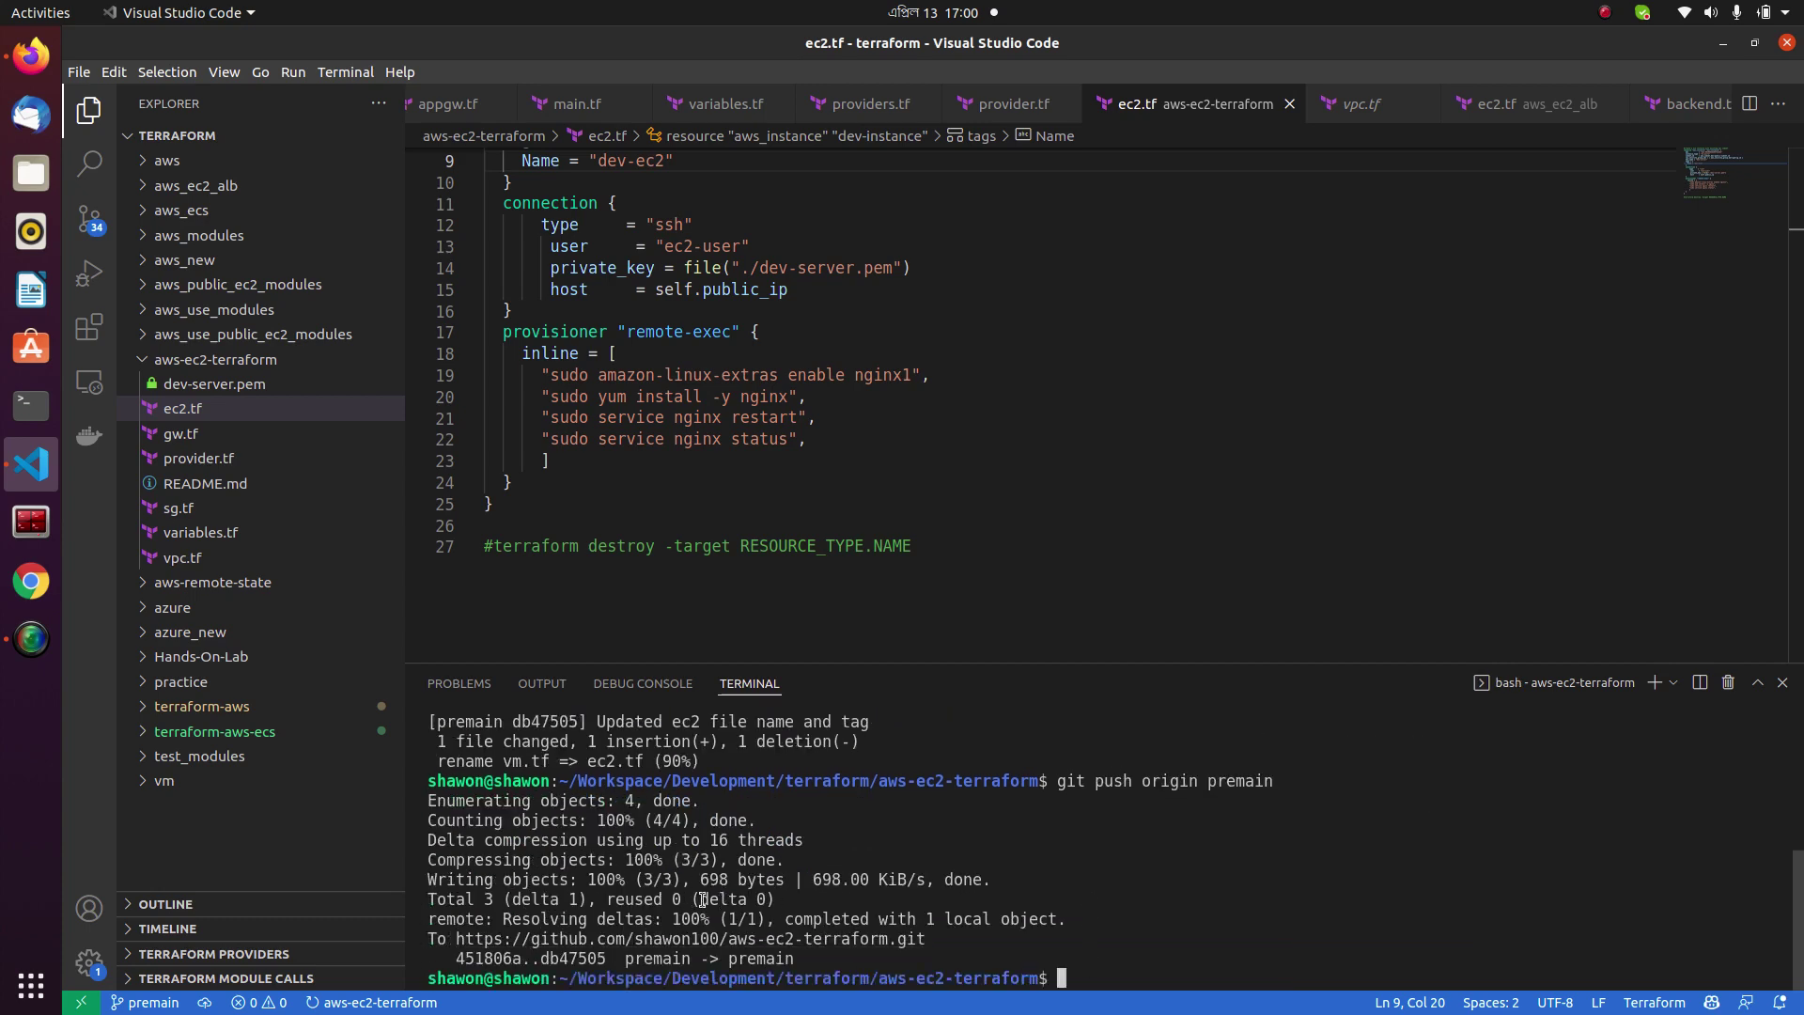
Switch to Firefox and start a GitHub pull request from premain into main, opening its description for editing.
{"action": "left_click", "coordinate": [29, 57]}
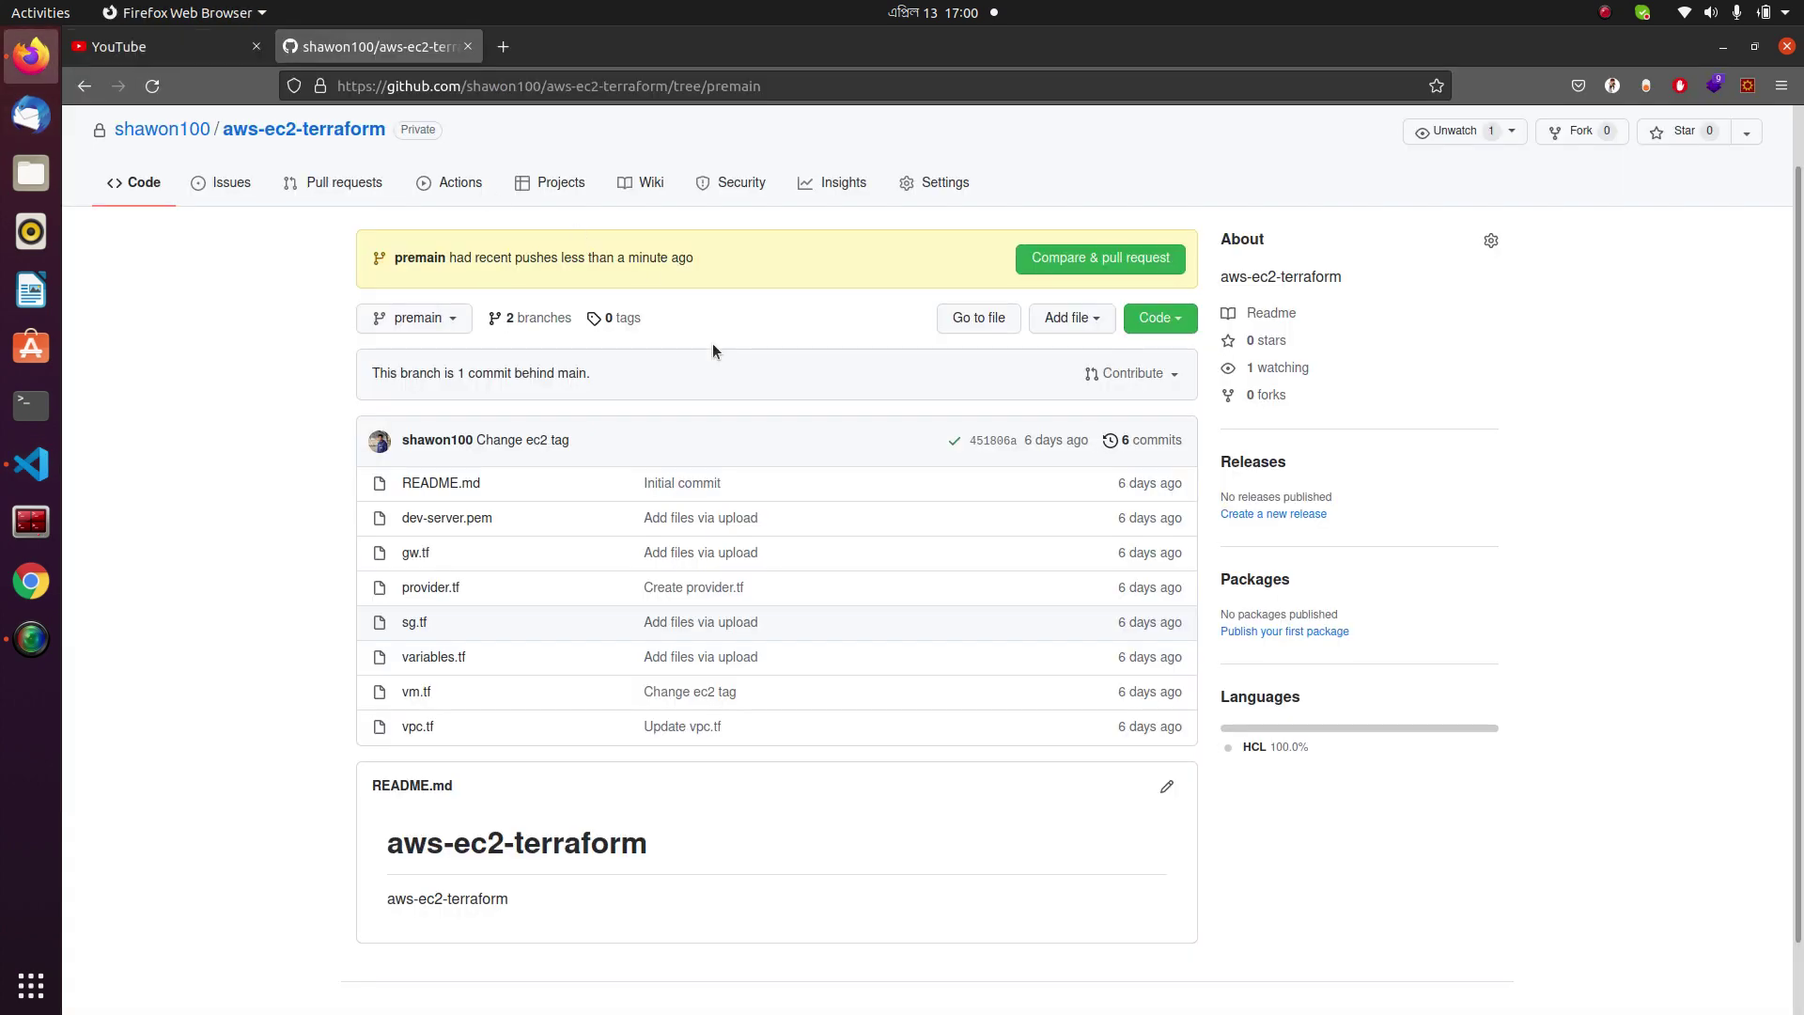
{"action": "left_click", "coordinate": [1094, 261]}
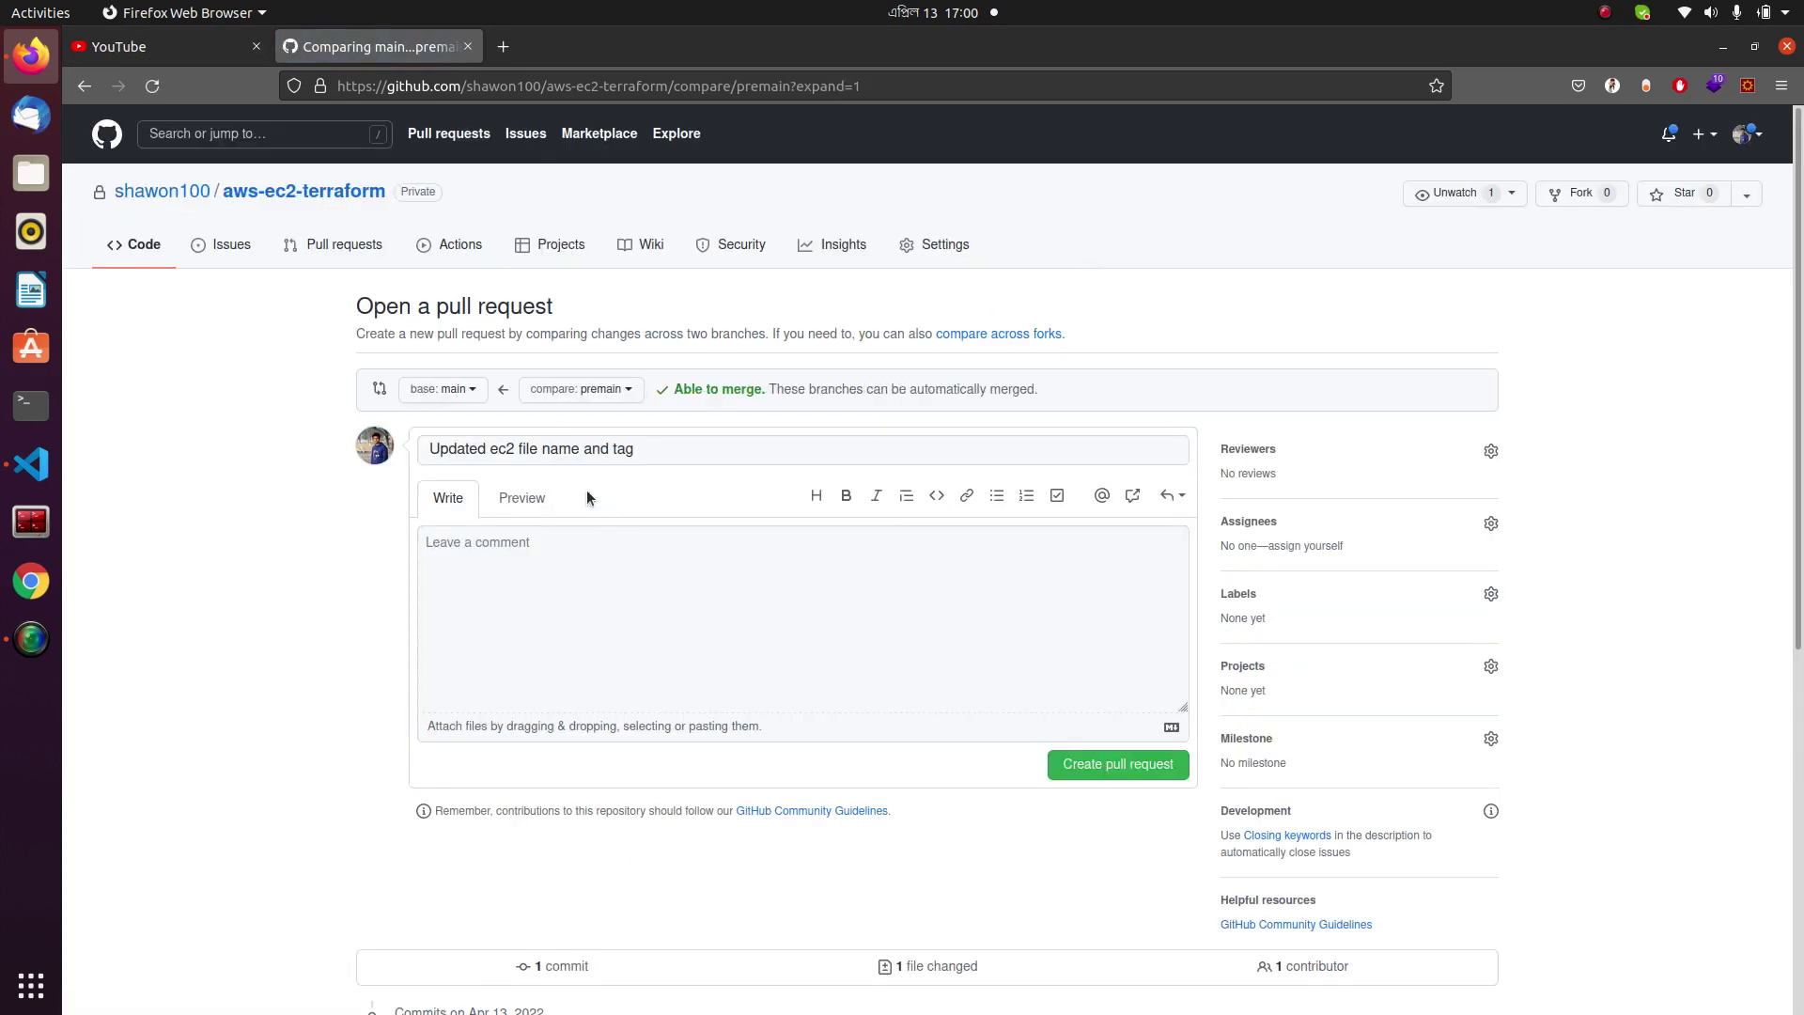
{"action": "left_click", "coordinate": [579, 552]}
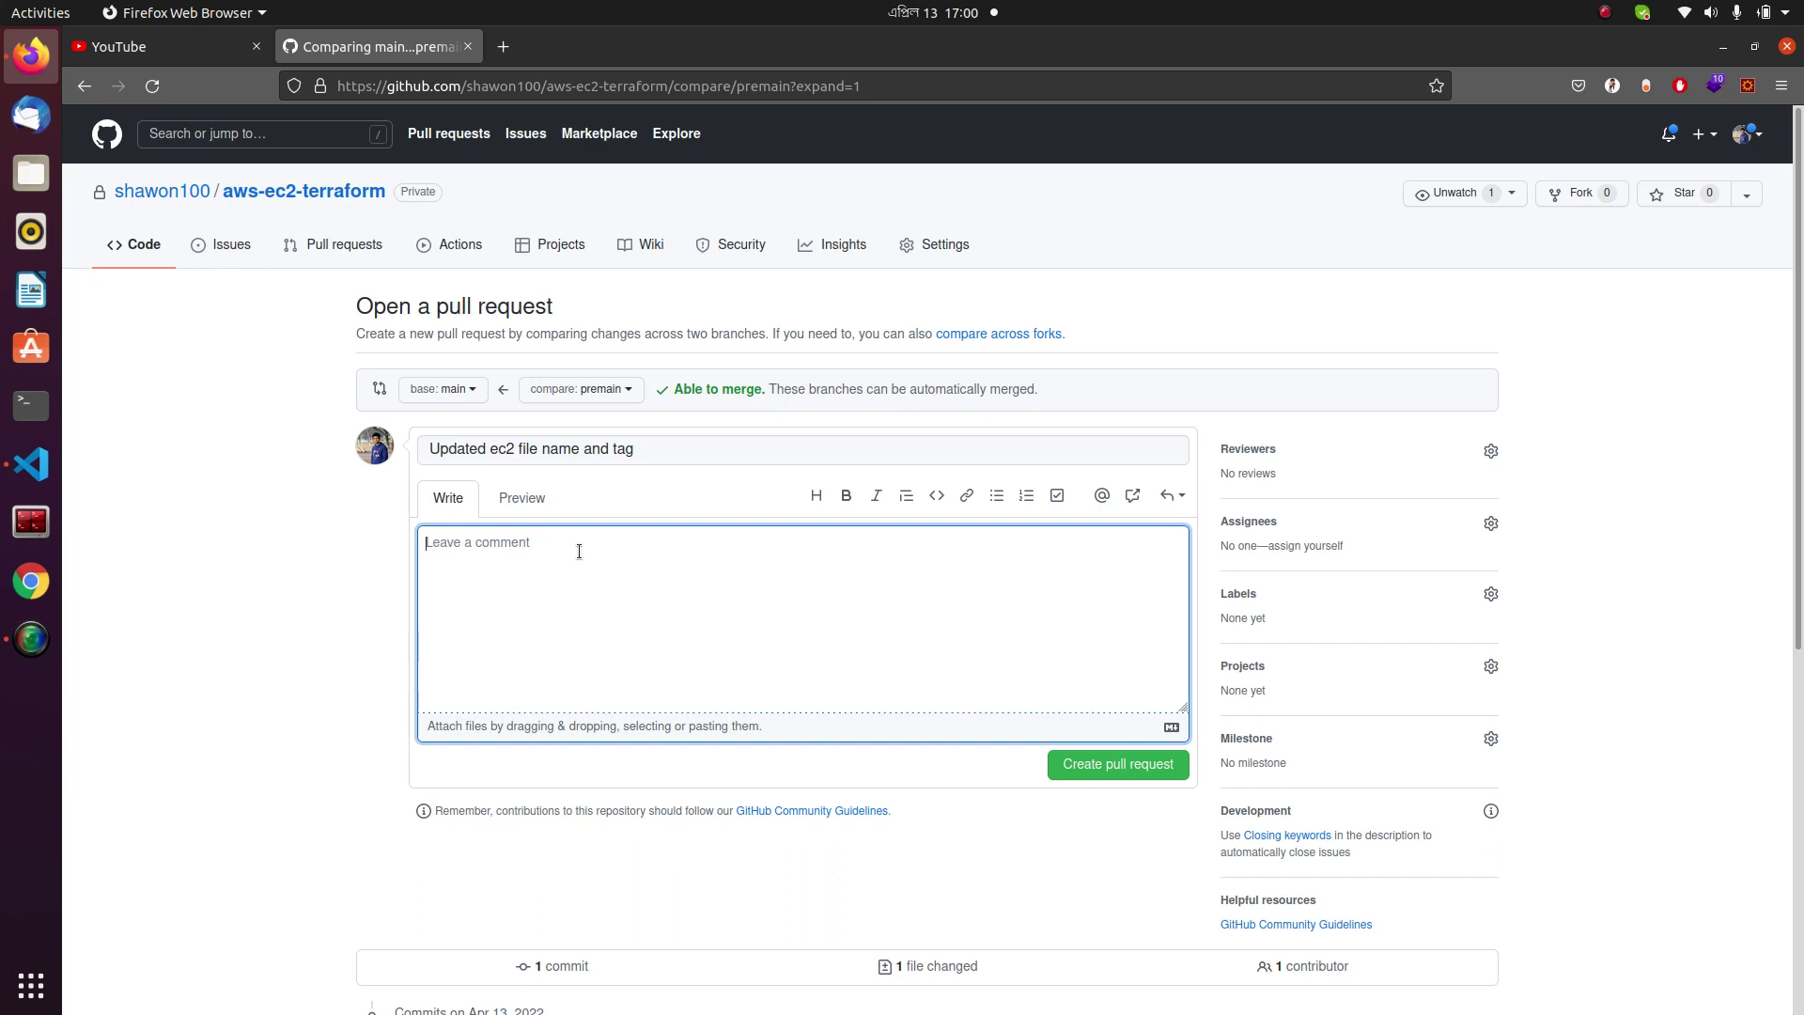
{"action": "type", "text": "A"}
{"action": "type", "text": "pproved"}
{"action": "type", "text": " change"}
{"action": "key", "text": "BackSpace"}
{"action": "key", "text": "BackSpace"}
{"action": "key", "text": "BackSpace"}
{"action": "key", "text": "BackSpace"}
{"action": "key", "text": "BackSpace"}
{"action": "key", "text": "BackSpace"}
{"action": "key", "text": "BackSpace"}
{"action": "key", "text": "BackSpace"}
{"action": "key", "text": "BackSpace"}
{"action": "key", "text": "BackSpace"}
{"action": "key", "text": "BackSpace"}
{"action": "key", "text": "BackSpace"}
{"action": "key", "text": "BackSpace"}
{"action": "key", "text": "BackSpace"}
{"action": "key", "text": "BackSpace"}
{"action": "type", "text": "Changes"}
{"action": "type", "text": "in fil"}
{"action": "key", "text": "BackSpace"}
{"action": "key", "text": "BackSpace"}
{"action": "key", "text": "BackSpace"}
{"action": "key", "text": "BackSpace"}
{"action": "key", "text": "BackSpace"}
{"action": "key", "text": "BackSpace"}
{"action": "key", "text": "BackSpace"}
{"action": "key", "text": "BackSpace"}
{"action": "key", "text": "BackSpace"}
{"action": "key", "text": "BackSpace"}
{"action": "key", "text": "BackSpace"}
Create the pull request with the description "Changes in ec2 file name and tag".
{"action": "type", "text": "Changes in ec2 file name and tag"}
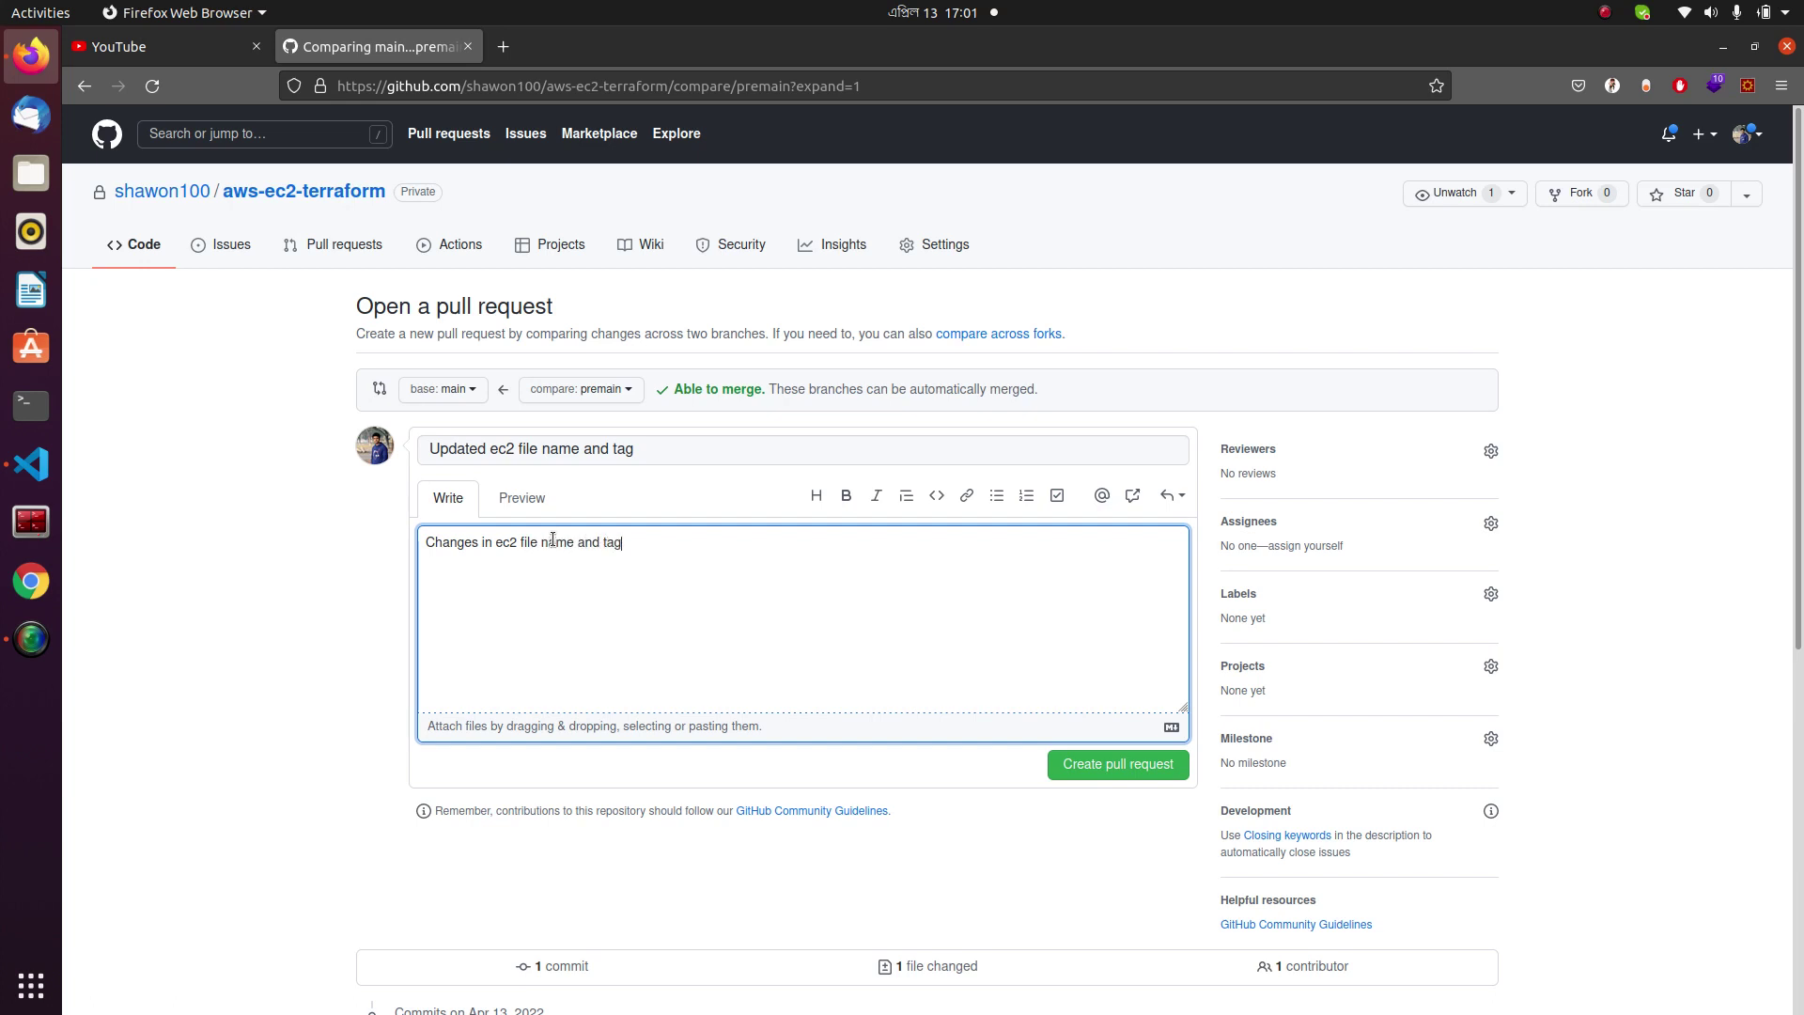
{"action": "left_click", "coordinate": [1106, 761]}
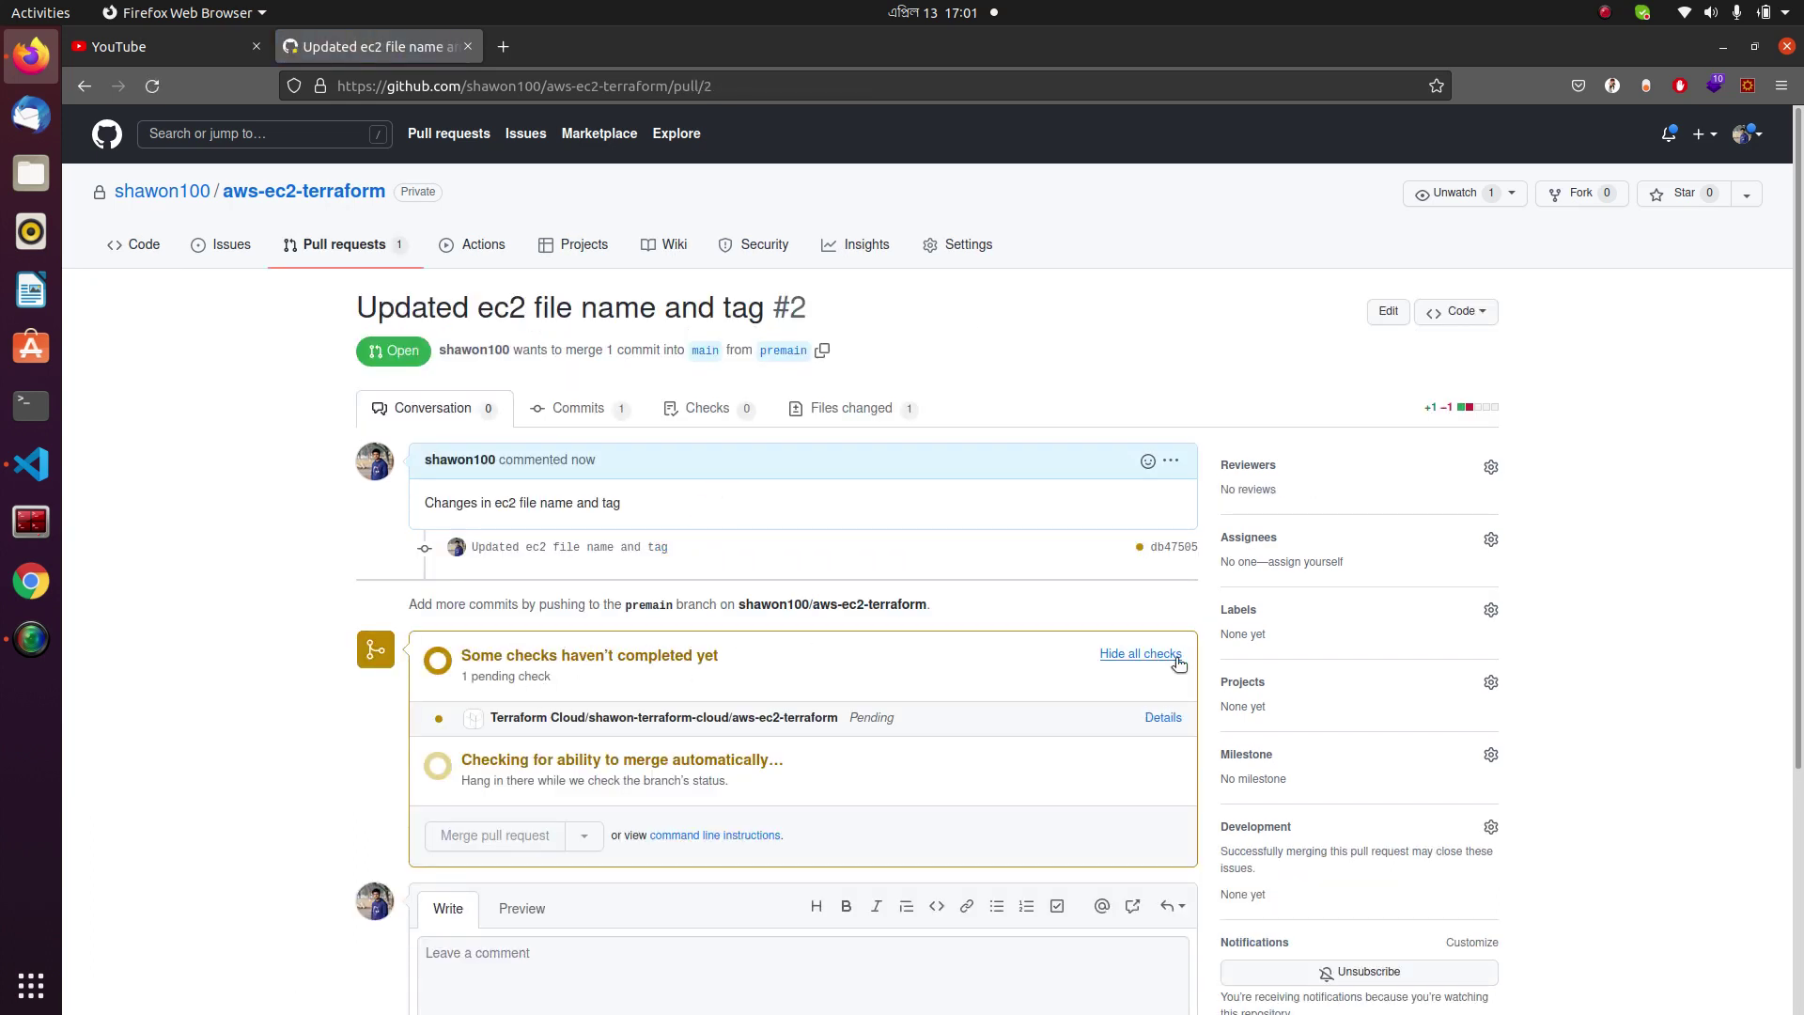
Open the details of the pull request's Terraform Cloud check in a new tab and review the planned resources.
{"action": "right_click", "coordinate": [1150, 716]}
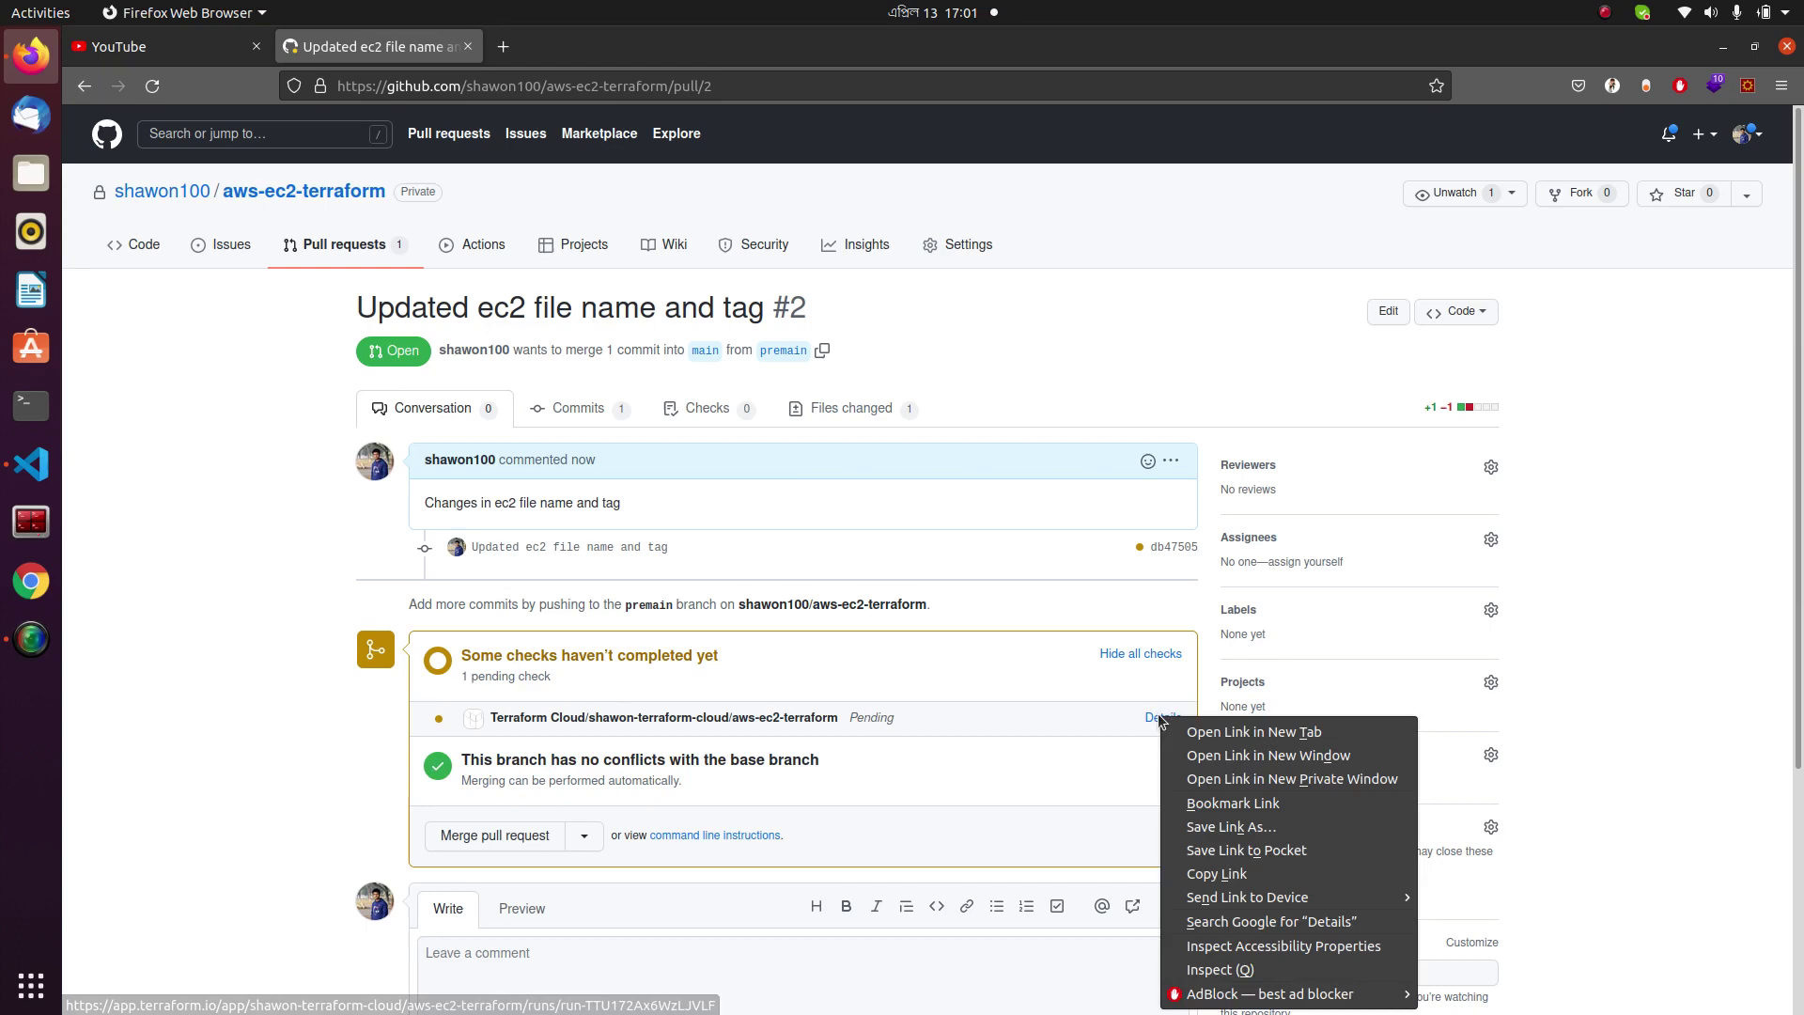
{"action": "left_click", "coordinate": [1211, 729]}
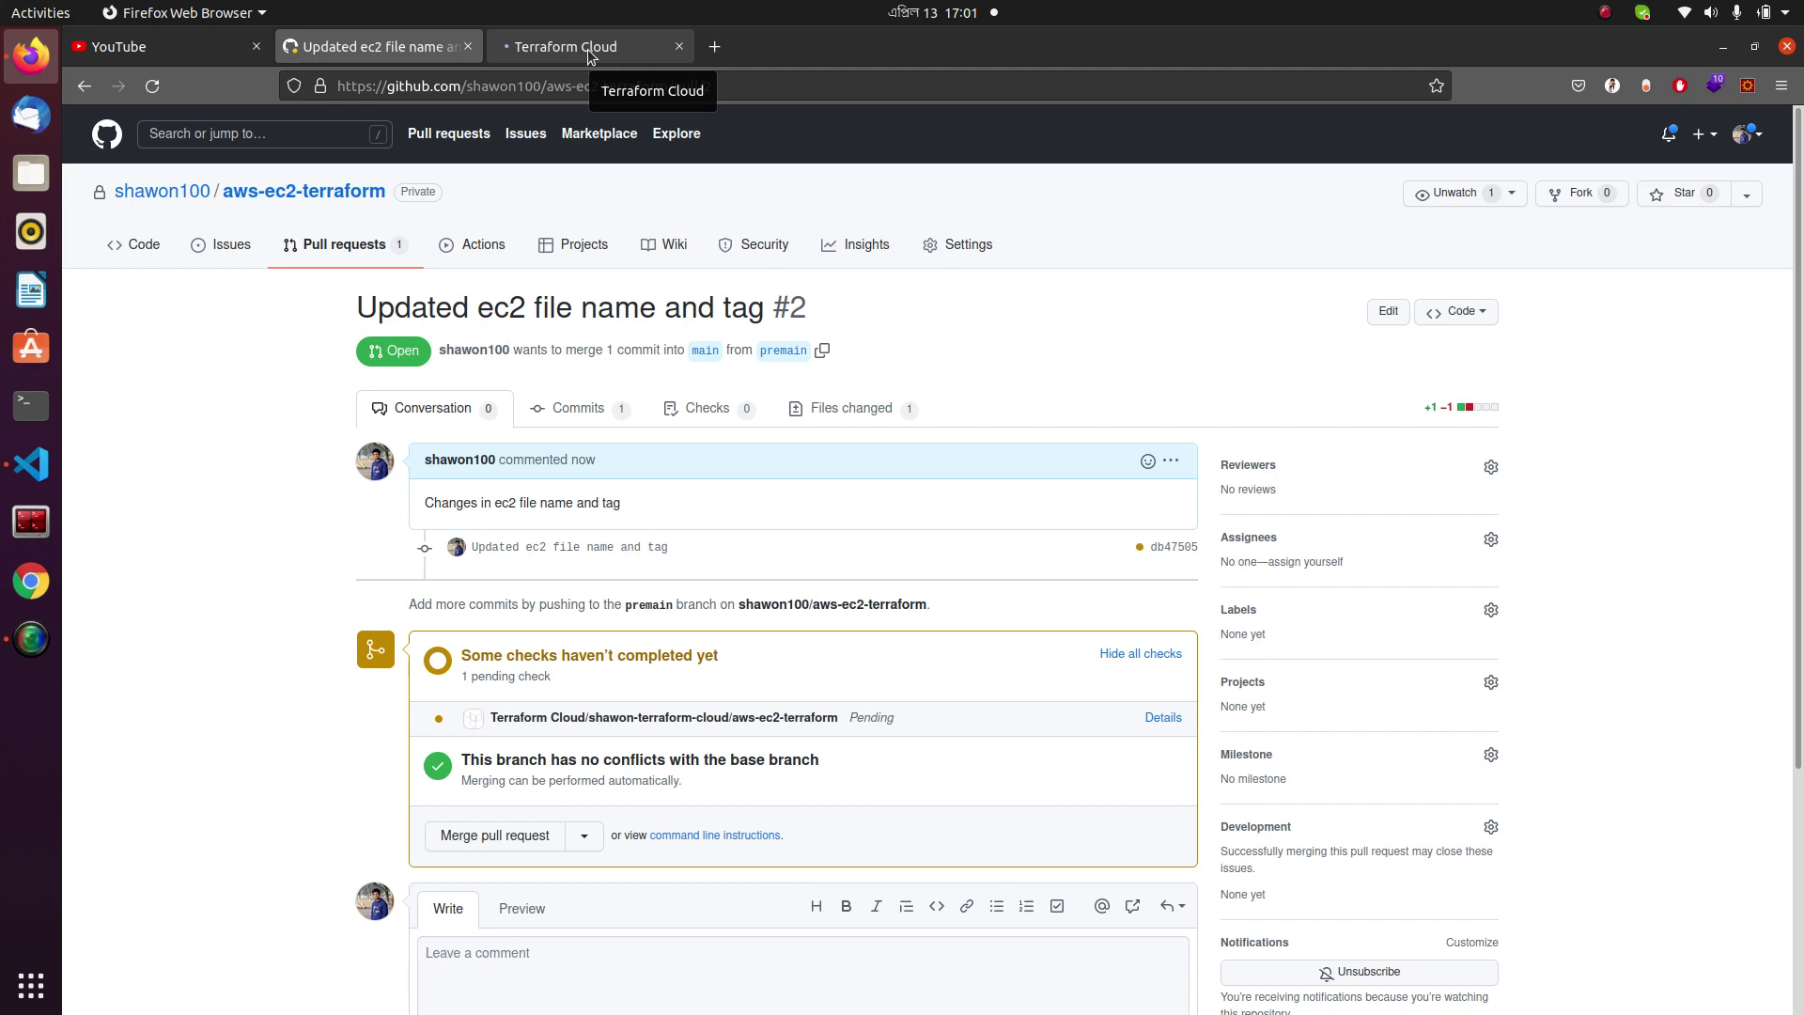
{"action": "left_click", "coordinate": [588, 48]}
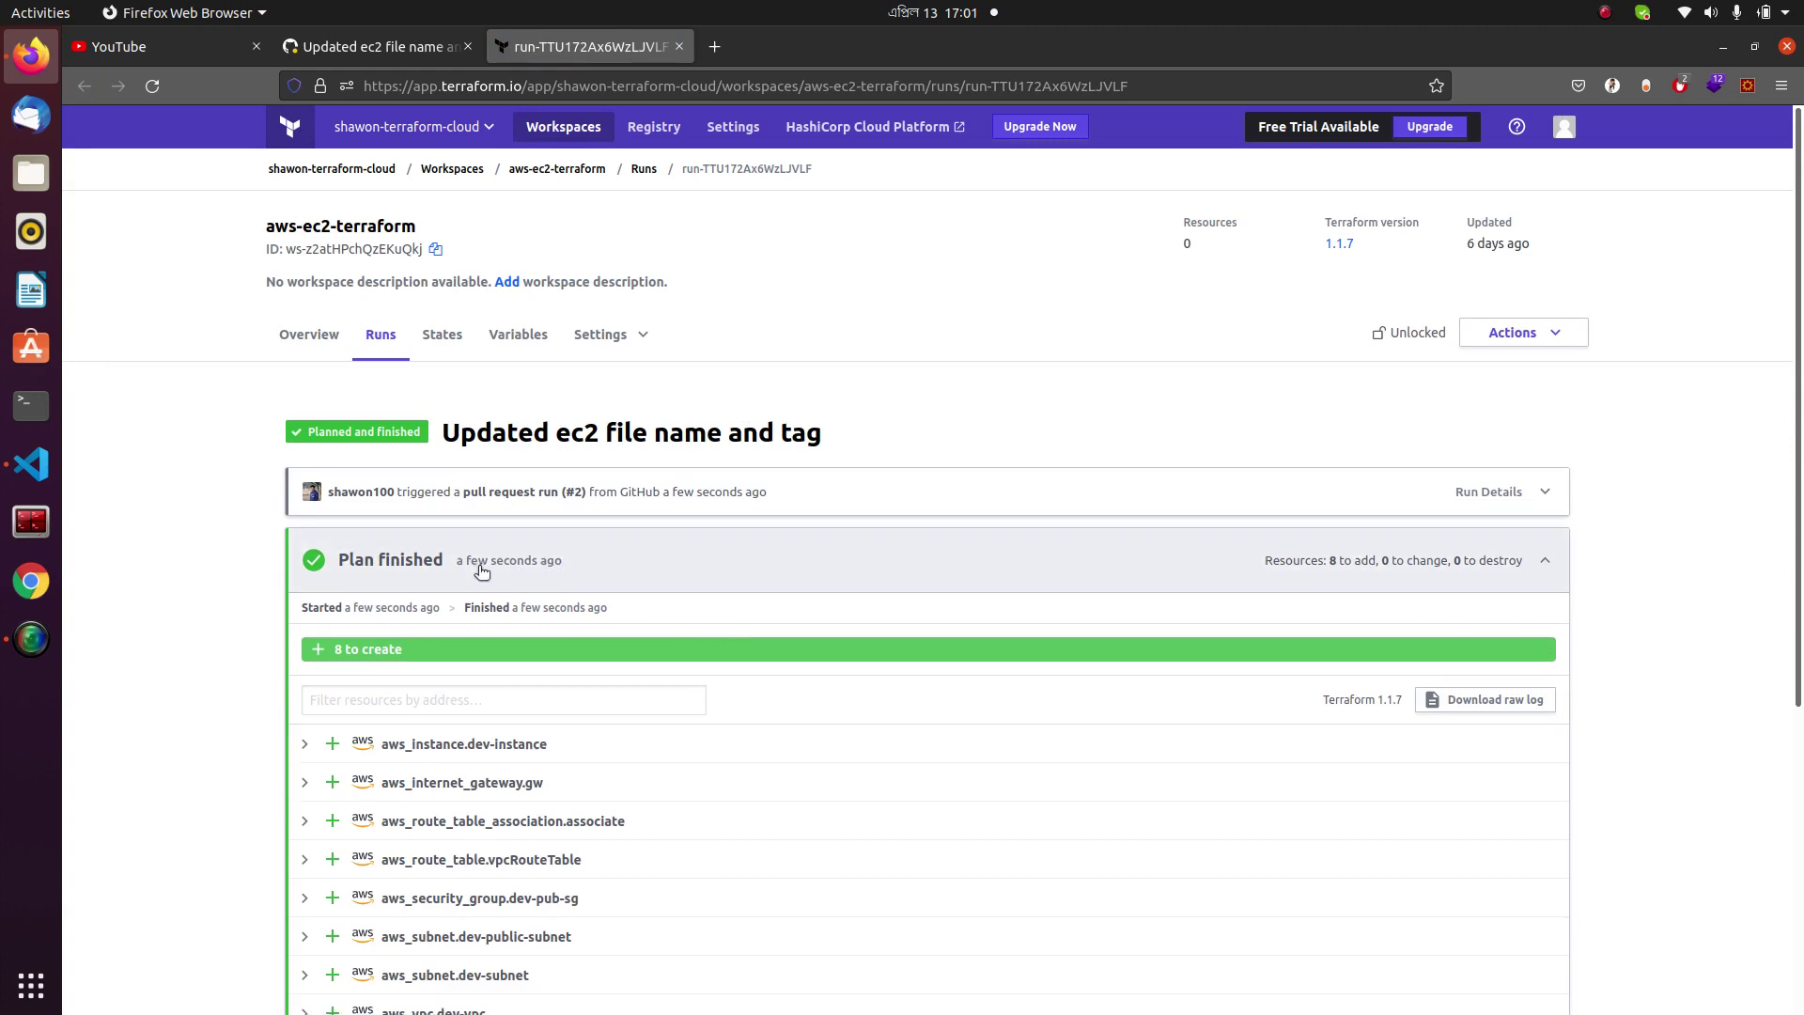
{"action": "scroll", "coordinate": [476, 568], "scroll_direction": "down", "scroll_amount": 3}
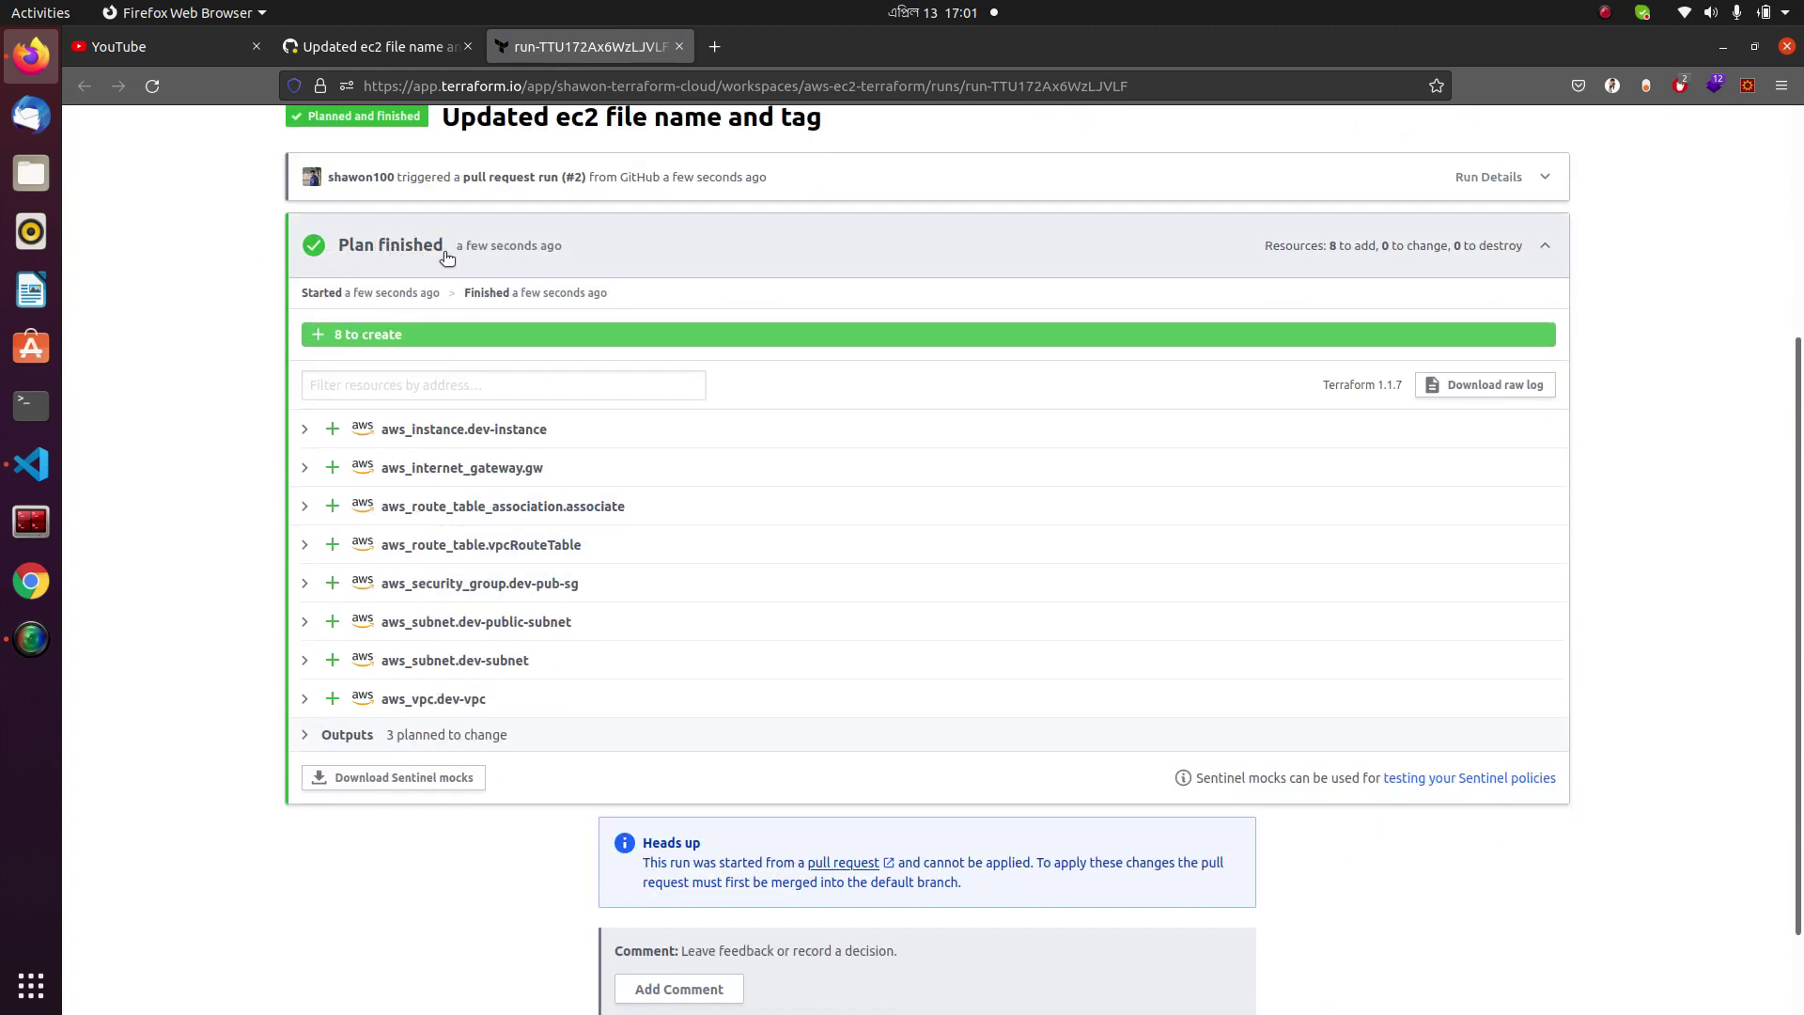
{"action": "scroll", "coordinate": [686, 378], "scroll_direction": "down", "scroll_amount": 1}
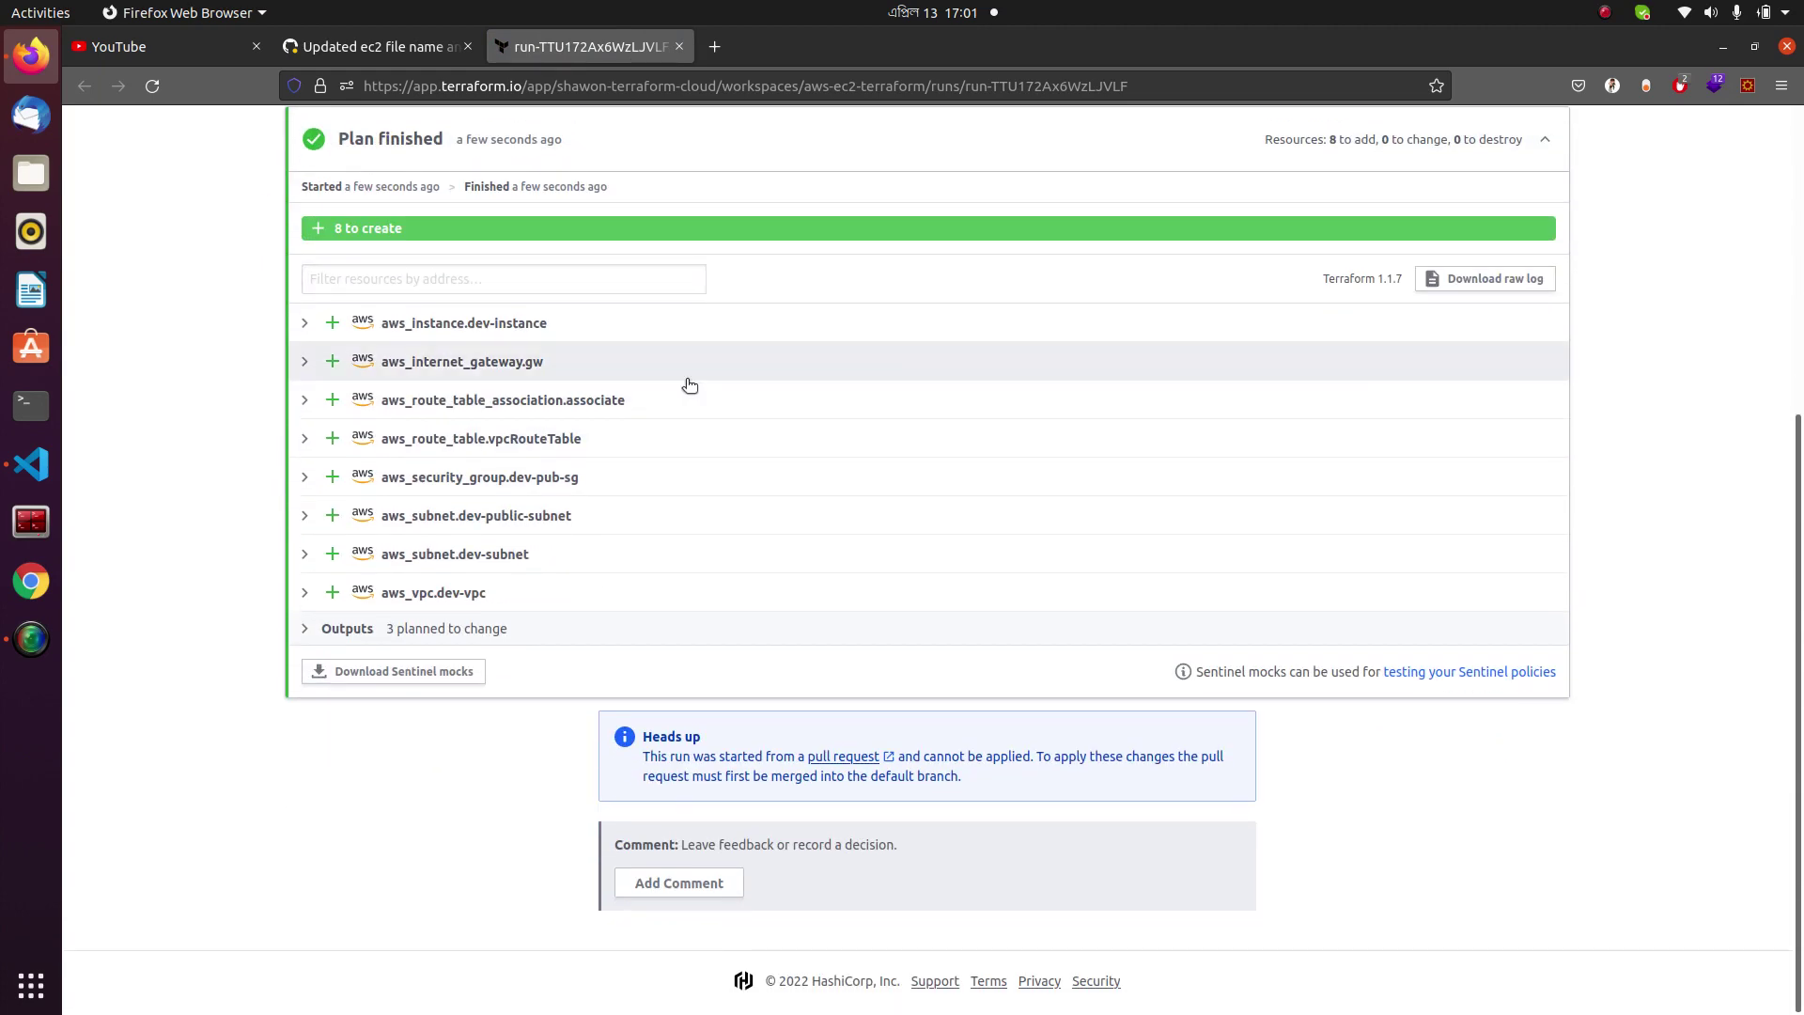
{"action": "scroll", "coordinate": [685, 386], "scroll_direction": "up", "scroll_amount": 3}
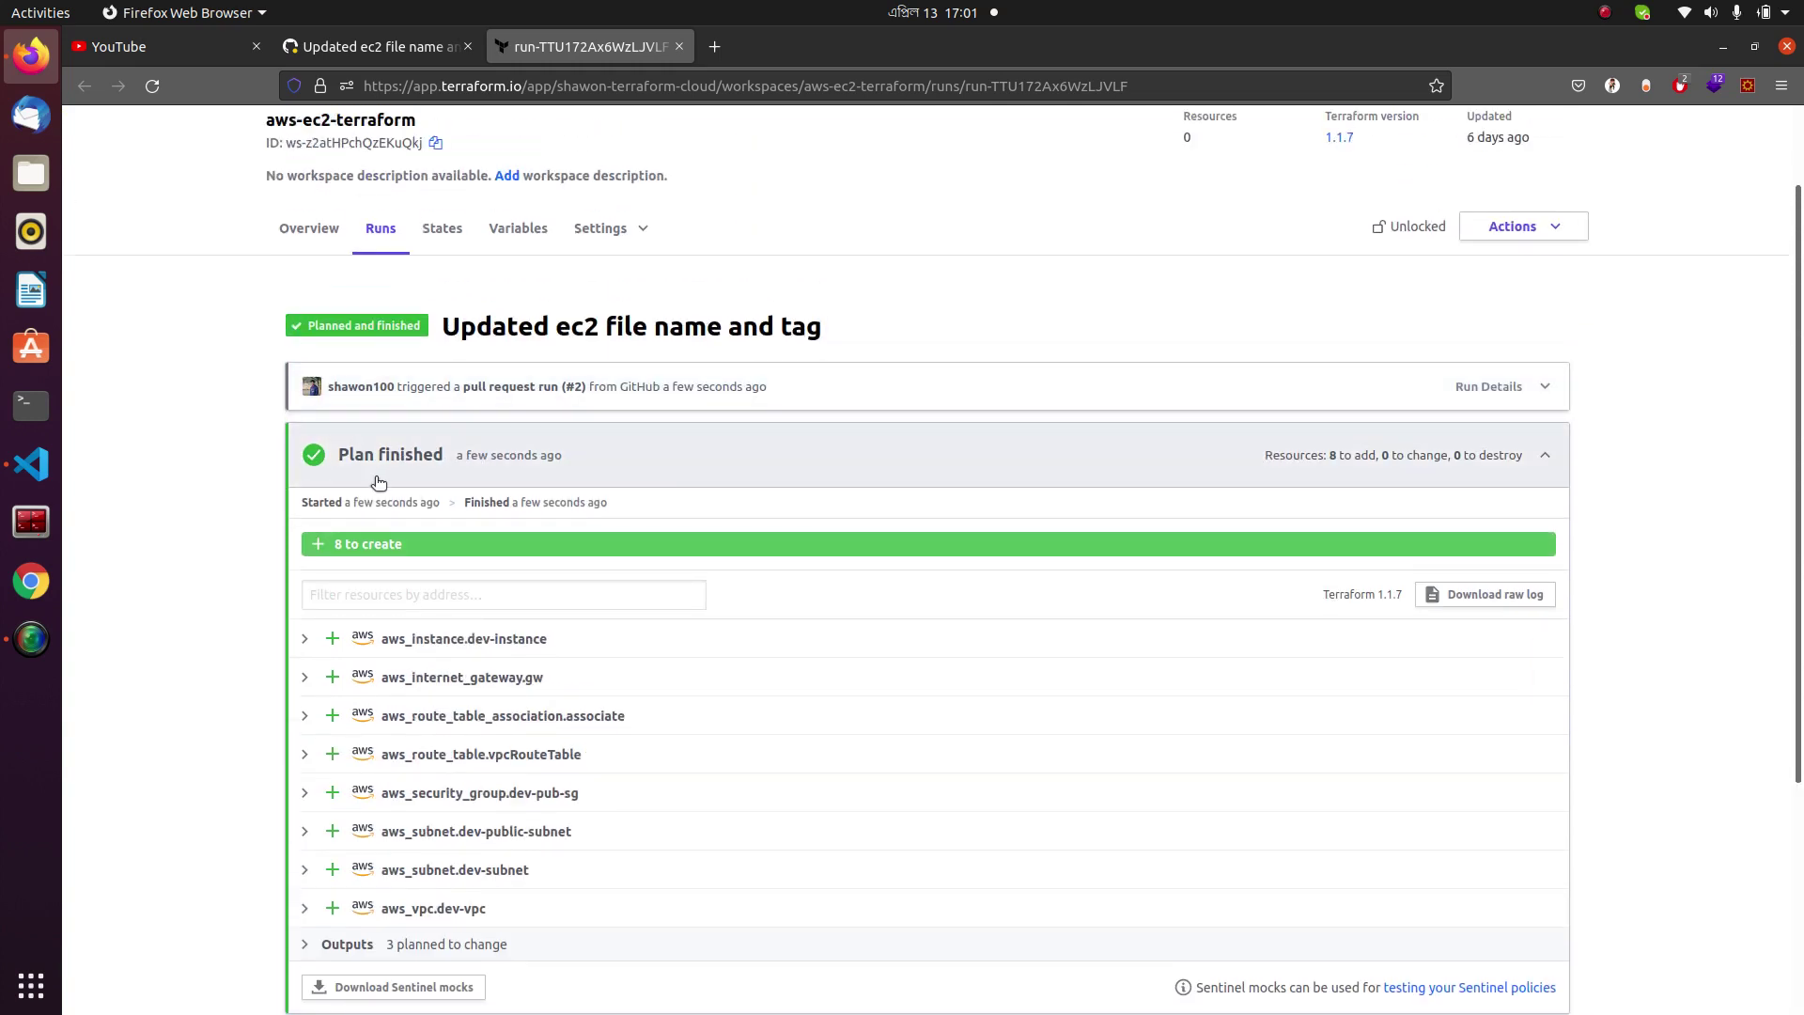
Reload the pull request and compare its check and merge-conflict status with the Terraform Cloud run.
{"action": "left_click", "coordinate": [400, 54]}
{"action": "scroll", "coordinate": [673, 651], "scroll_direction": "down", "scroll_amount": 2}
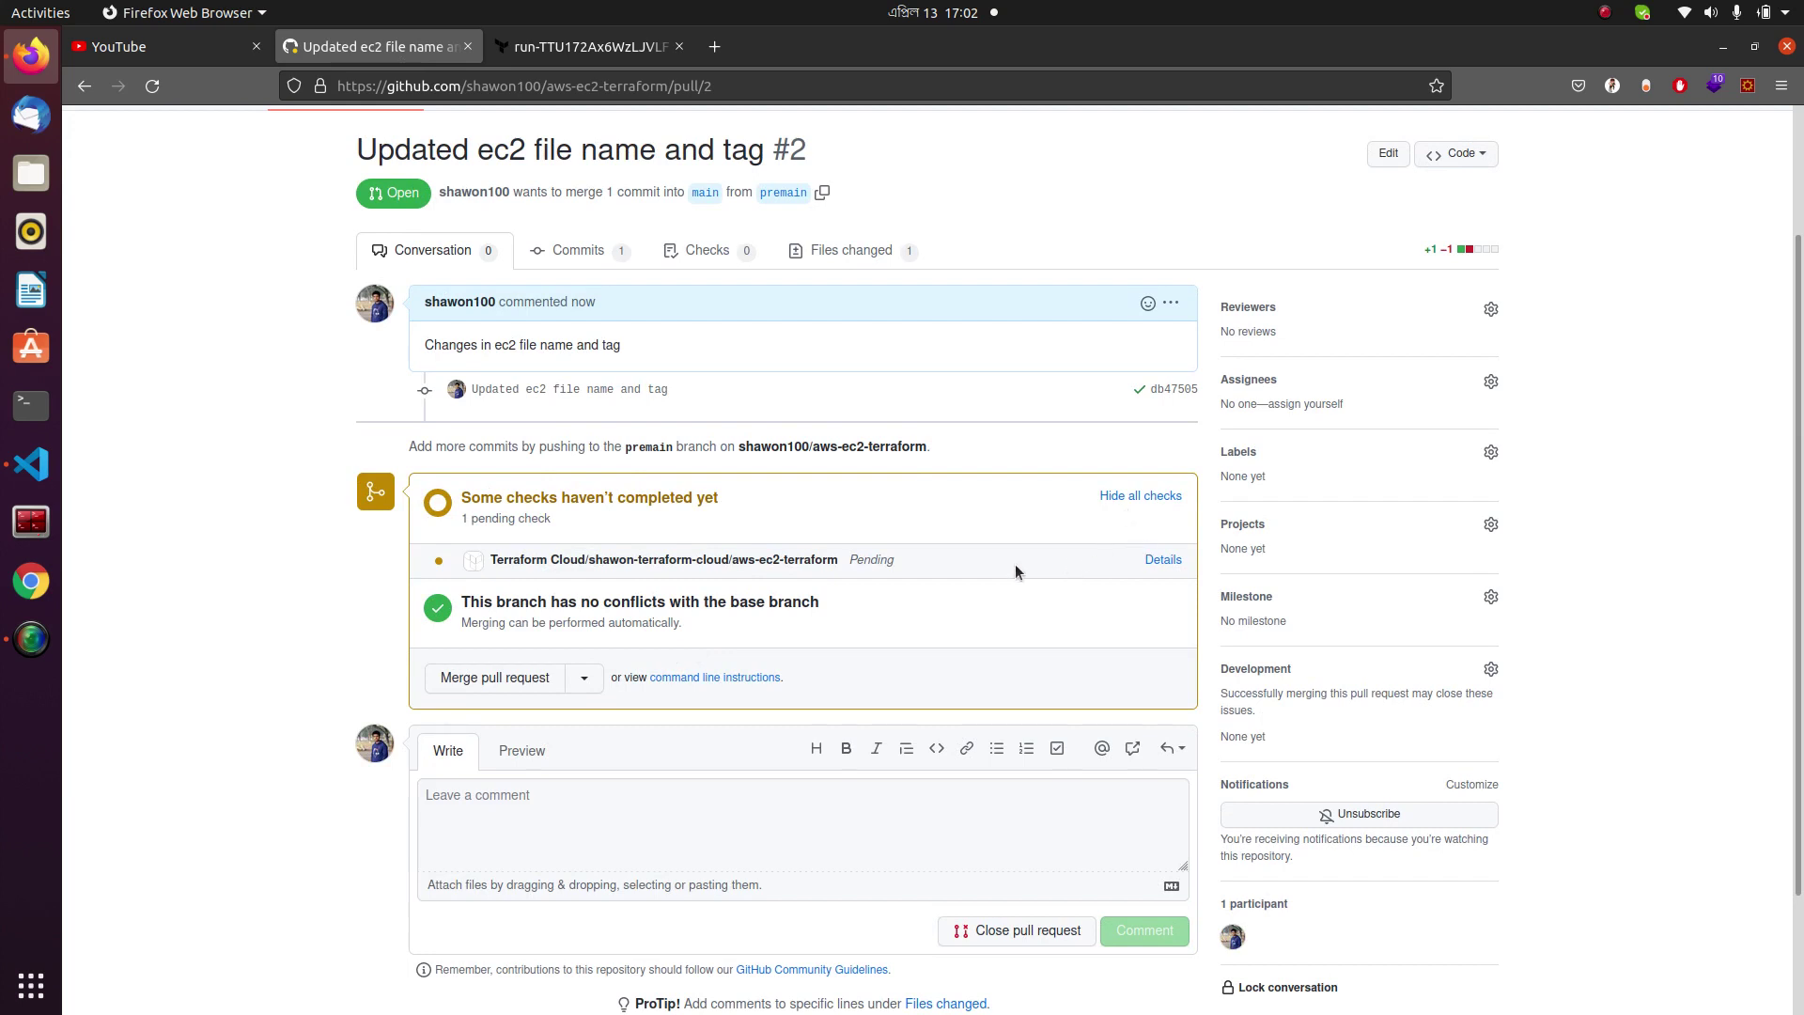
{"action": "left_click_drag", "start_coordinate": [559, 602], "coordinate": [864, 625]}
{"action": "left_click", "coordinate": [714, 640]}
{"action": "scroll", "coordinate": [620, 559], "scroll_direction": "up", "scroll_amount": 2}
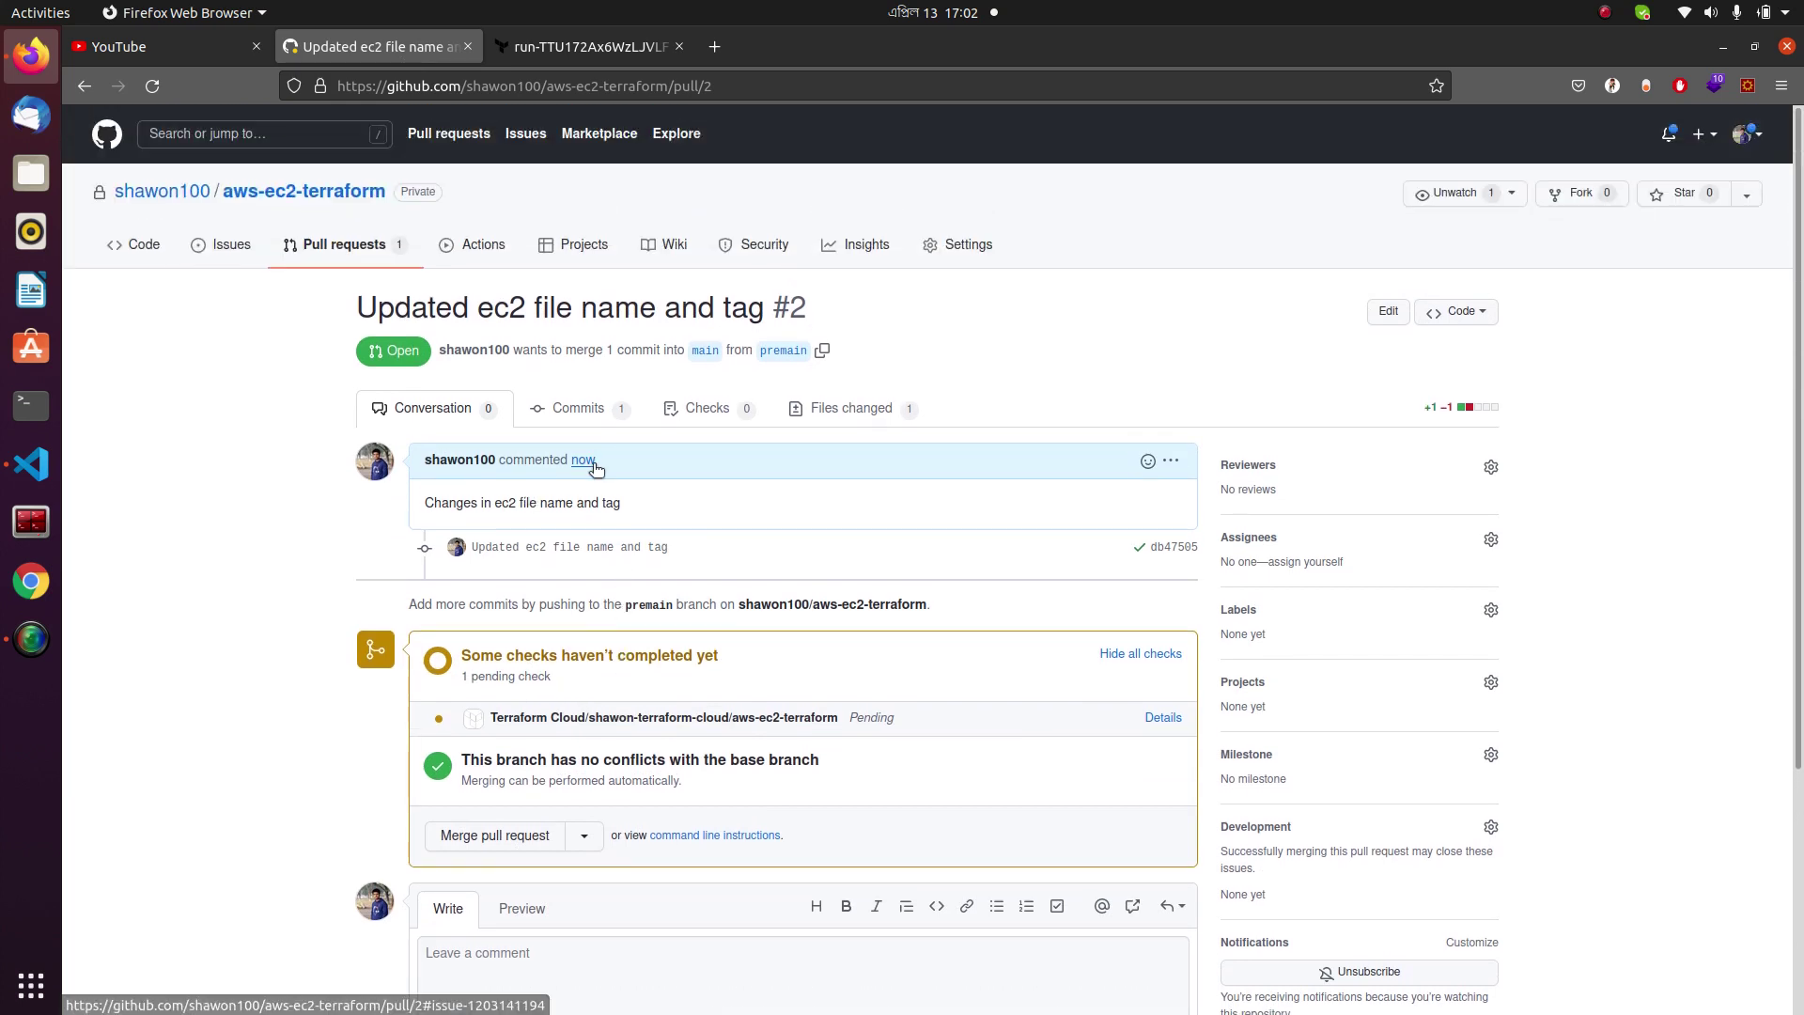
{"action": "left_click", "coordinate": [153, 87]}
{"action": "scroll", "coordinate": [602, 610], "scroll_direction": "down", "scroll_amount": 2}
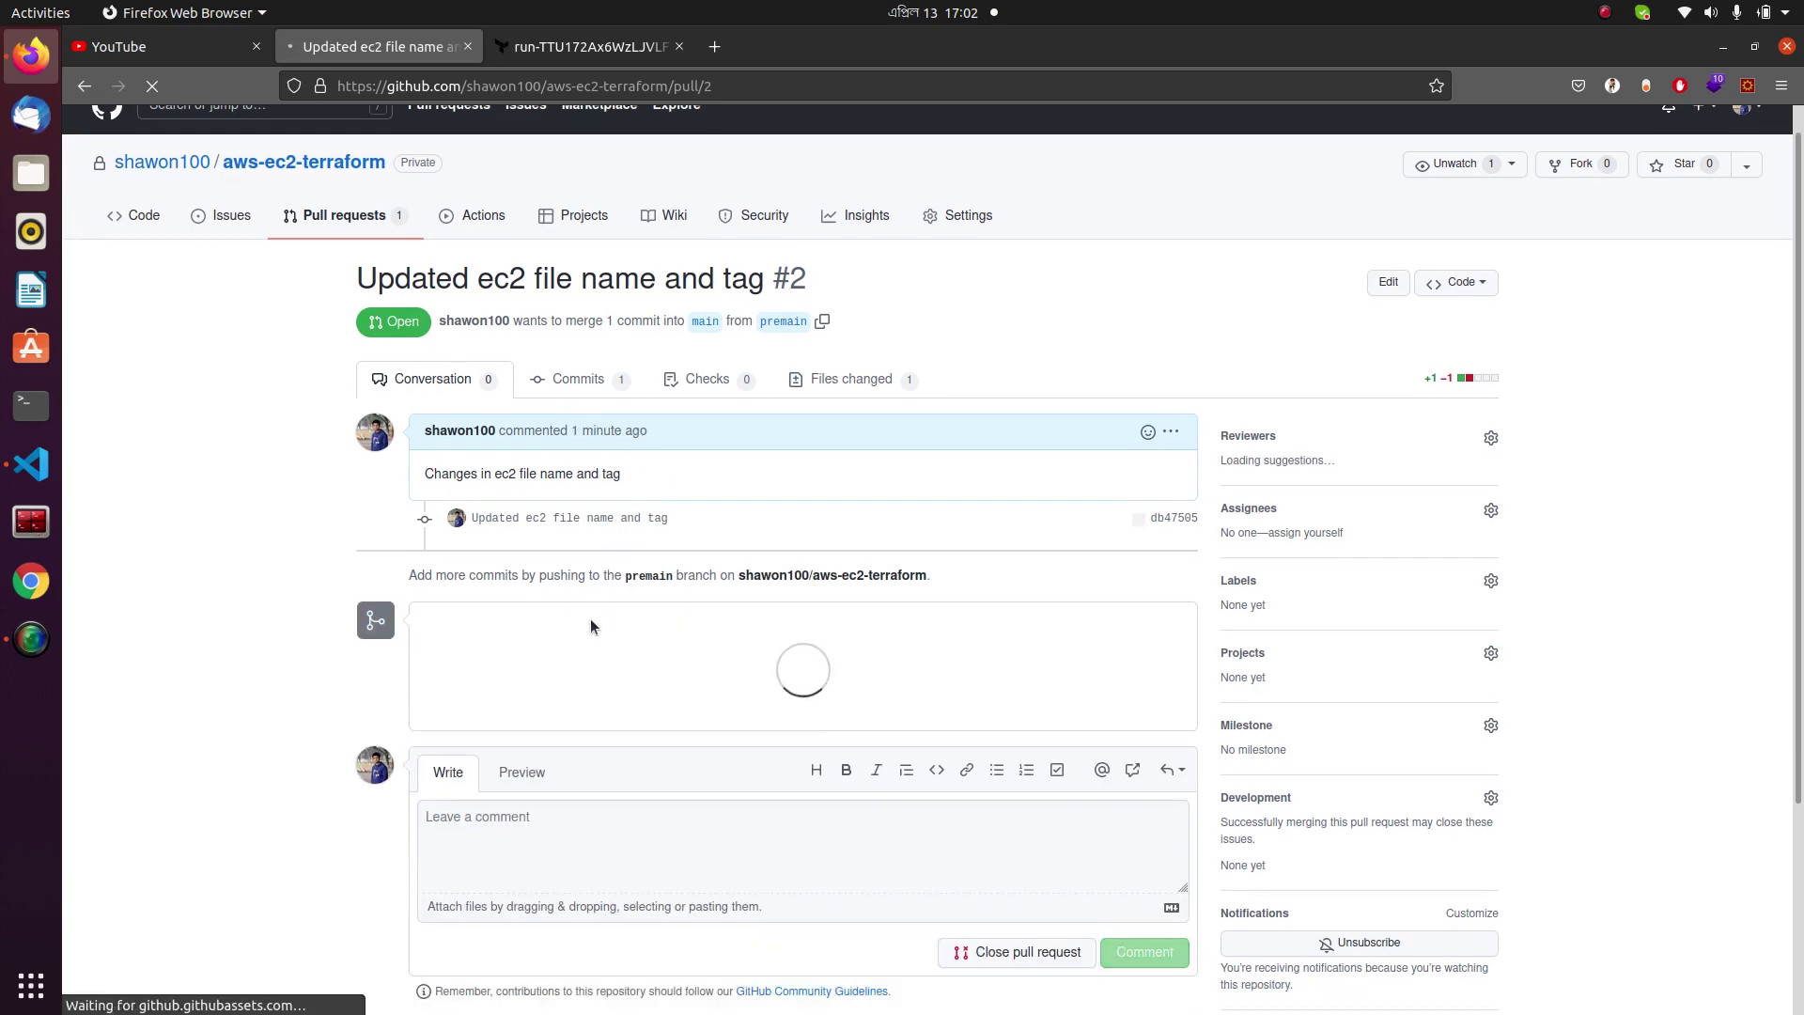
{"action": "left_click_drag", "start_coordinate": [696, 508], "coordinate": [461, 497]}
{"action": "left_click", "coordinate": [631, 48]}
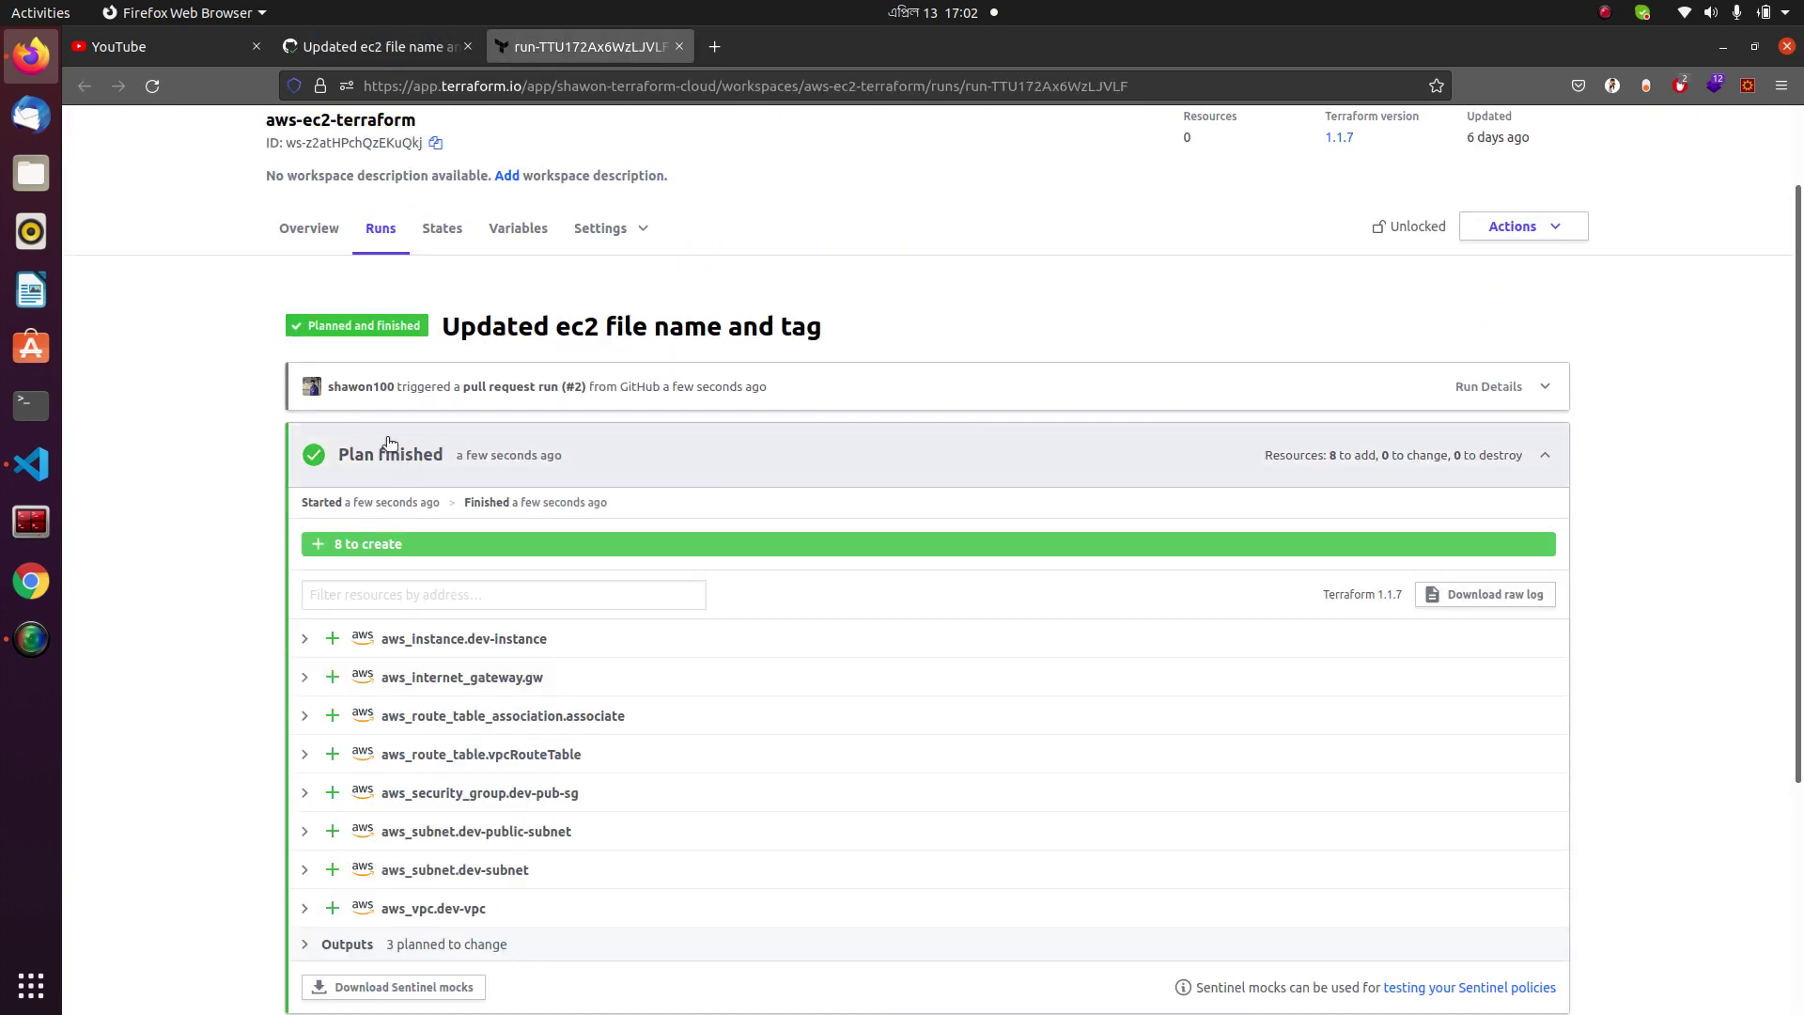
{"action": "left_click", "coordinate": [399, 58]}
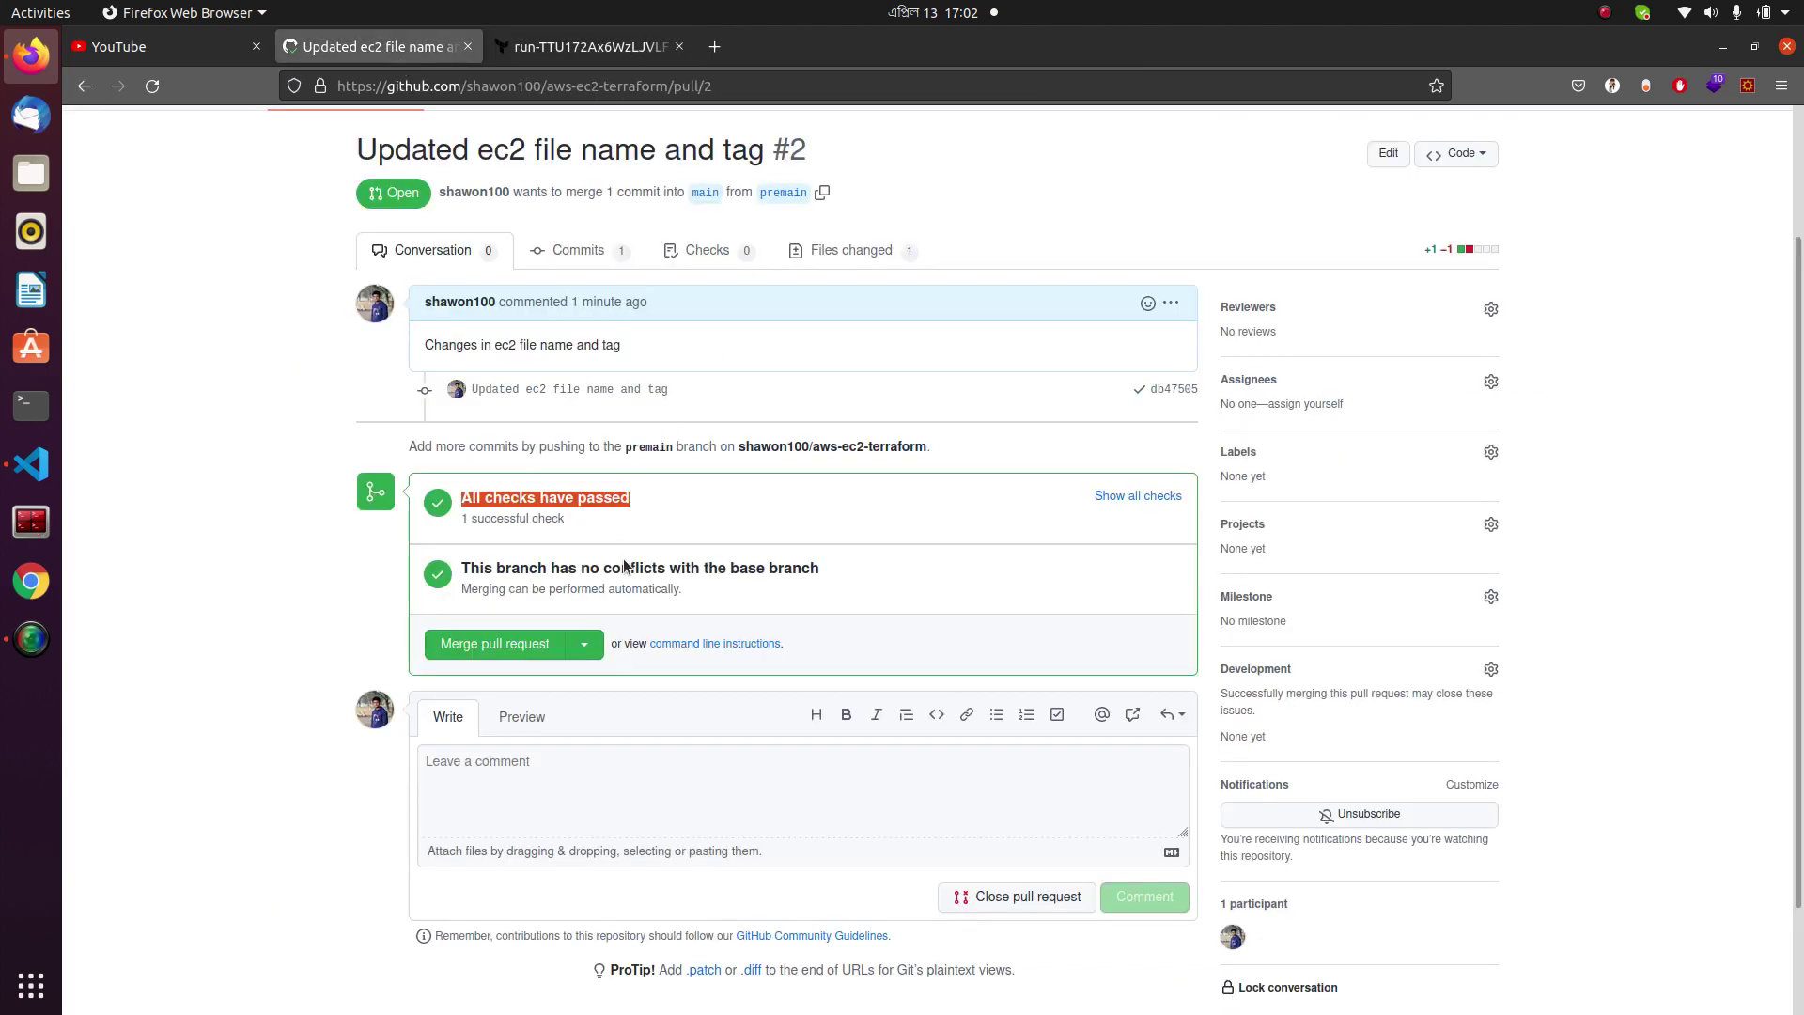
Begin merging the pull request without confirming it, and draft the comment "Approved" on the conversation.
{"action": "scroll", "coordinate": [625, 565], "scroll_direction": "down", "scroll_amount": 3}
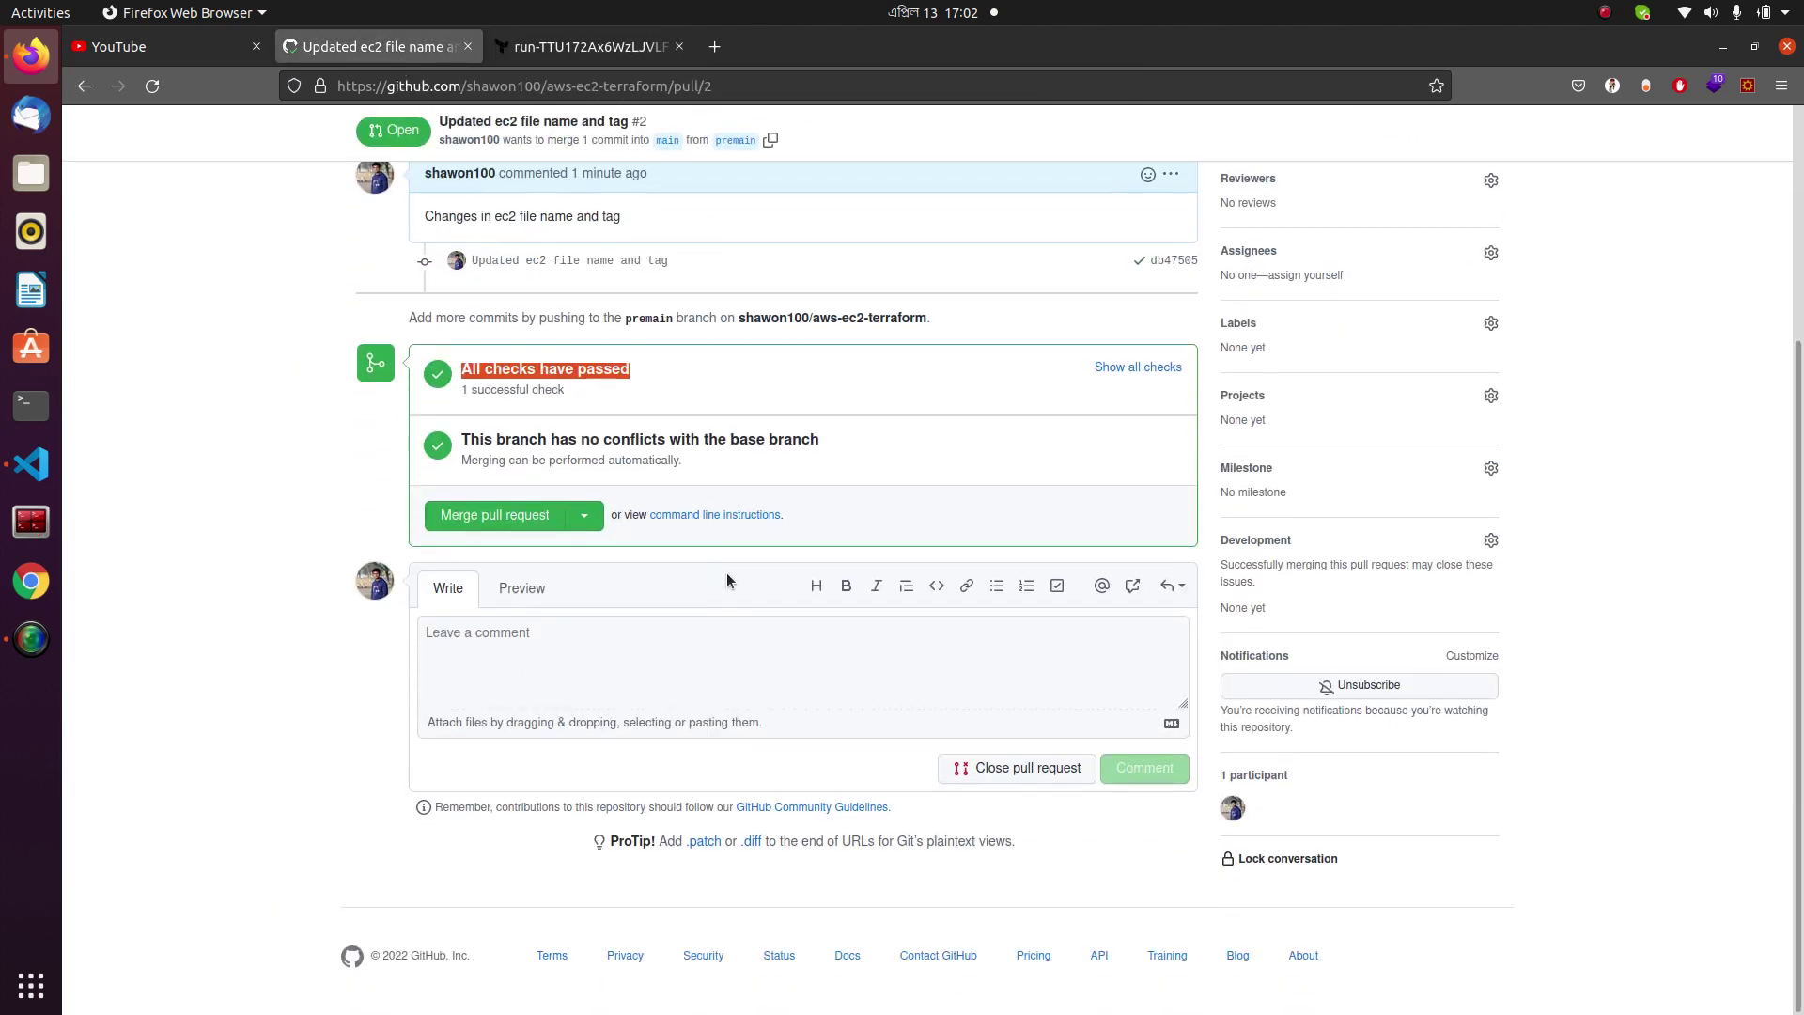
{"action": "left_click", "coordinate": [489, 516]}
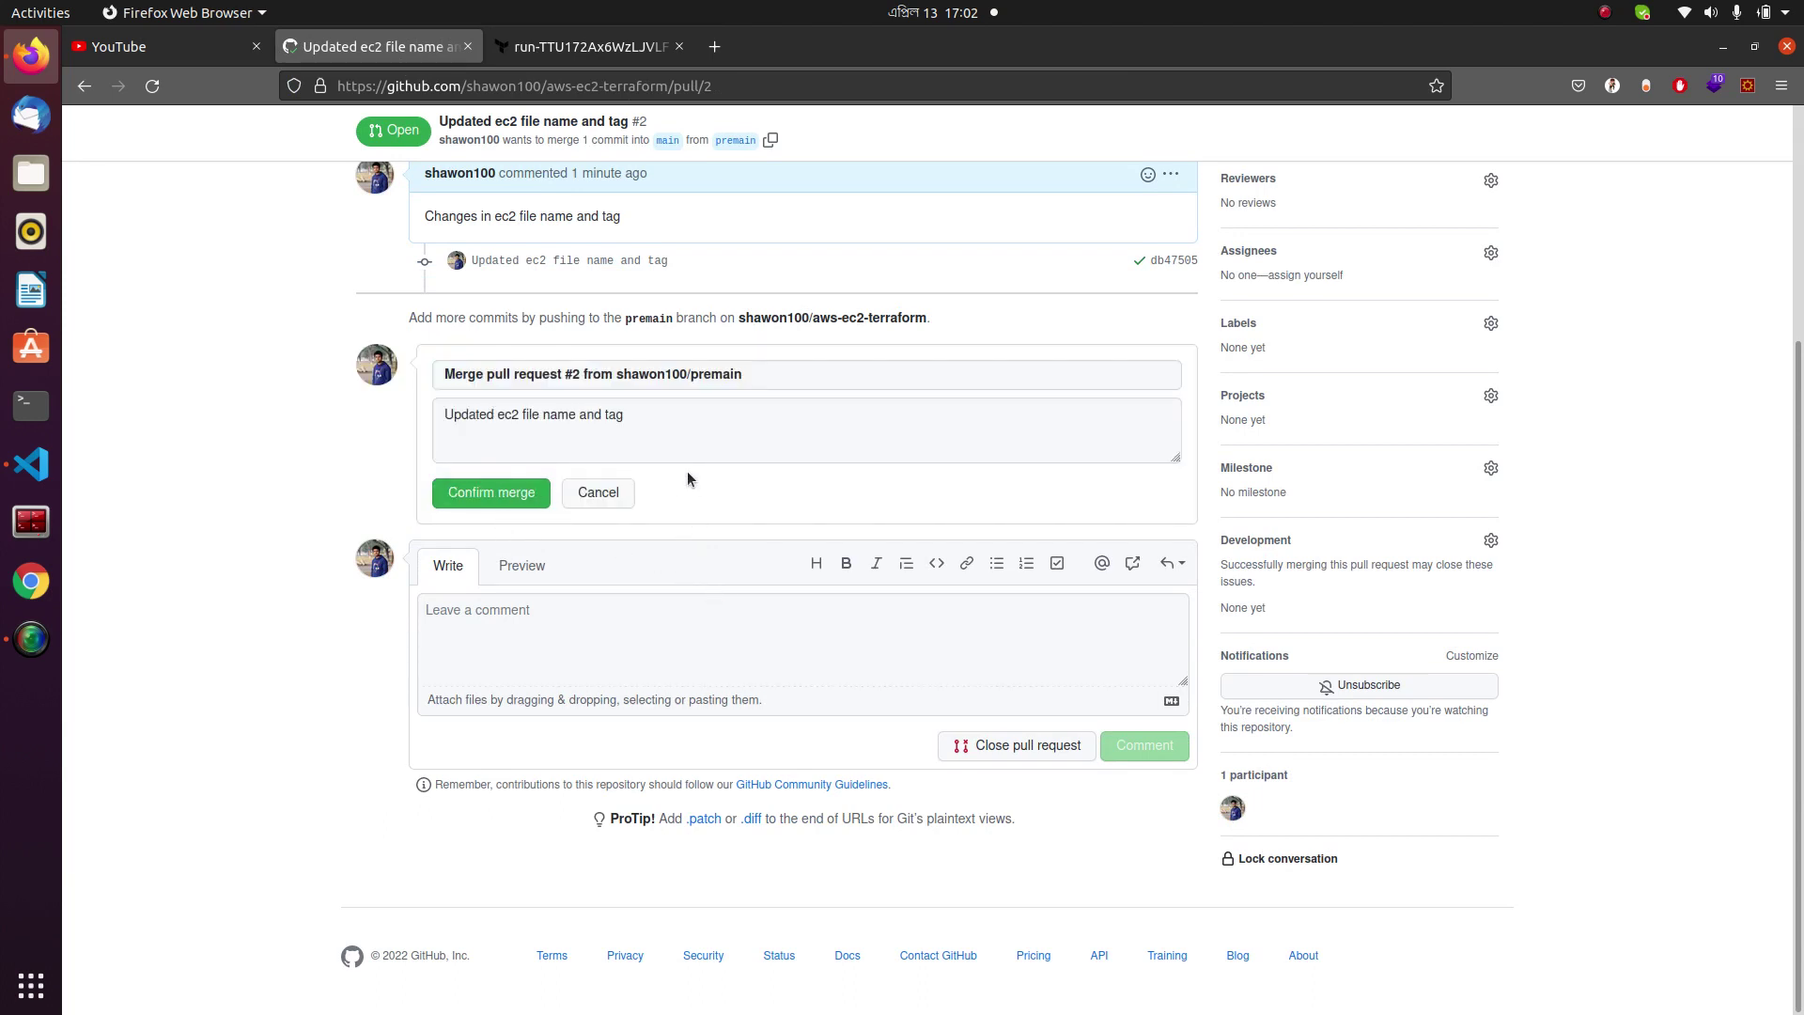
{"action": "left_click", "coordinate": [689, 432]}
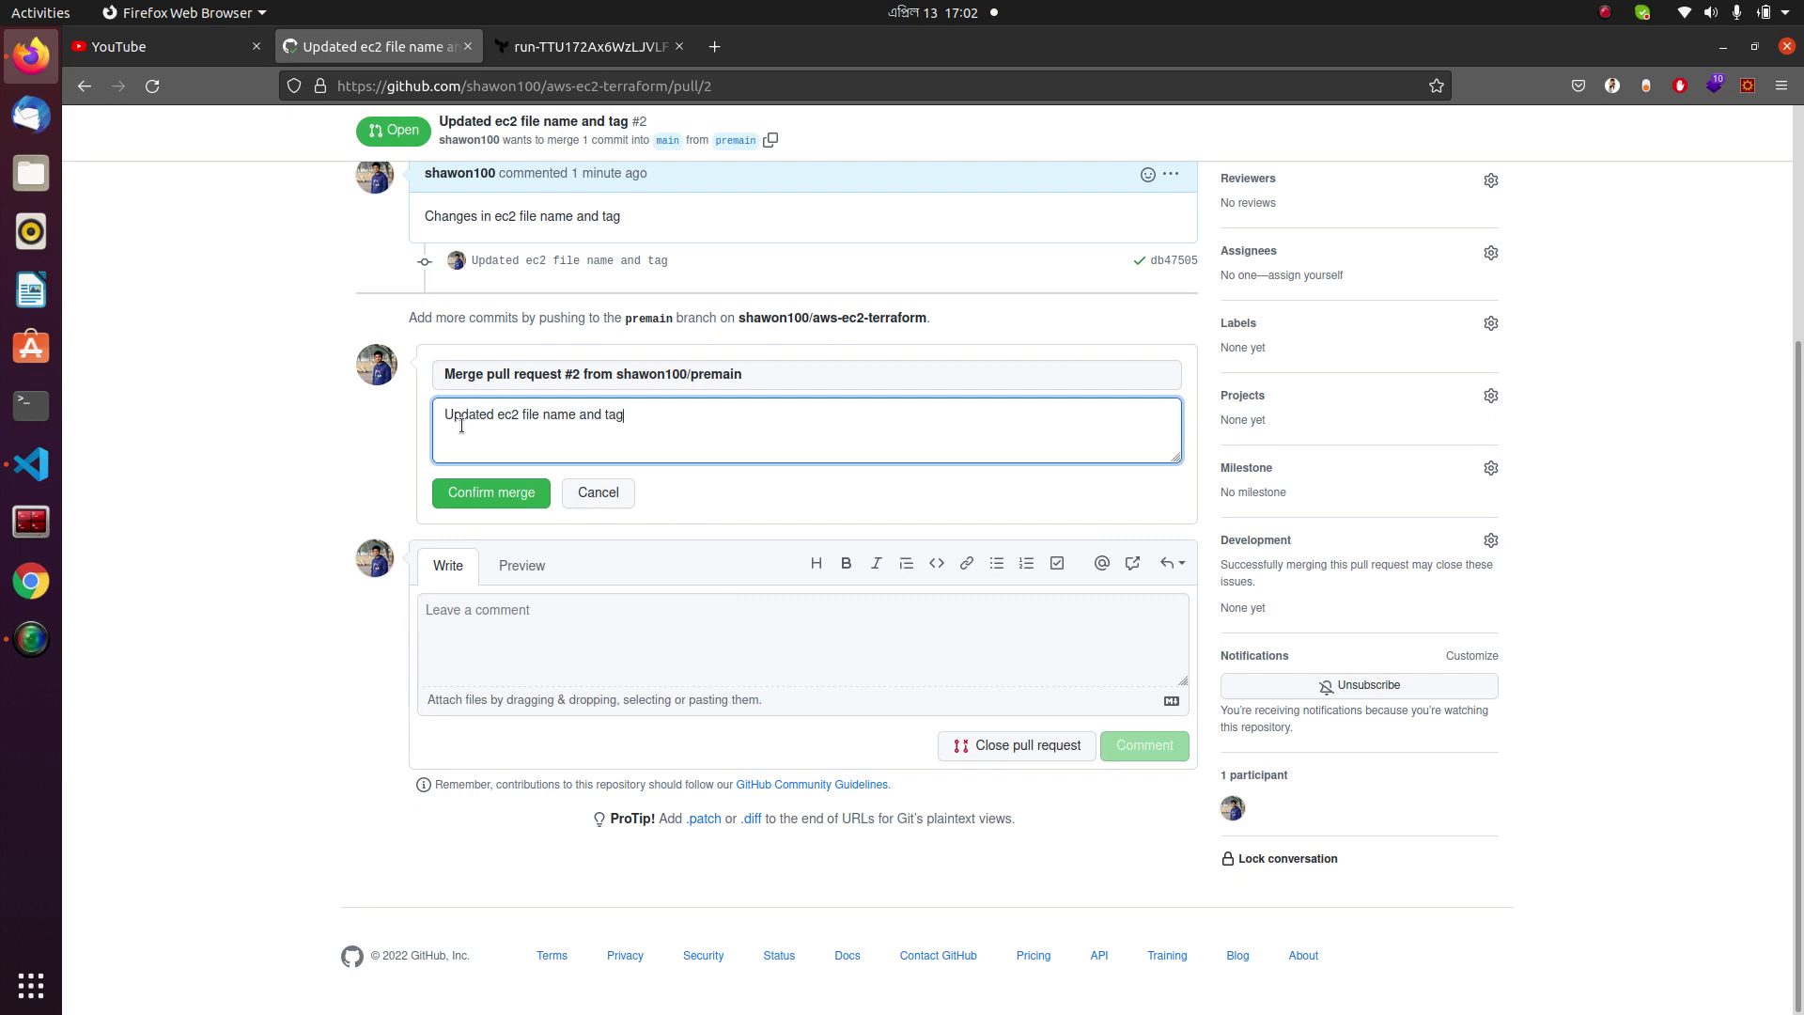
{"action": "left_click", "coordinate": [580, 631]}
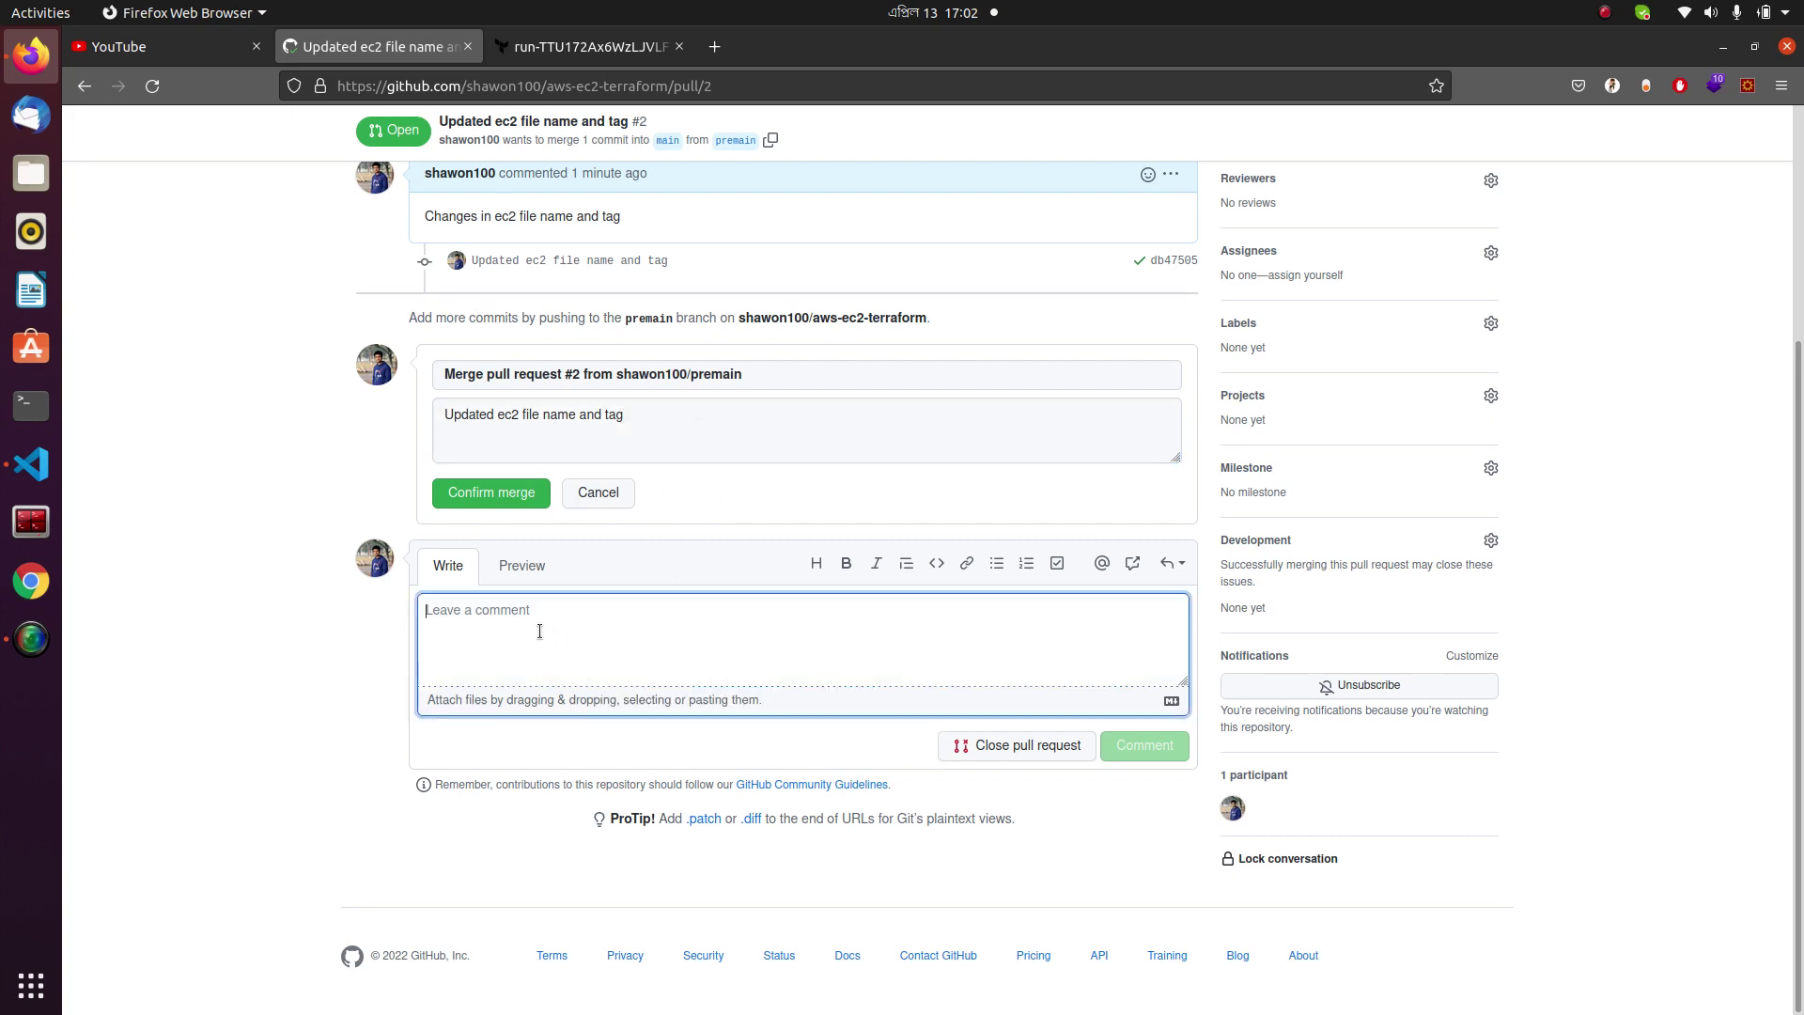
{"action": "type", "text": "Approved"}
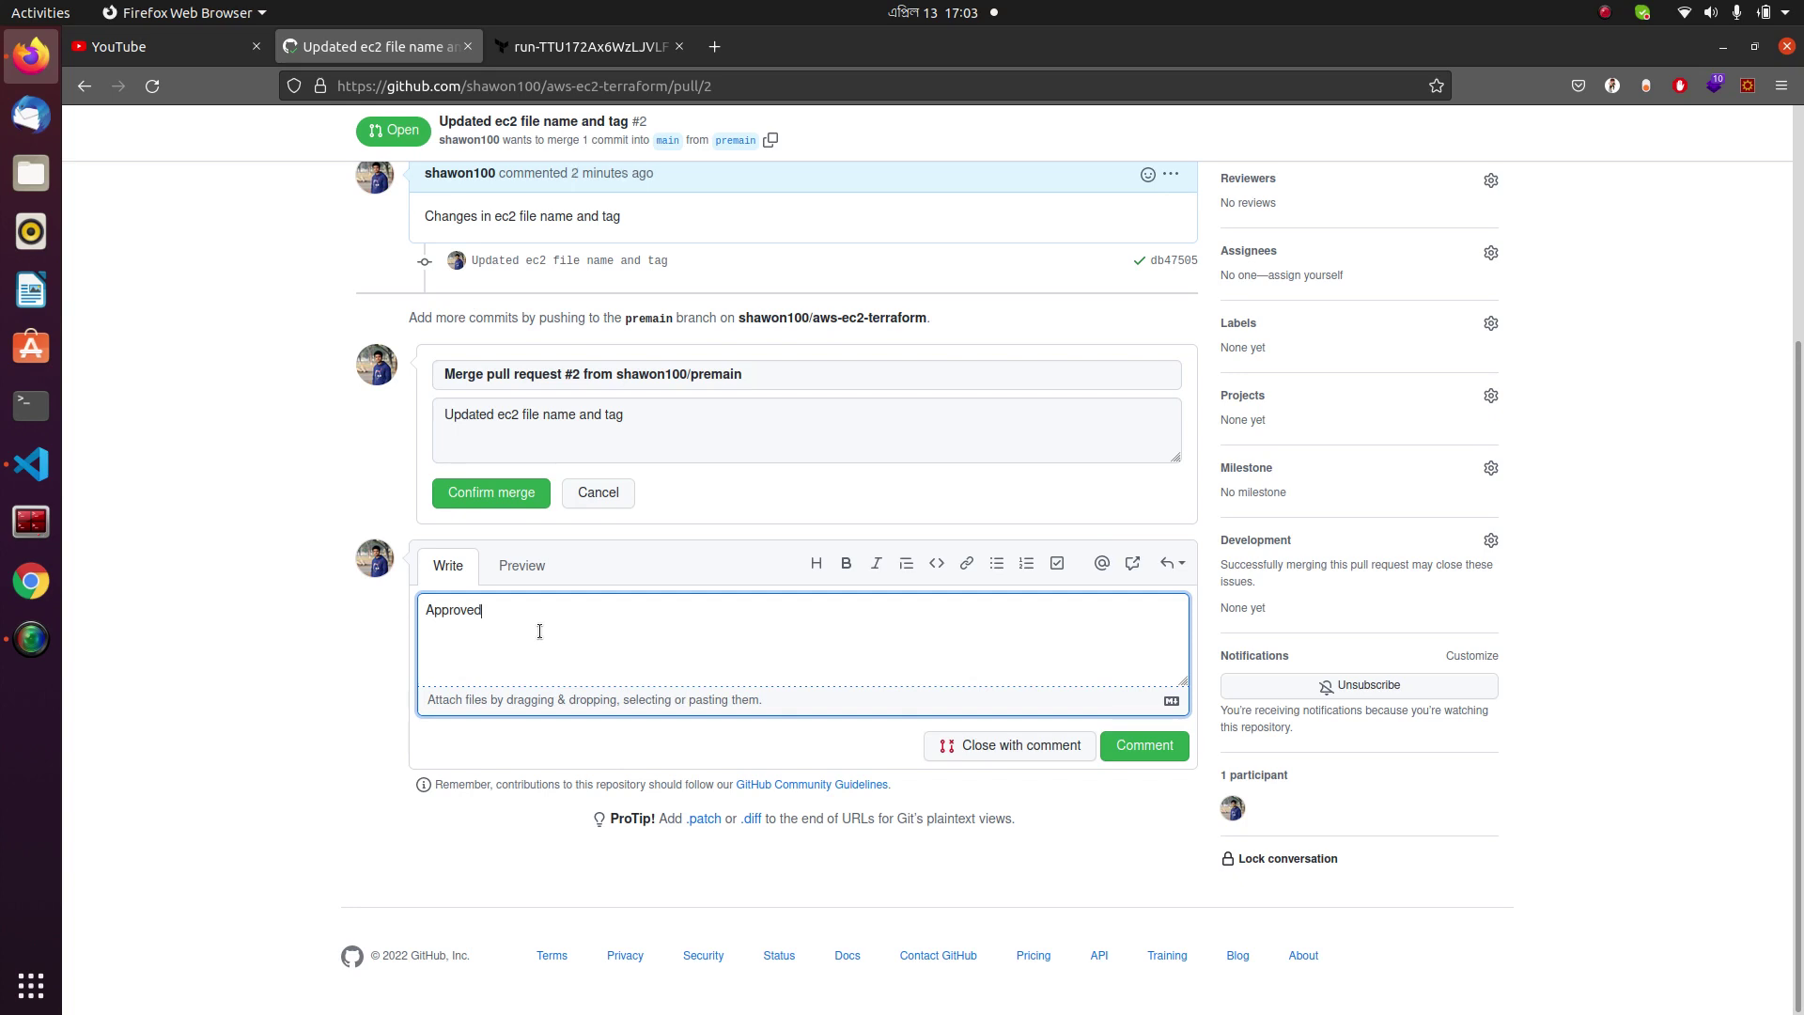
Open a private browser window and go to Gmail at mail.google.com/mail/u/0/.
{"action": "left_click", "coordinate": [1781, 91]}
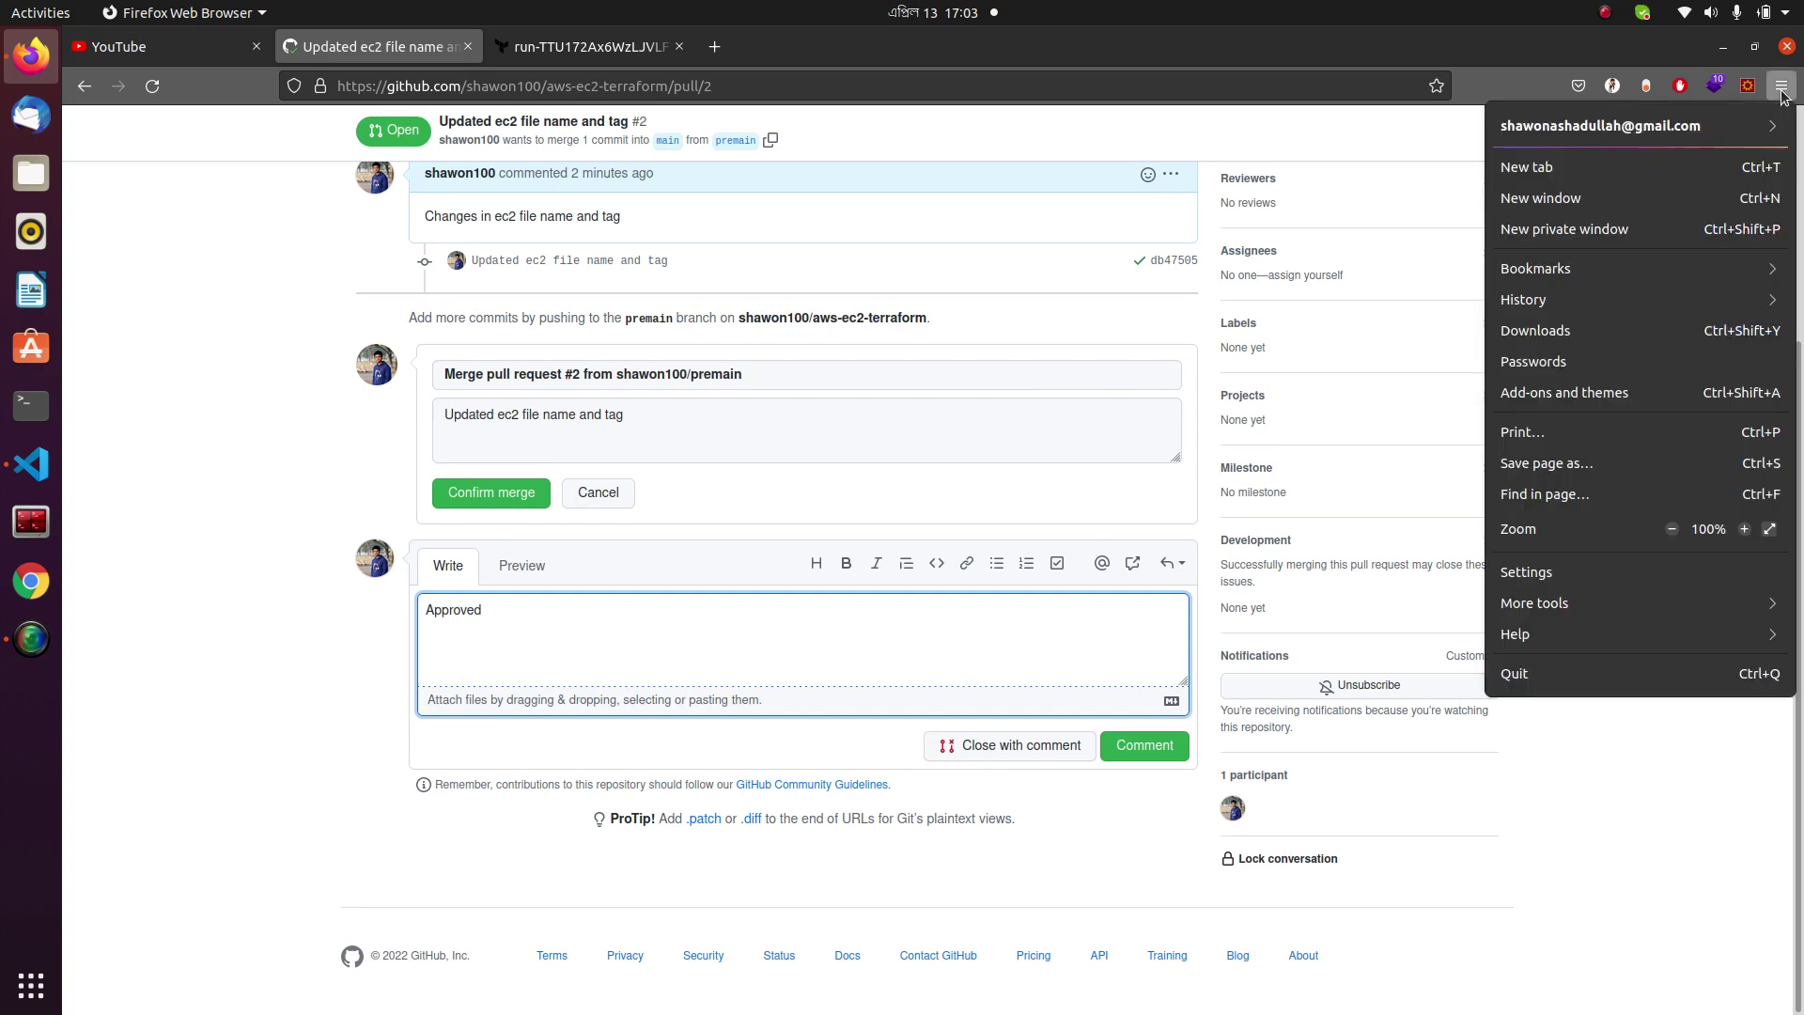
{"action": "left_click", "coordinate": [1578, 229]}
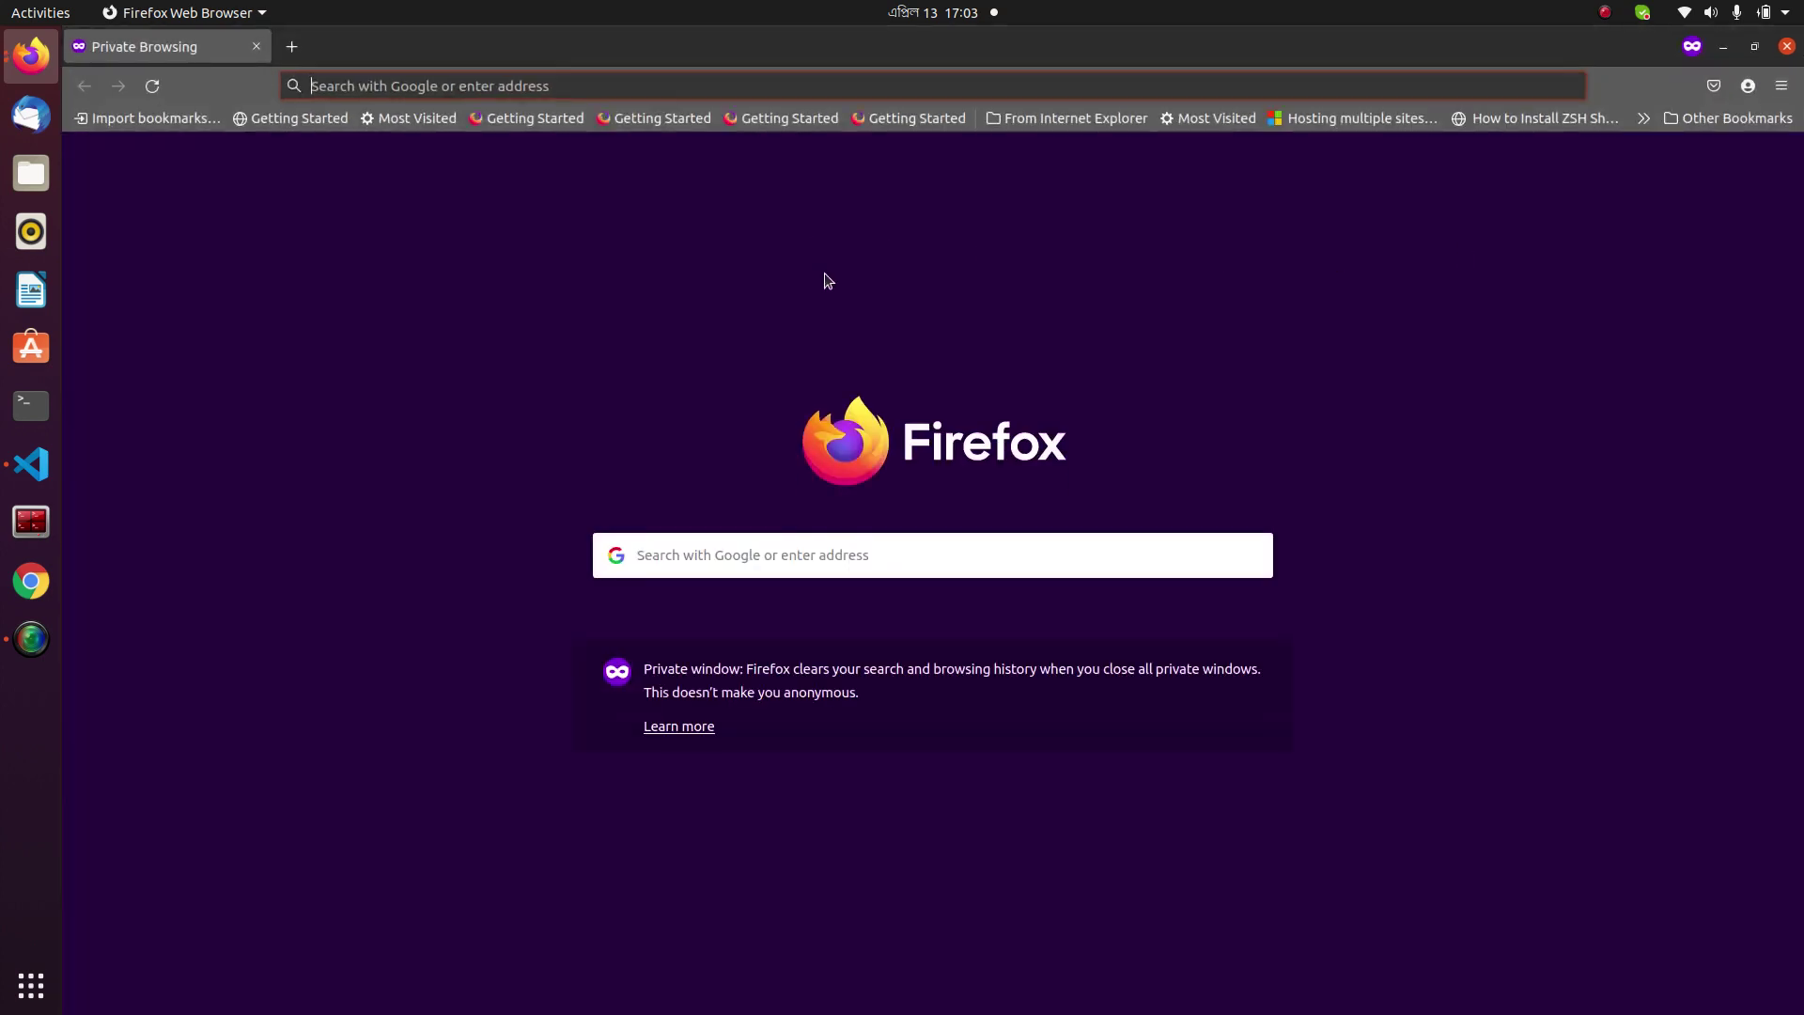
{"action": "left_click", "coordinate": [536, 86]}
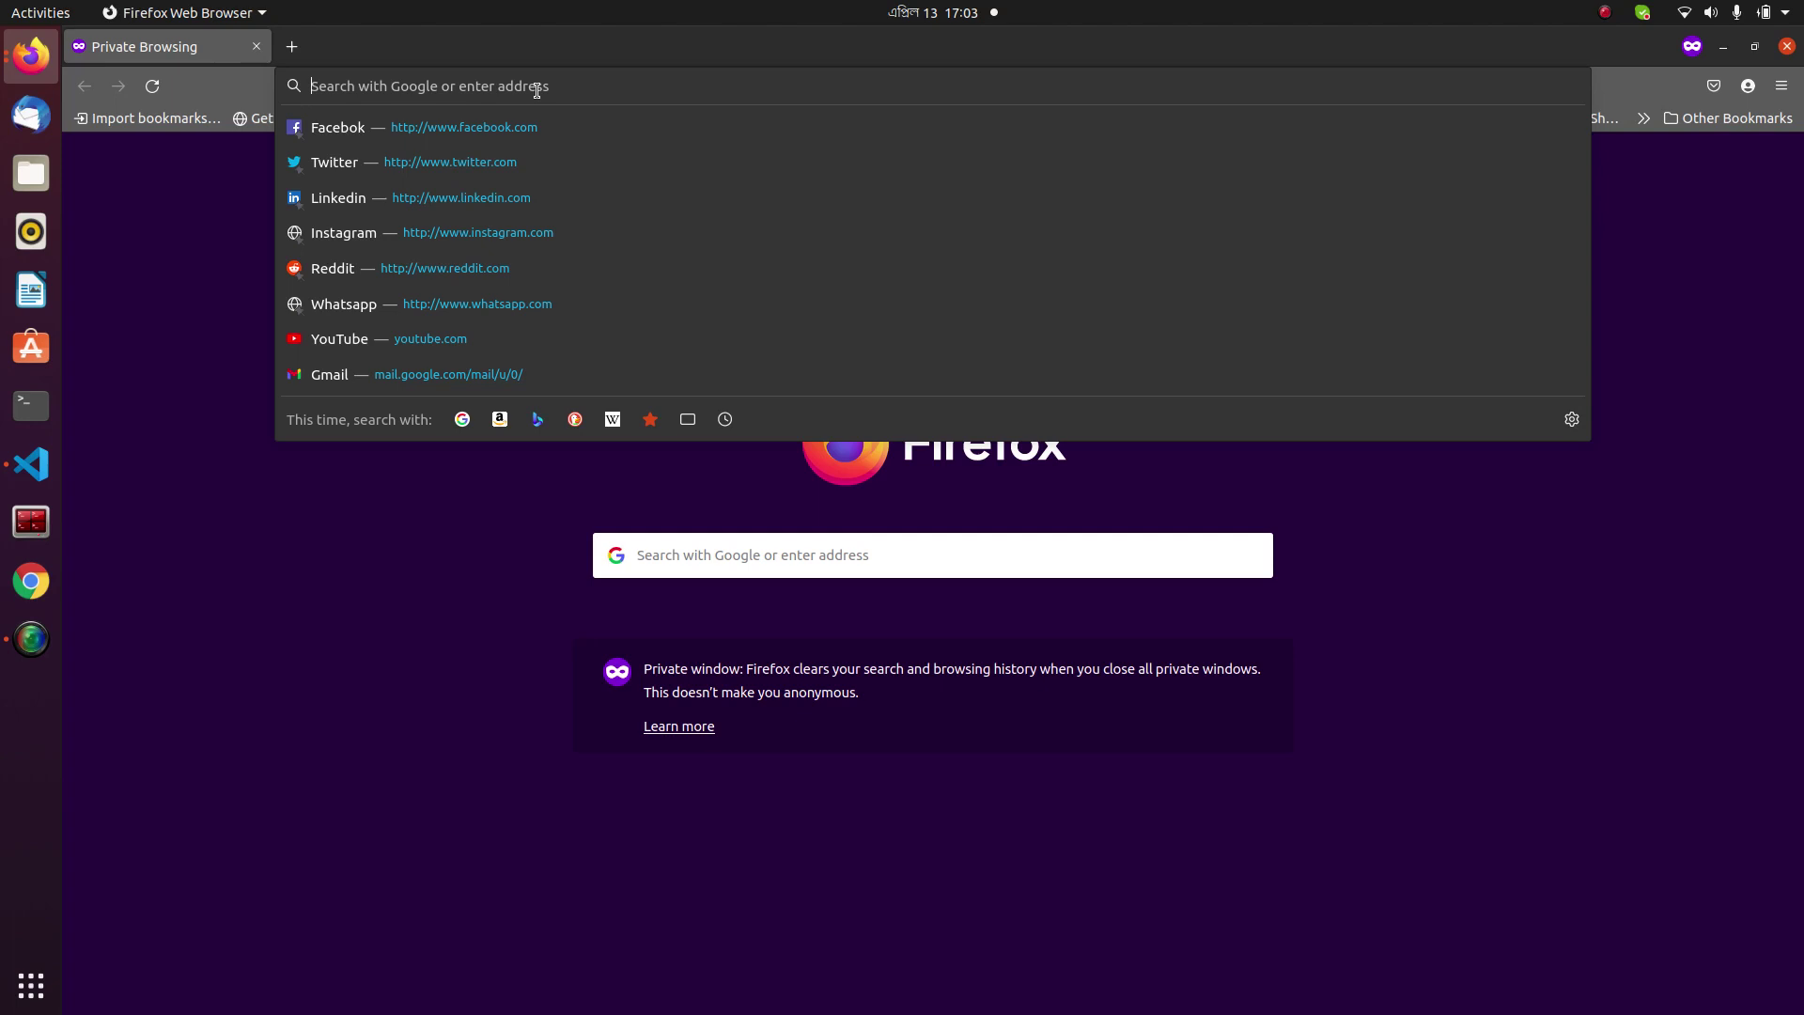
{"action": "type", "text": "mail.google.com/"}
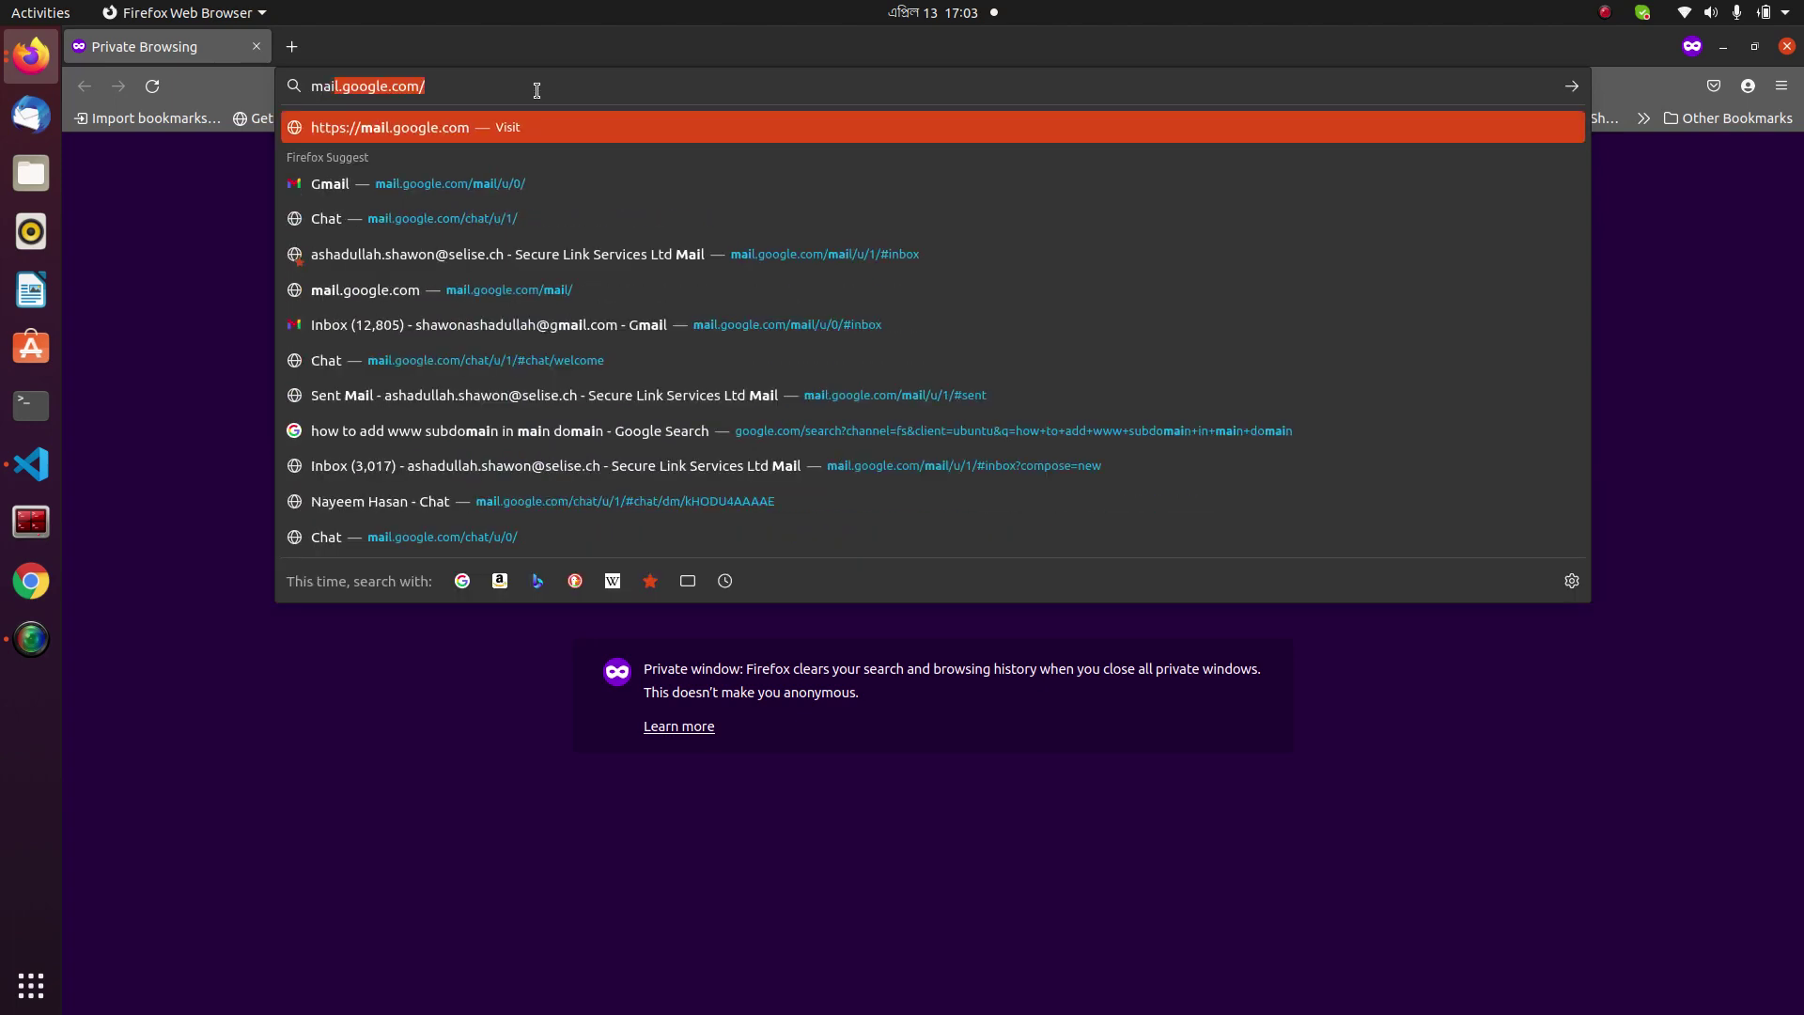
{"action": "left_click", "coordinate": [476, 188]}
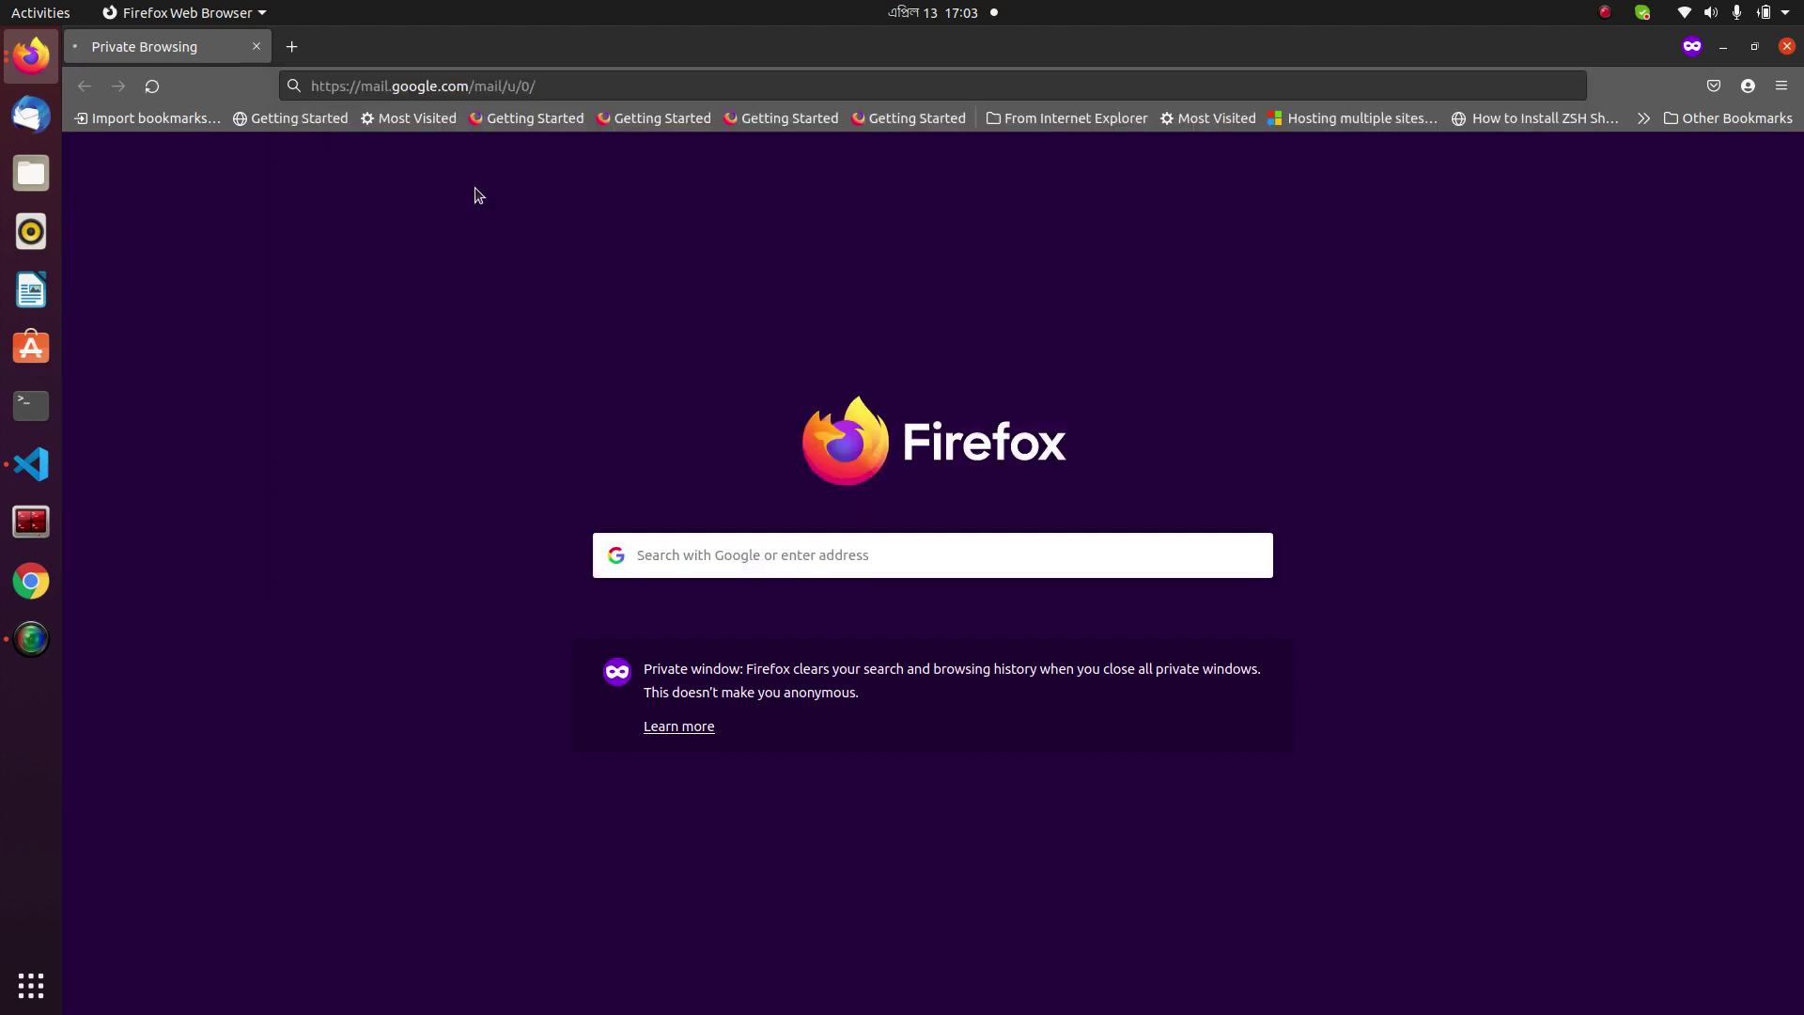
Return to the browser window with the pull request and post the drafted "Approved" comment.
{"action": "right_click", "coordinate": [31, 57]}
{"action": "left_click", "coordinate": [141, 65]}
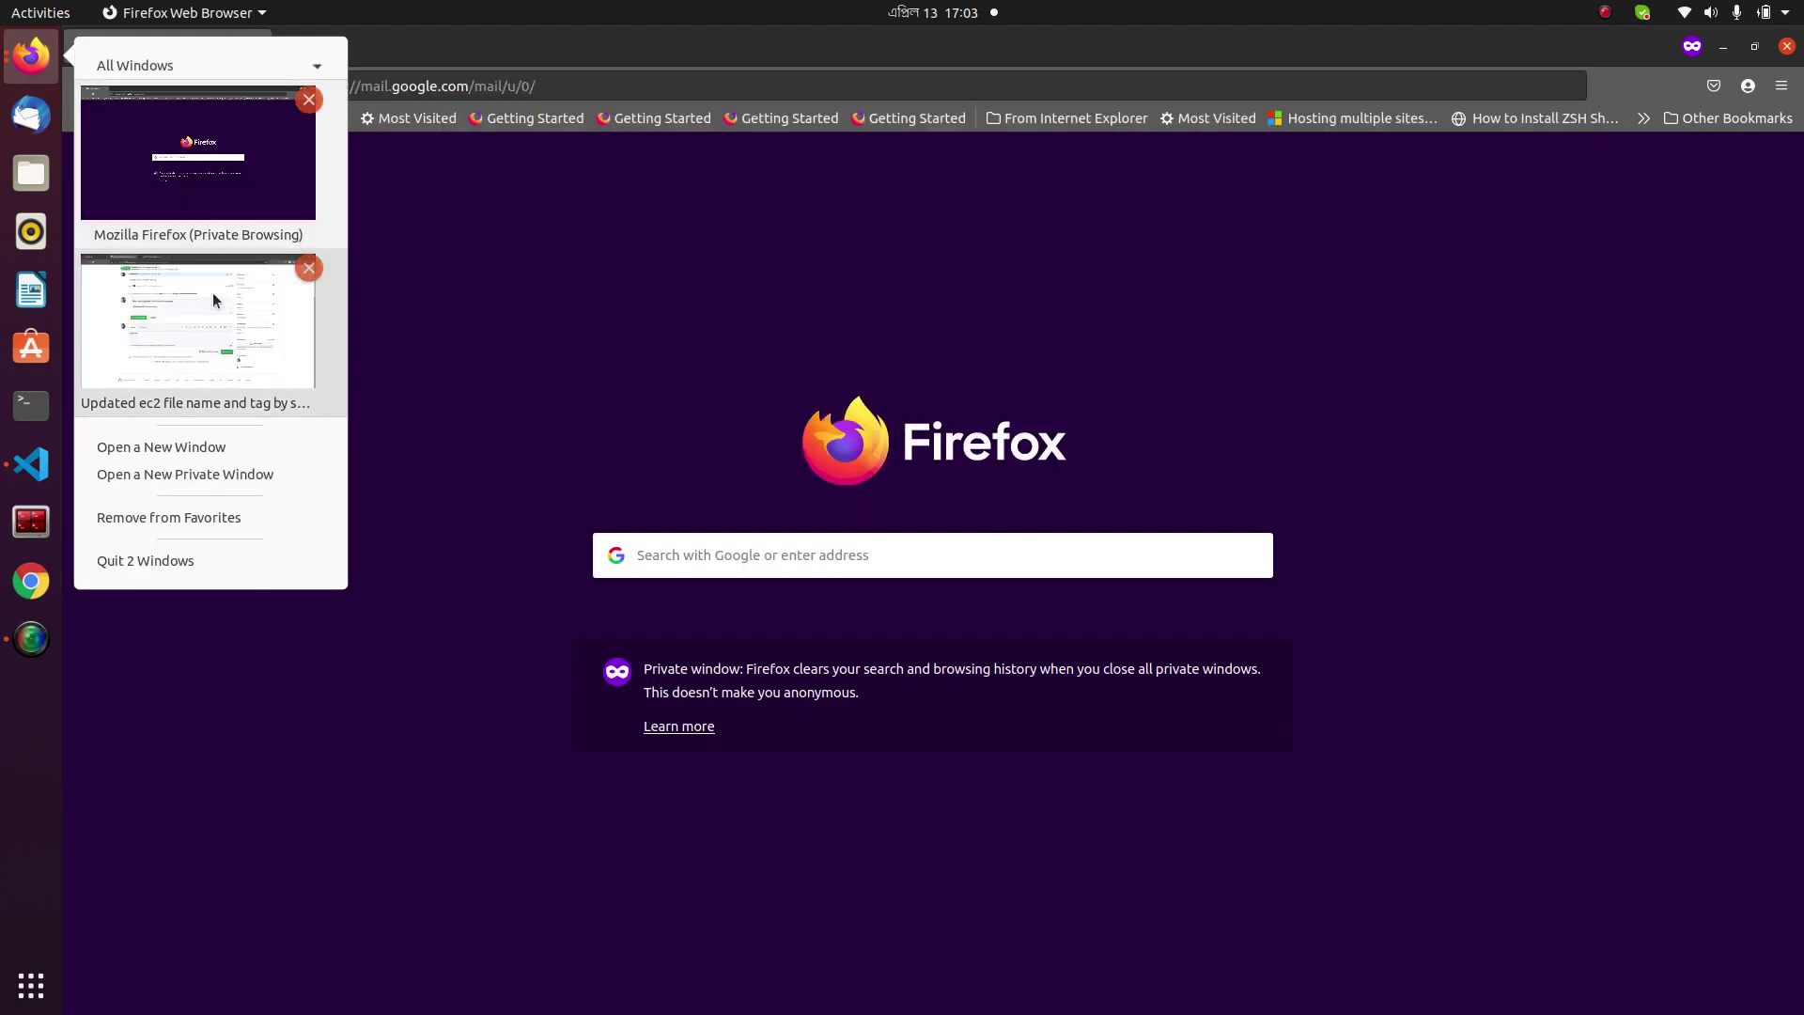
{"action": "left_click", "coordinate": [224, 203]}
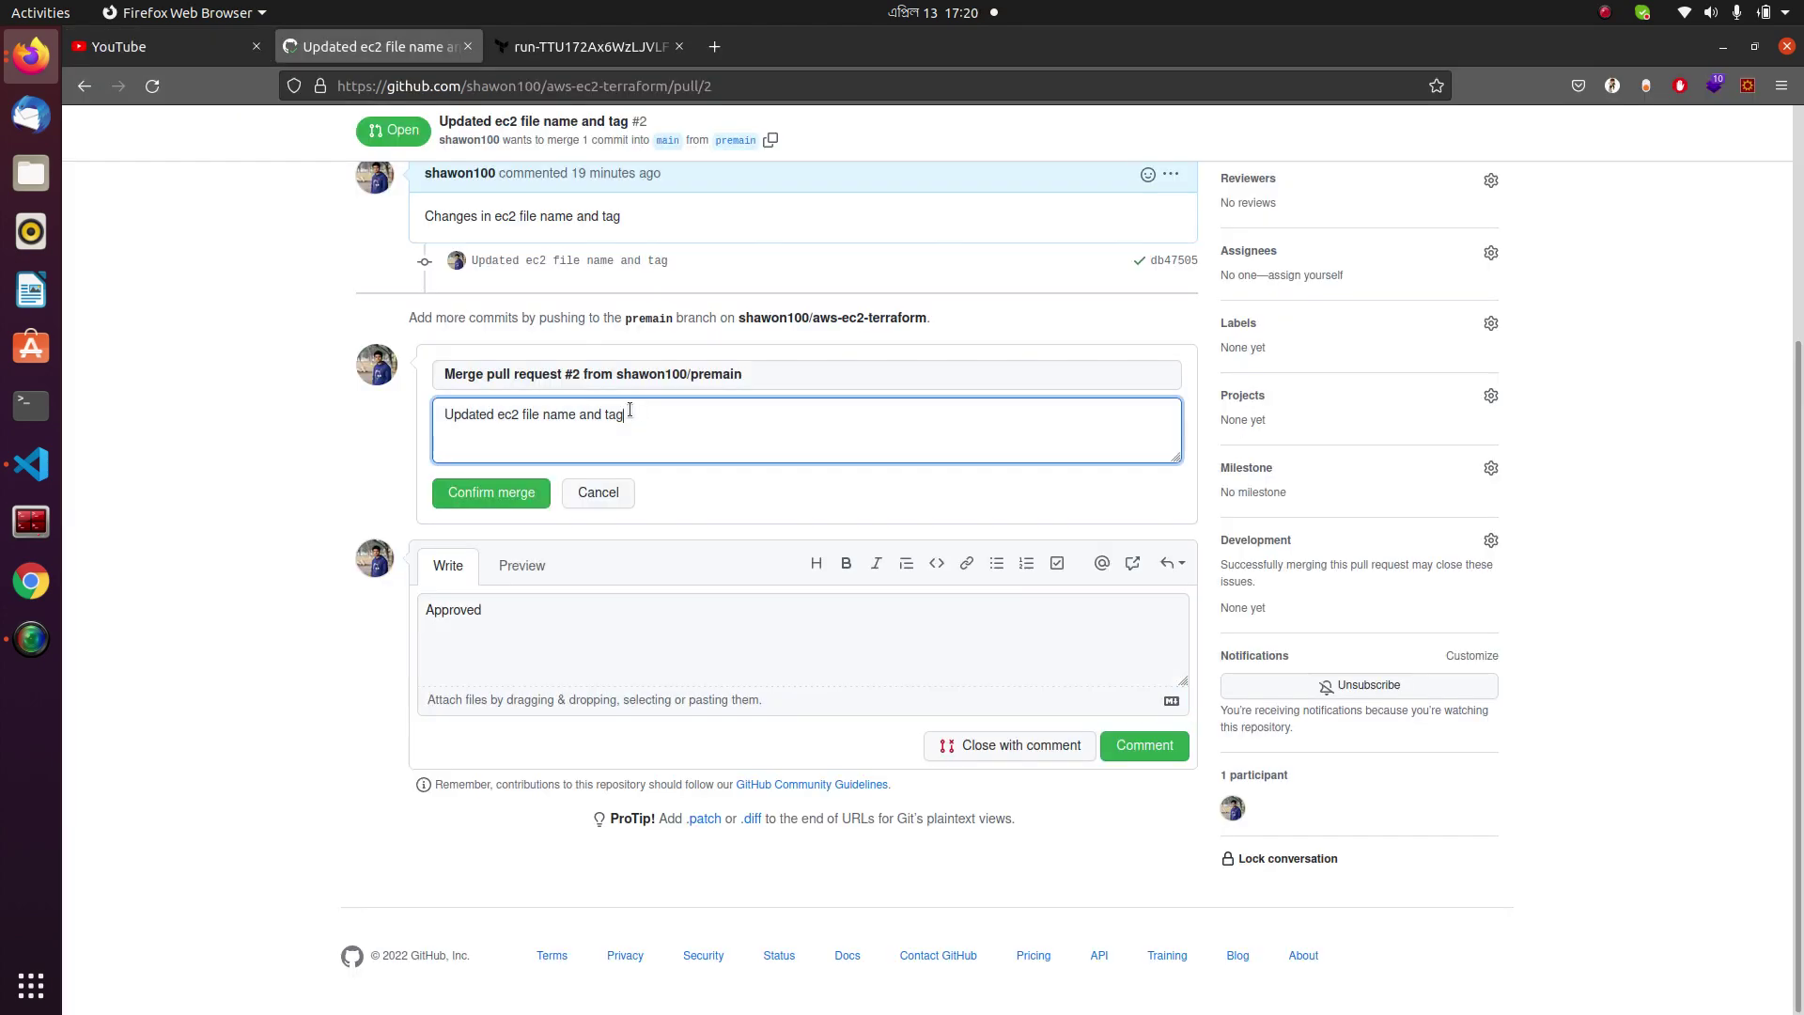
{"action": "left_click_drag", "start_coordinate": [623, 414], "coordinate": [578, 414]}
{"action": "left_click", "coordinate": [548, 611]}
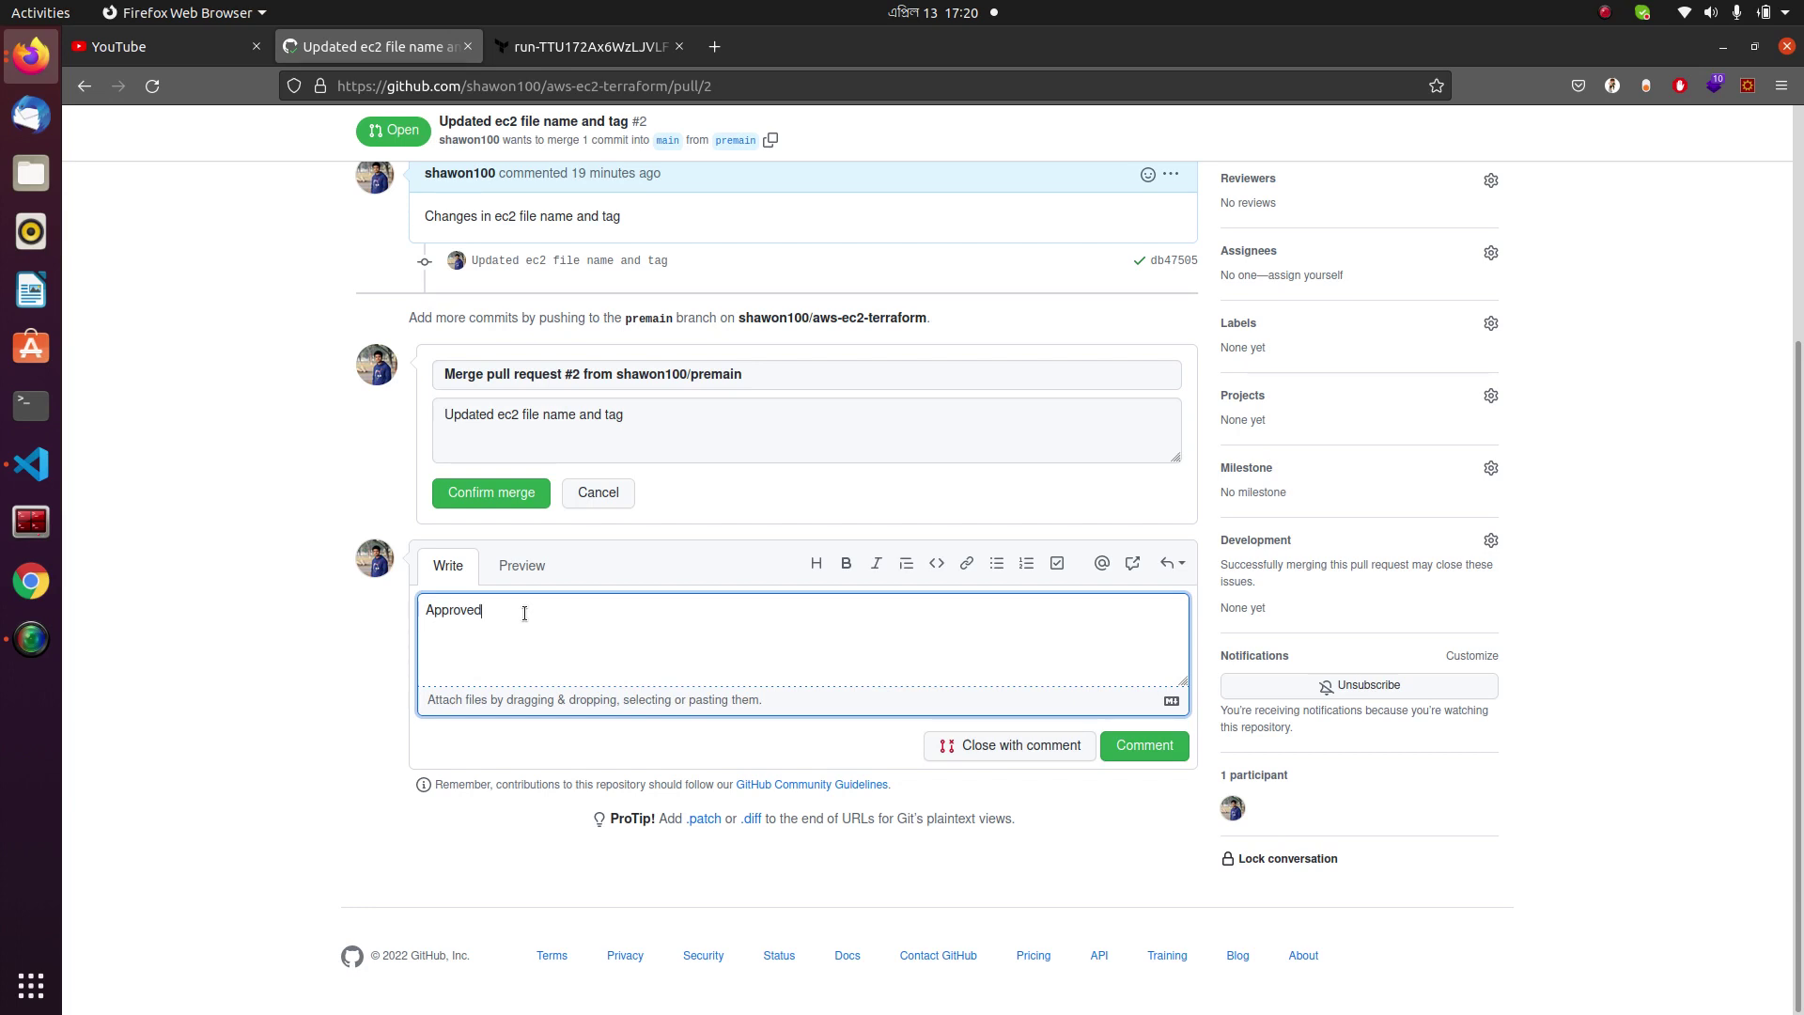
{"action": "left_click", "coordinate": [1151, 746]}
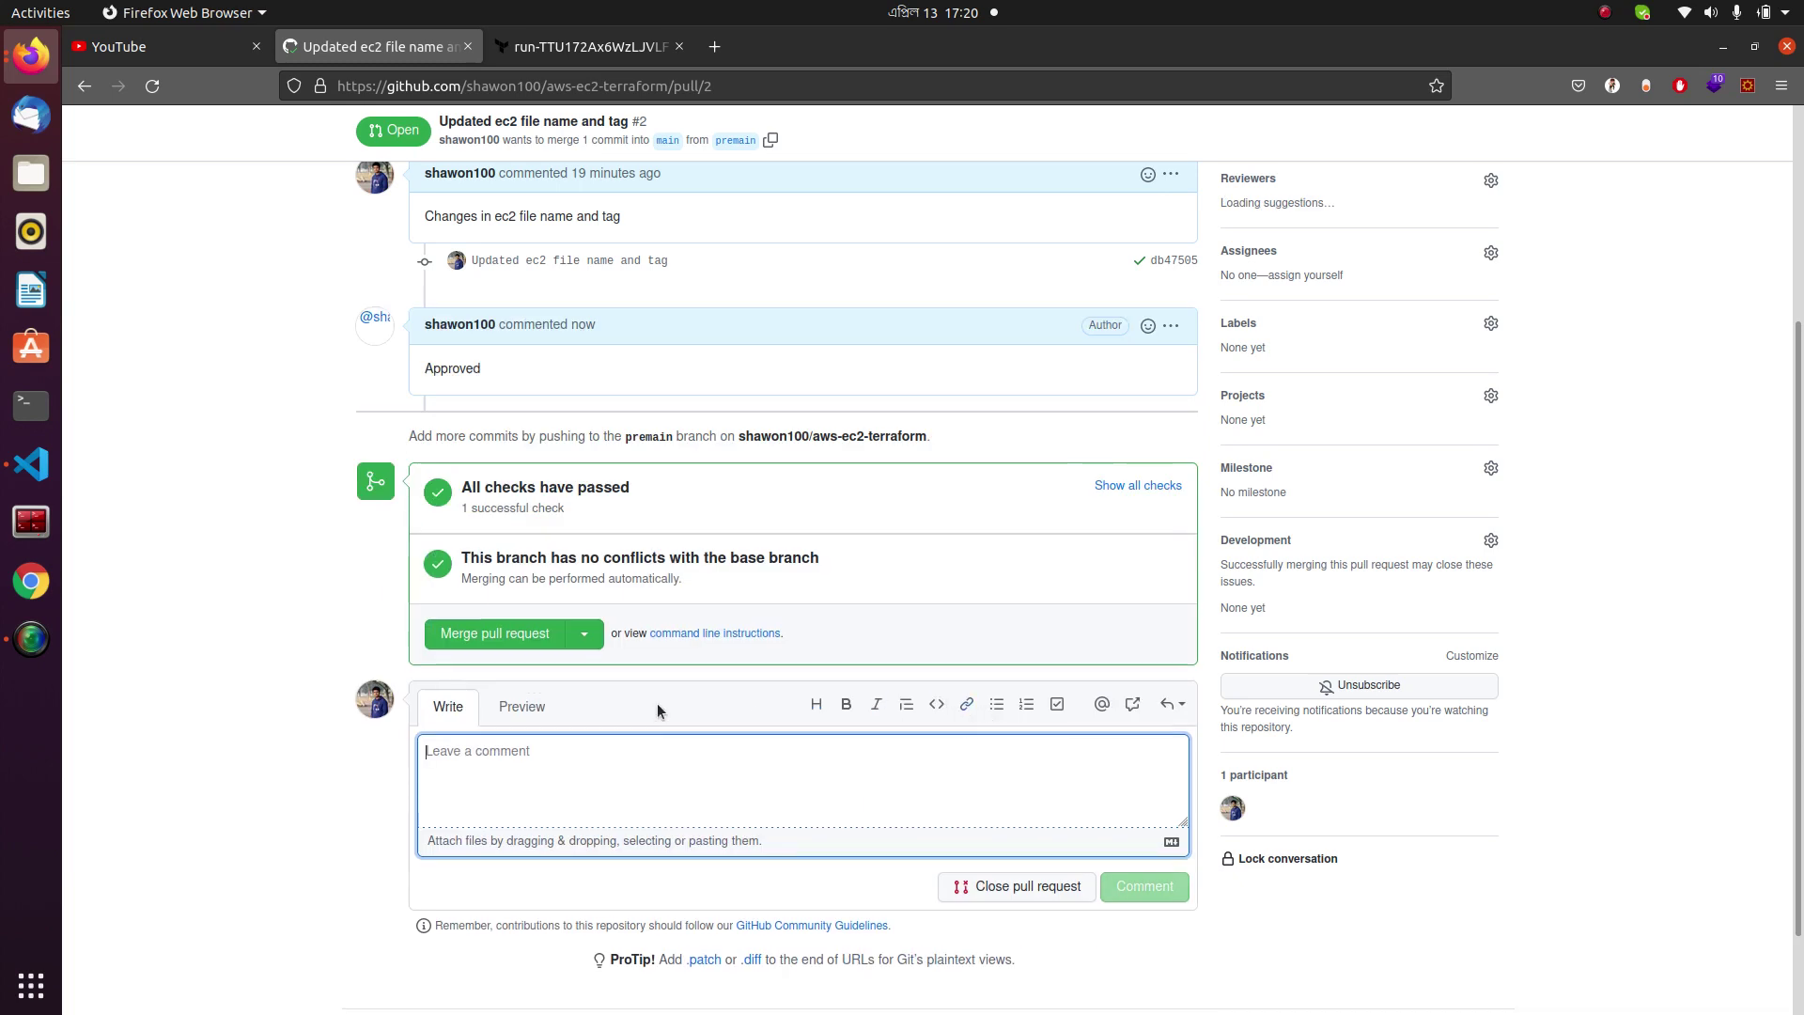
Merge pull request #2 from premain into main with the default commit message and confirm the merge.
{"action": "left_click", "coordinate": [487, 639]}
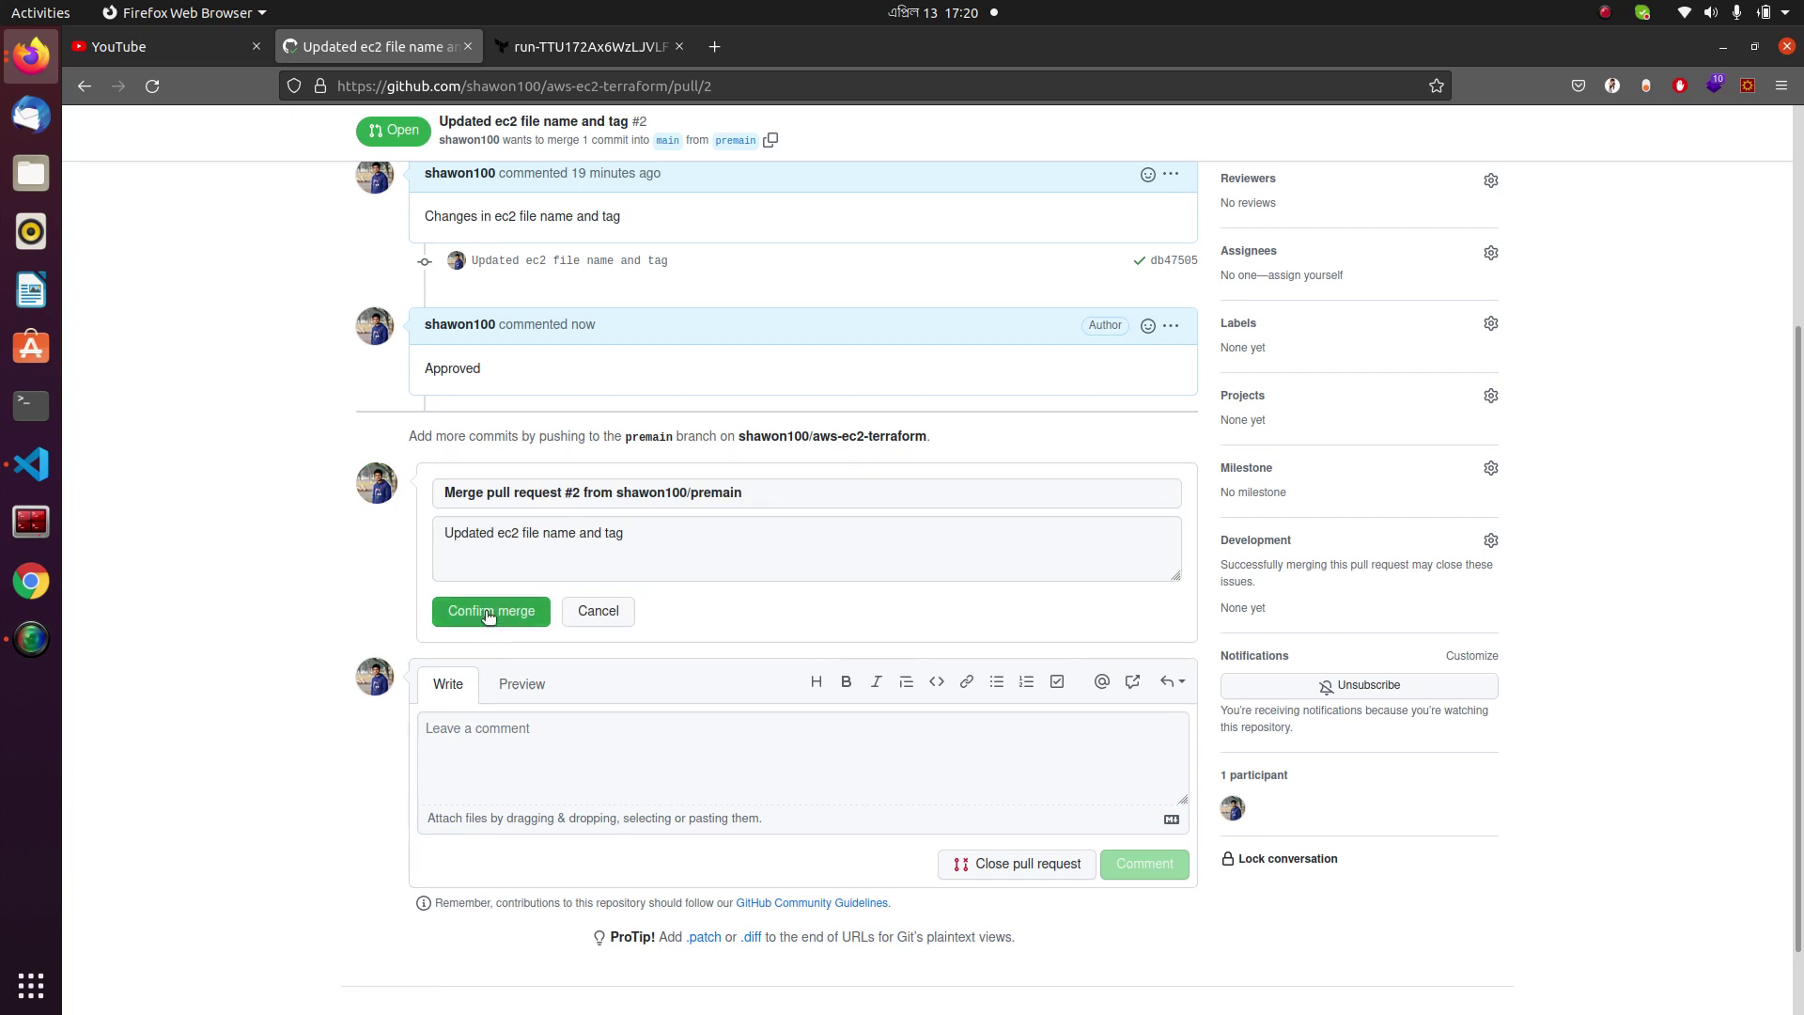
{"action": "left_click", "coordinate": [486, 611]}
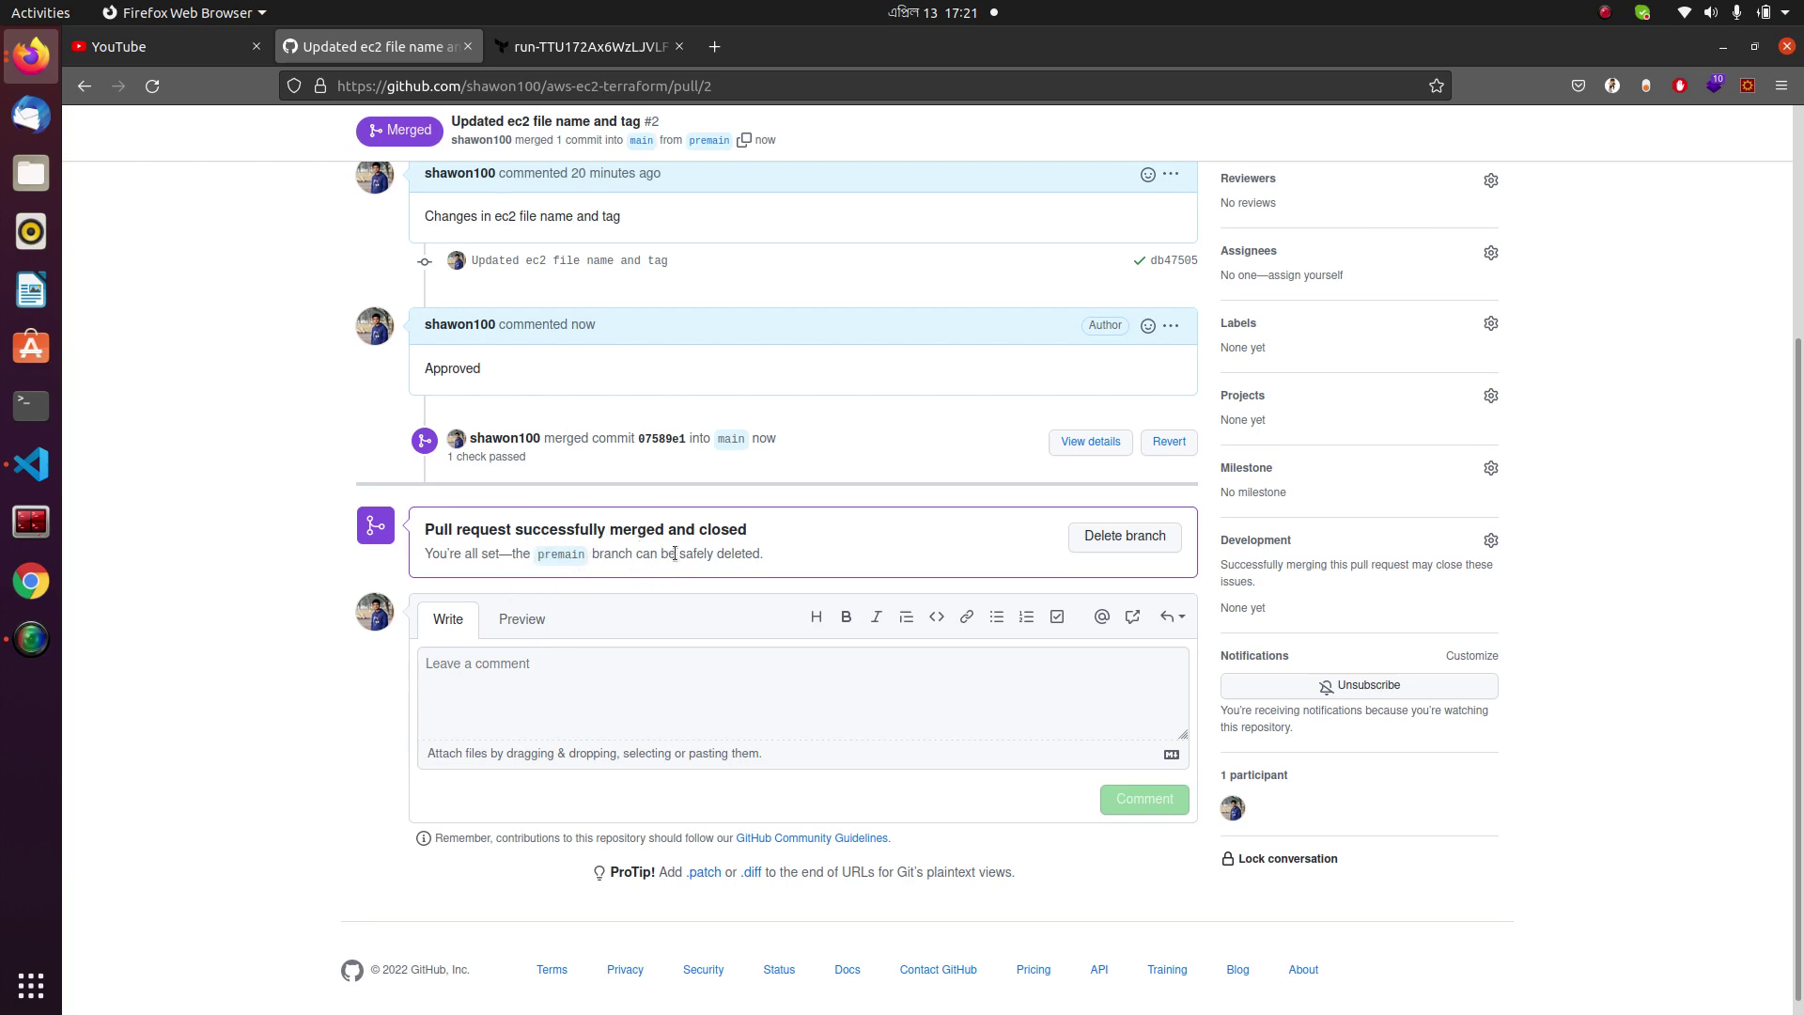
{"action": "scroll", "coordinate": [681, 558], "scroll_direction": "up", "scroll_amount": 3}
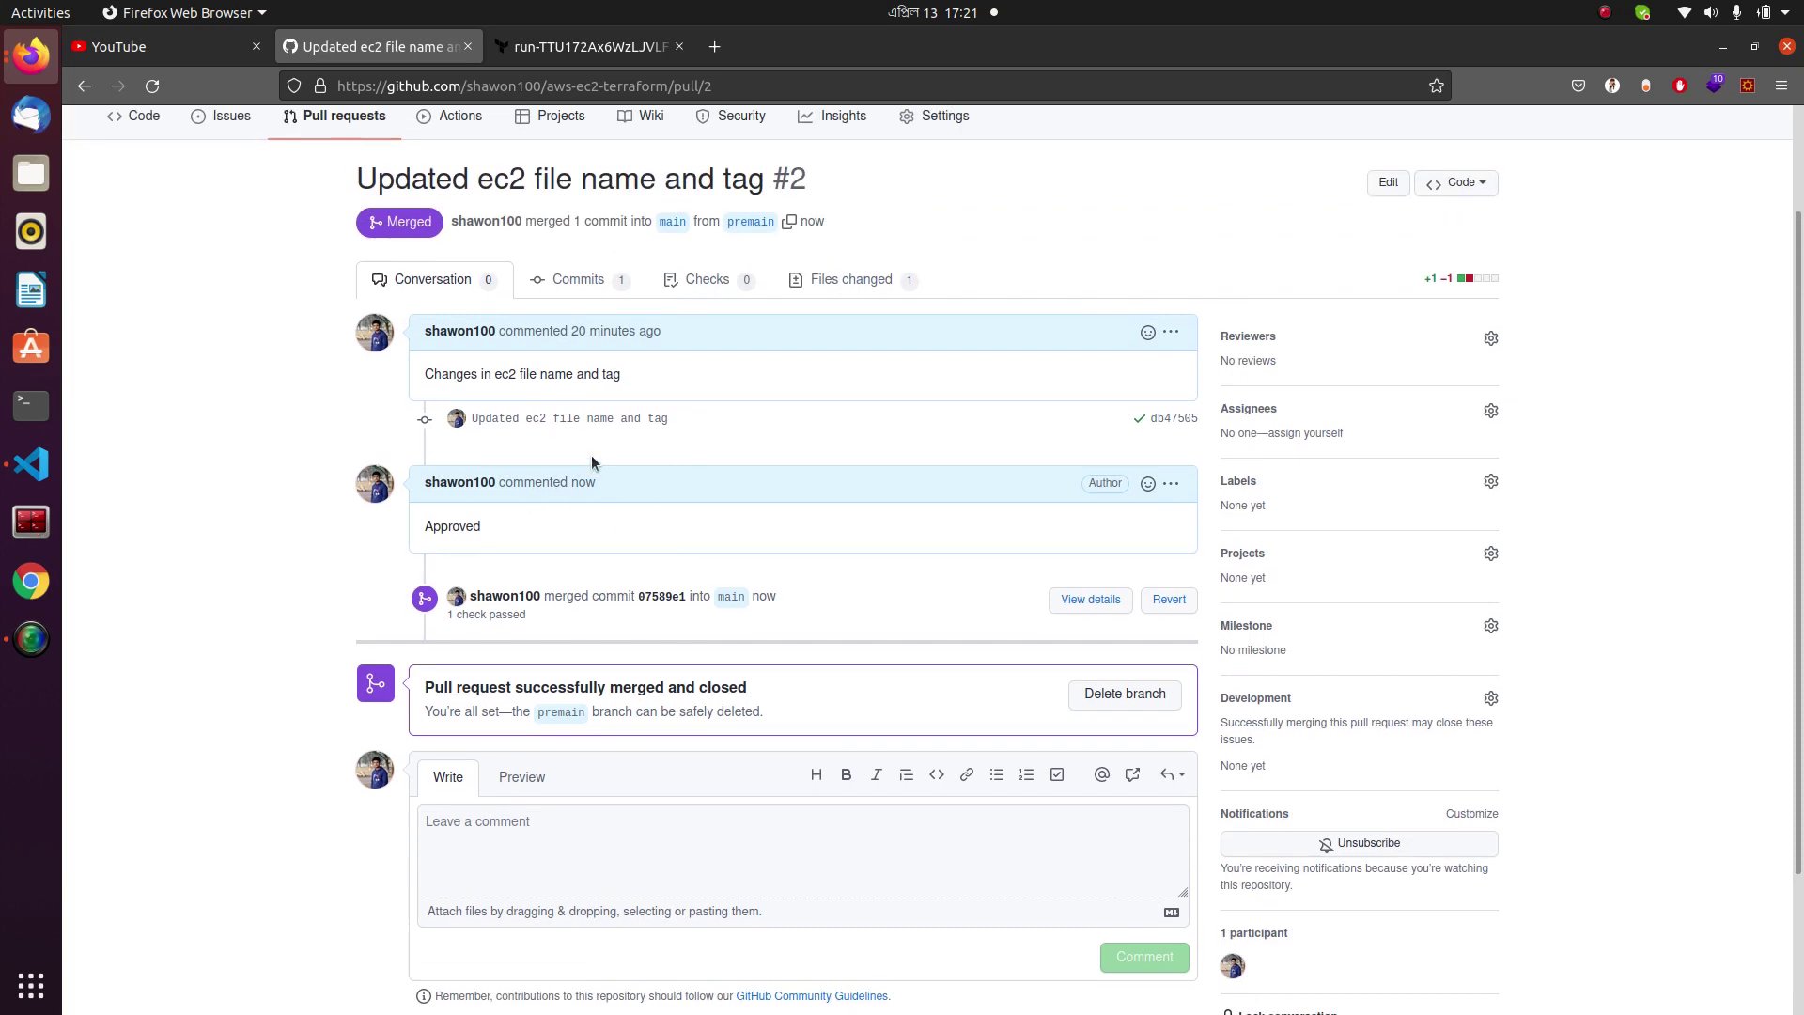
{"action": "scroll", "coordinate": [592, 464], "scroll_direction": "up", "scroll_amount": 3}
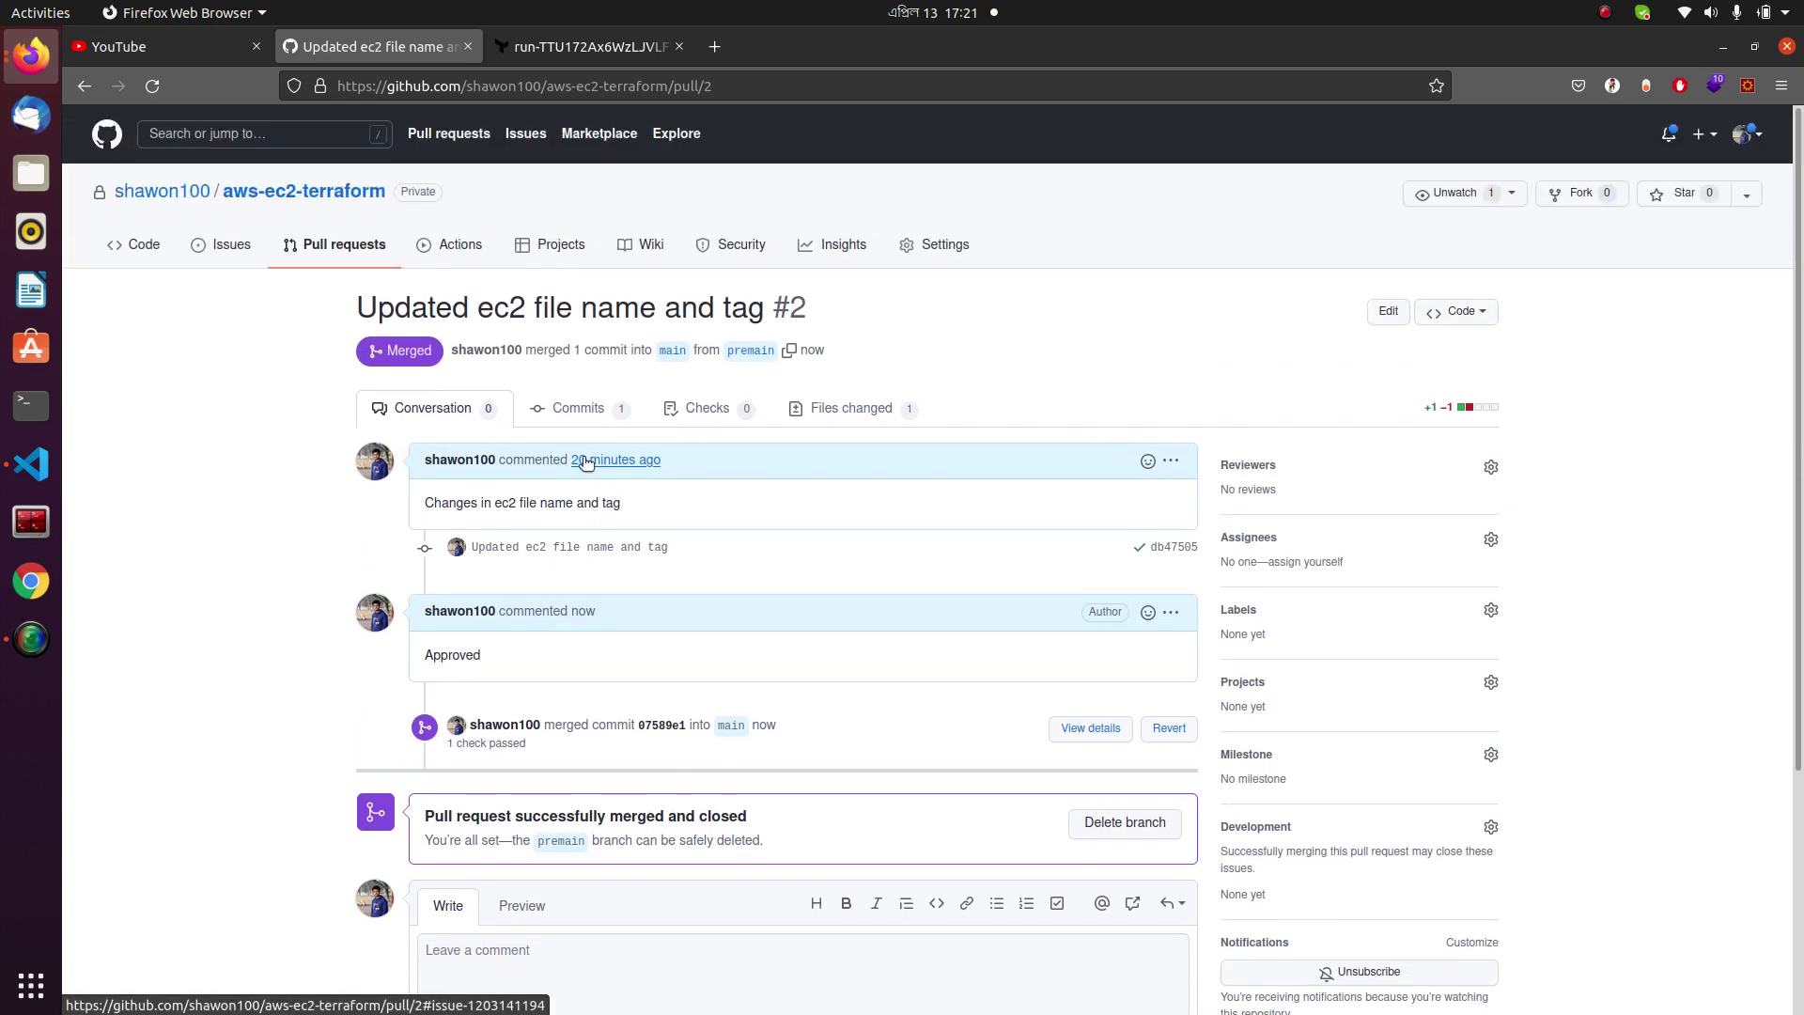
In Terraform Cloud, open the merge run of pull request #2 from the aws-ec2-terraform workspace overview and expand its plan.
{"action": "left_click", "coordinate": [575, 49]}
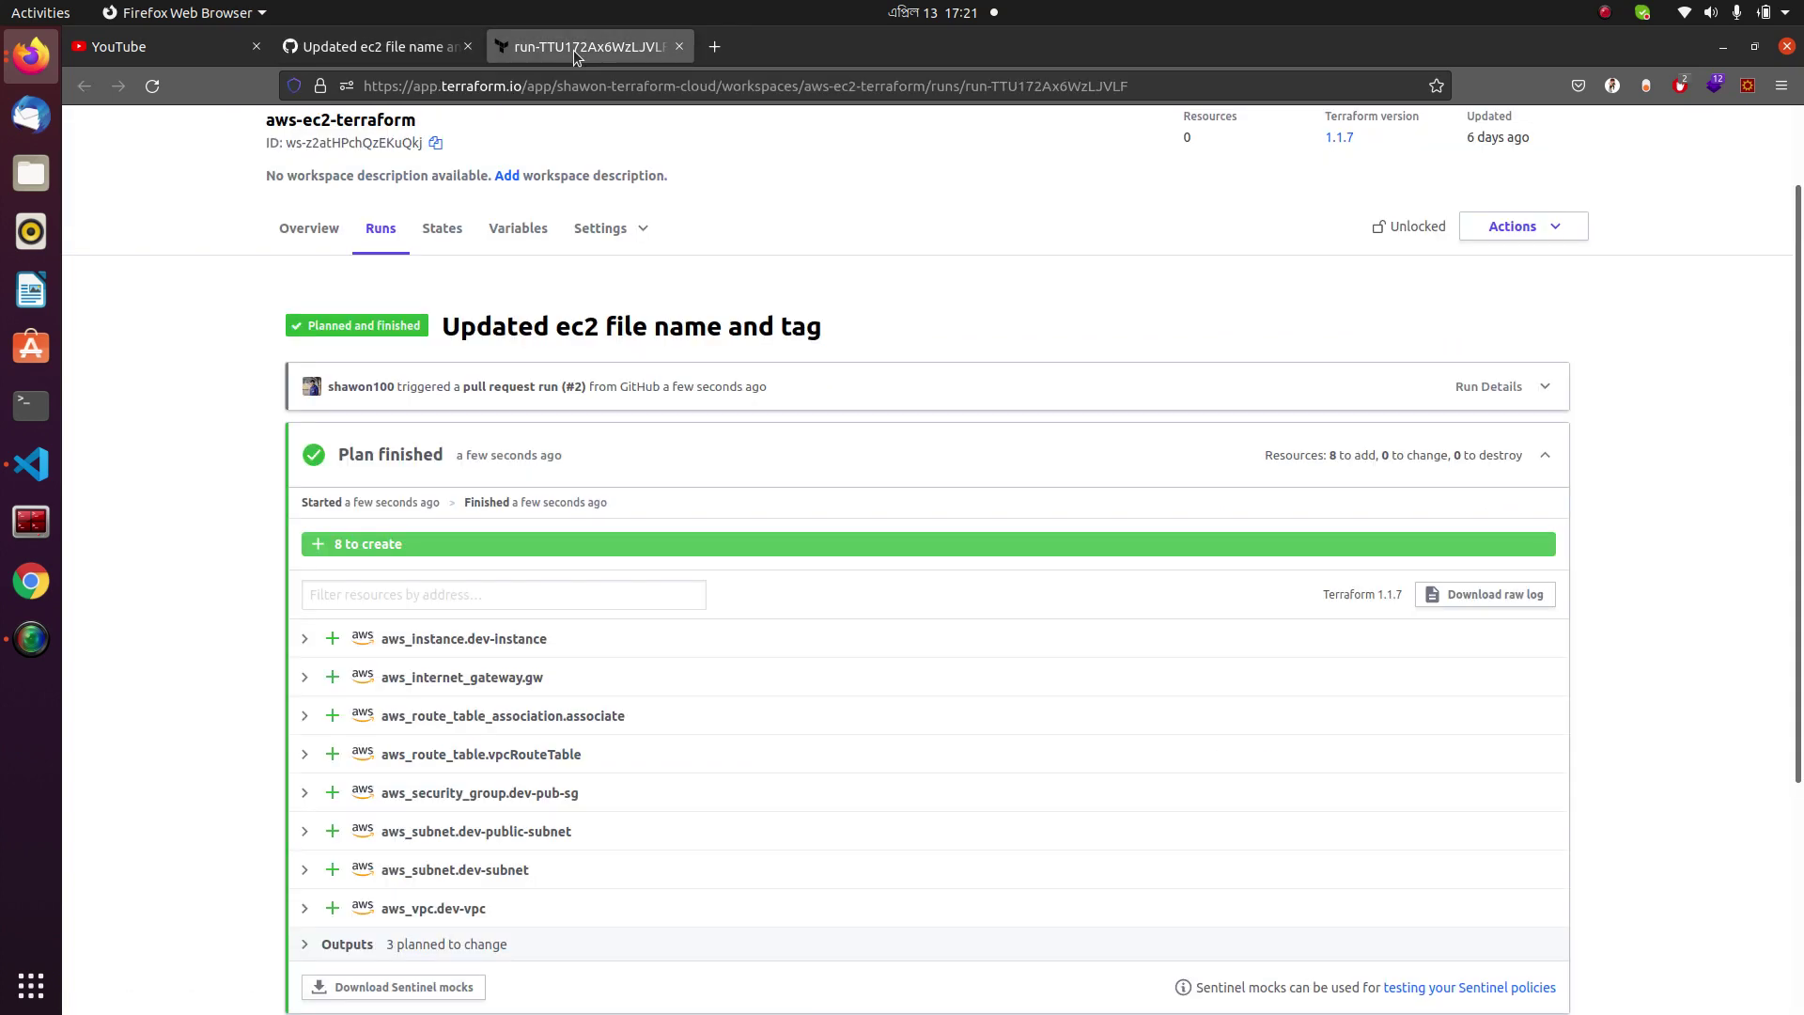
{"action": "left_click", "coordinate": [309, 232]}
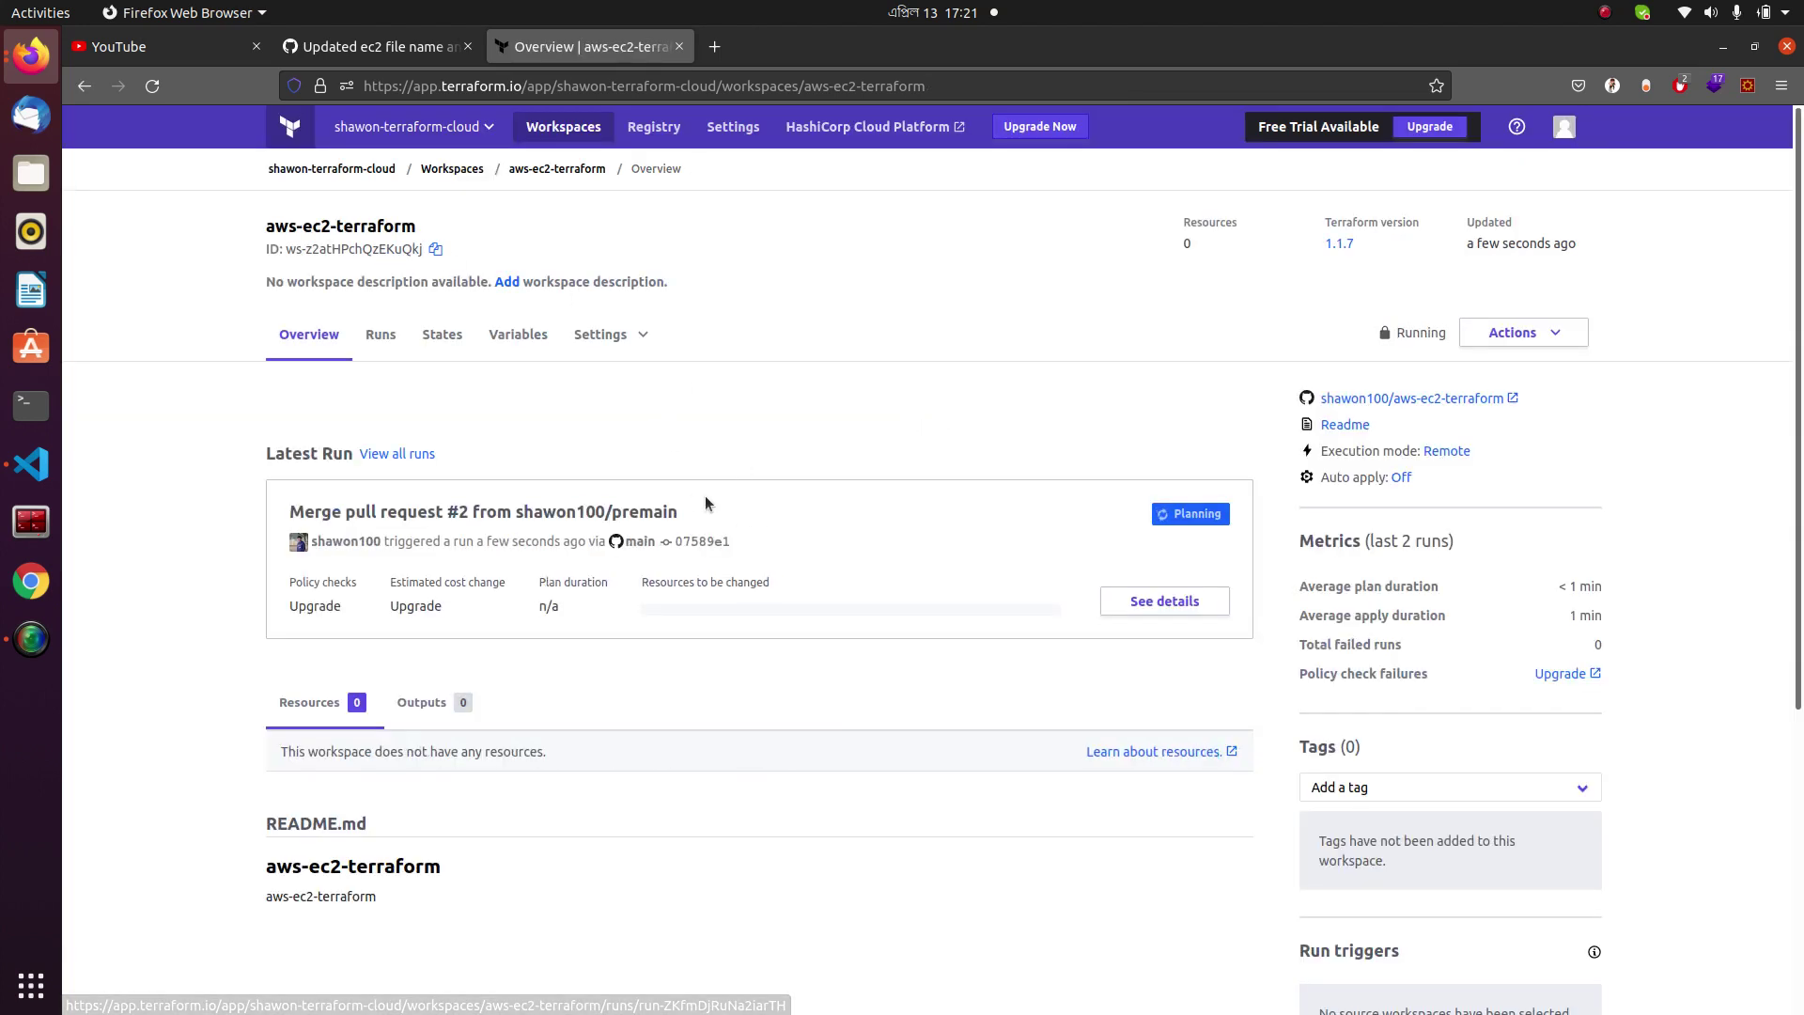
{"action": "left_click", "coordinate": [728, 511]}
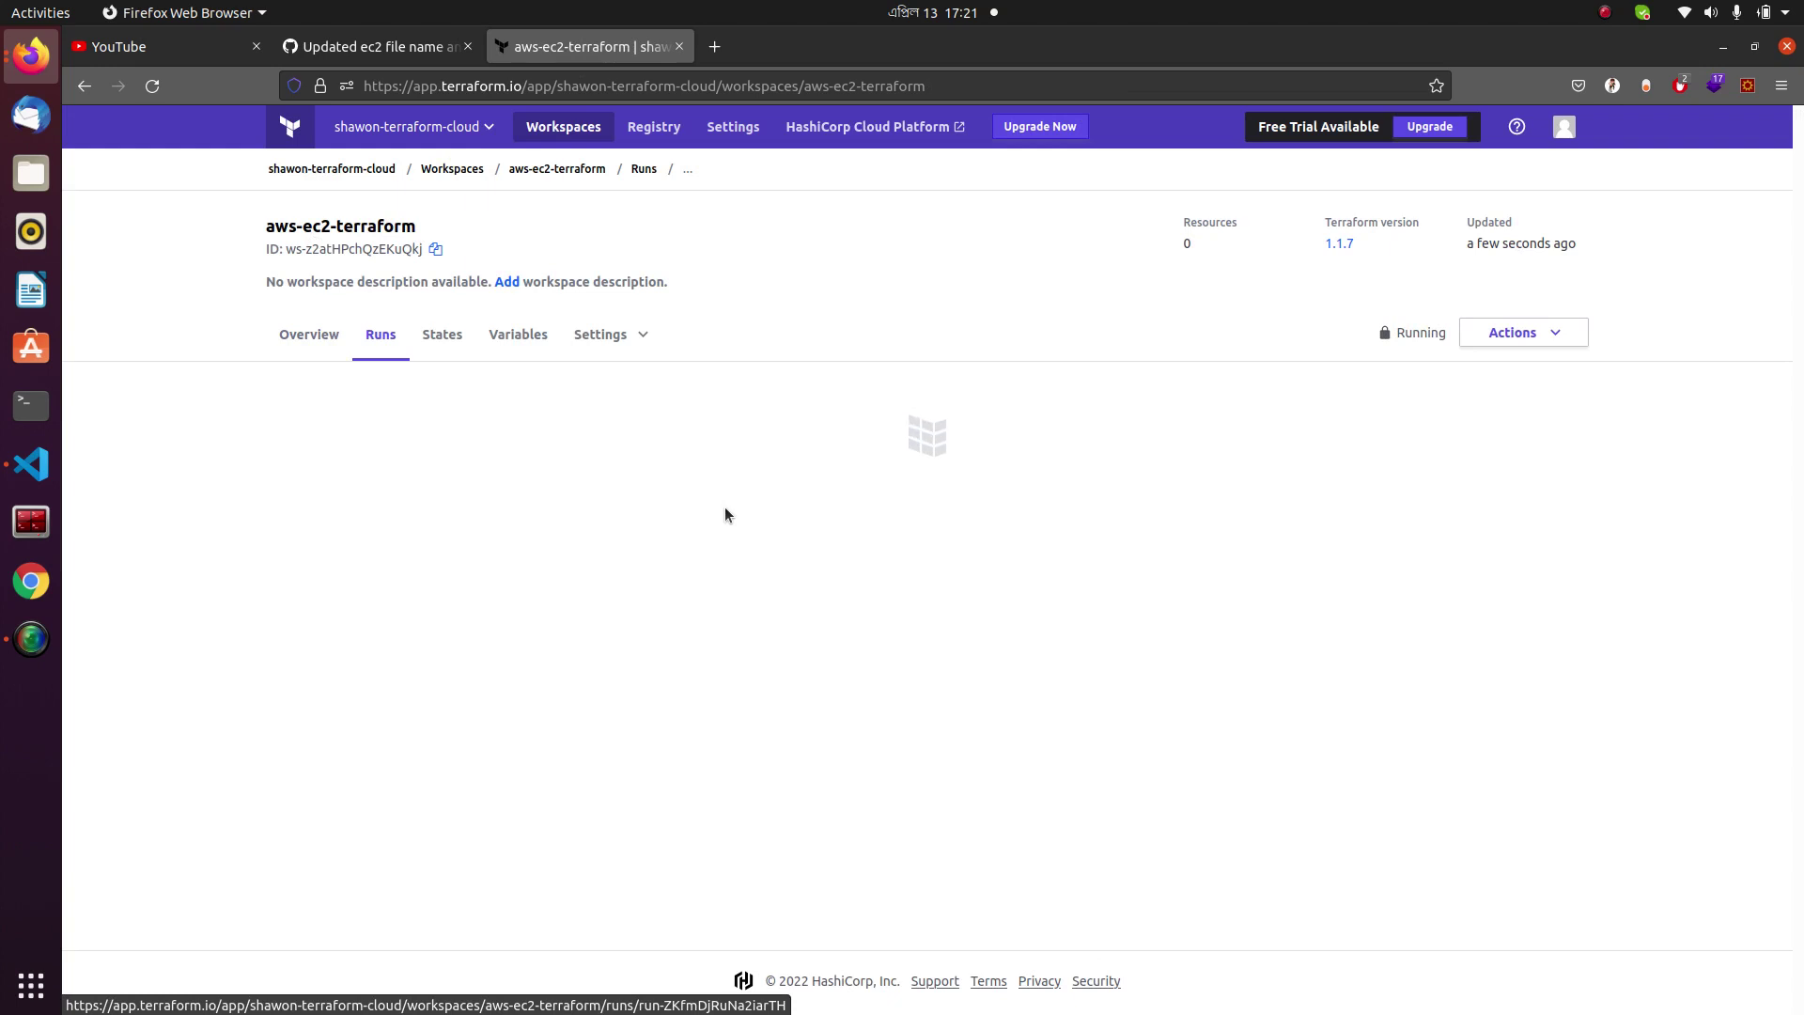
{"action": "left_click", "coordinate": [616, 573]}
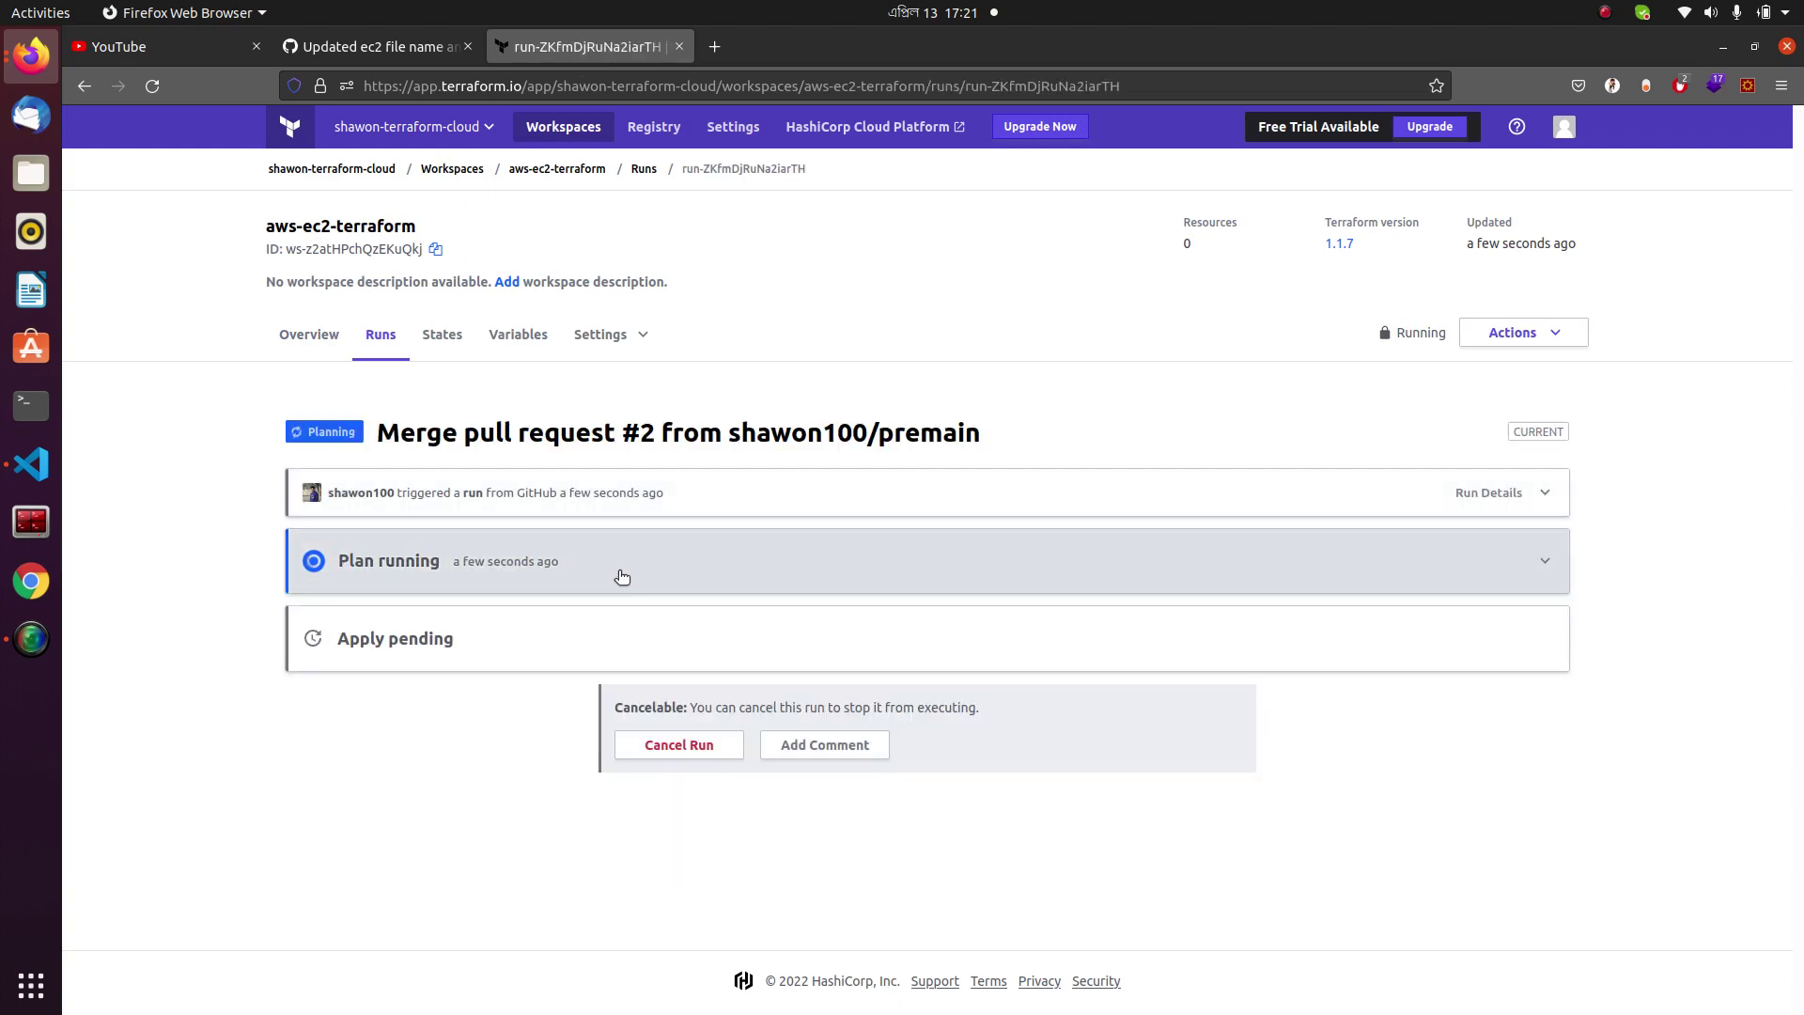
{"action": "left_click", "coordinate": [602, 560]}
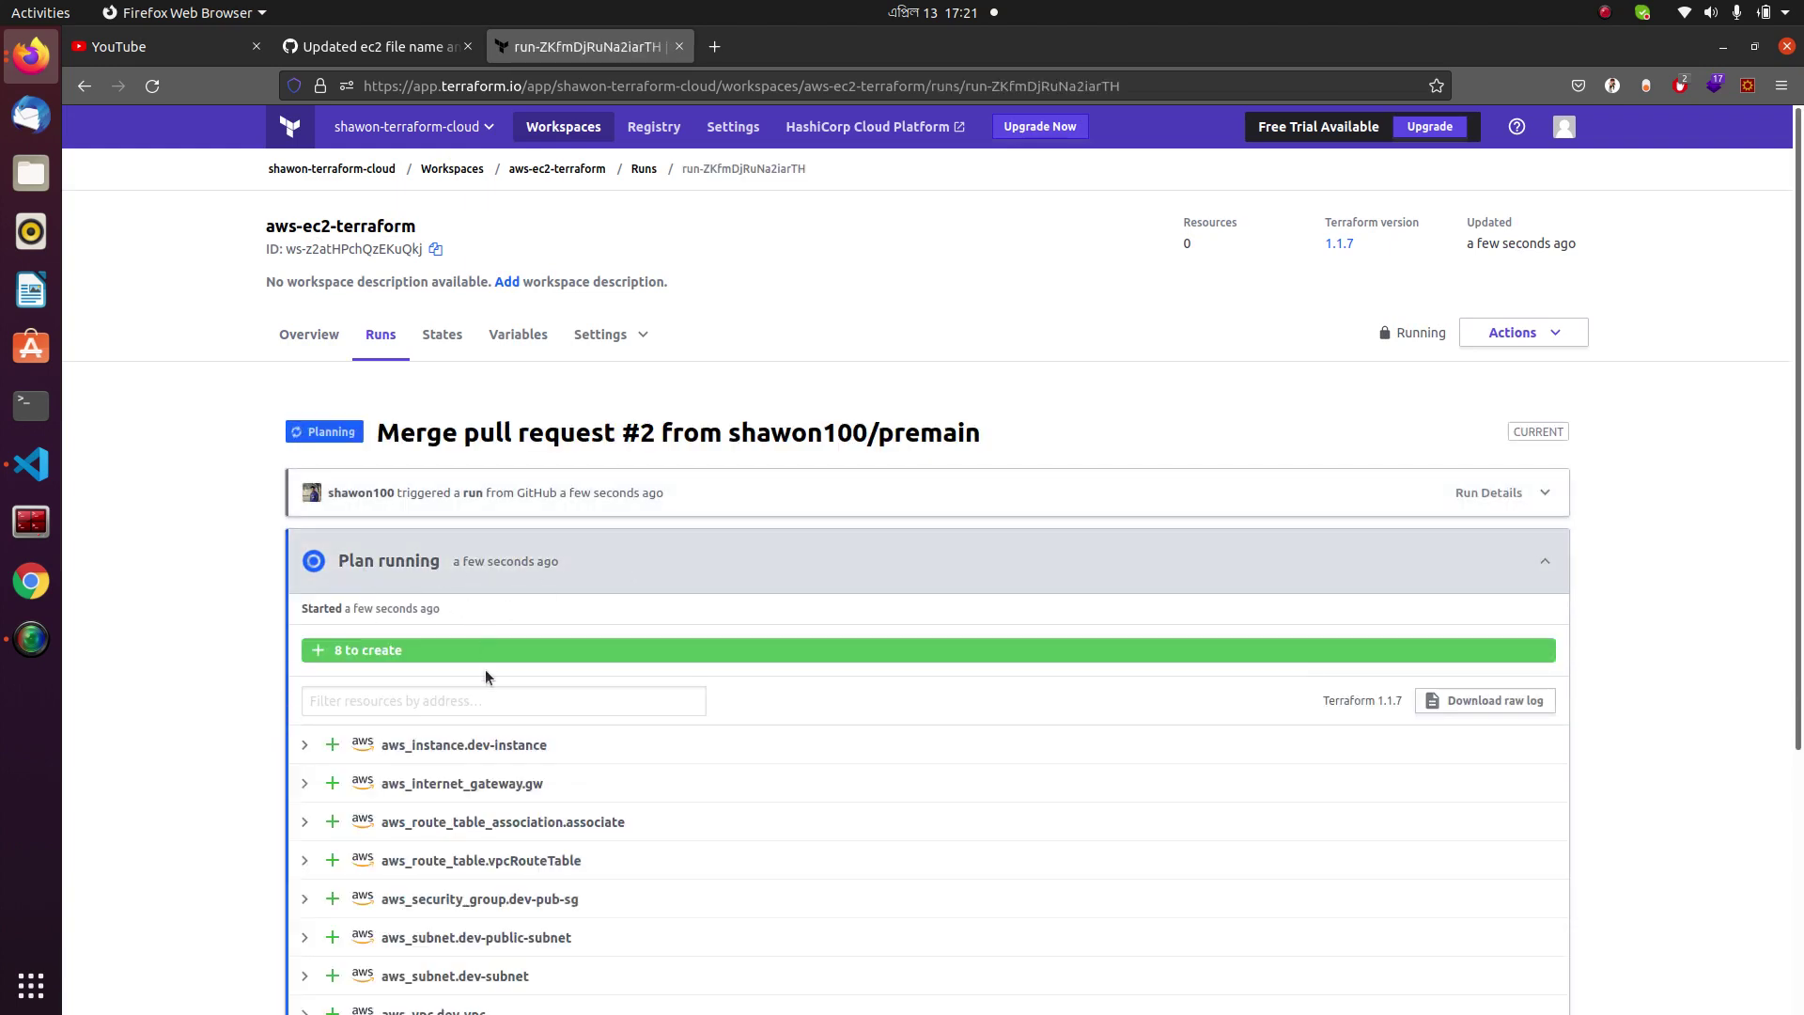
Review the merge run's planned resources and start Confirm & Apply for the plan.
{"action": "scroll", "coordinate": [652, 492], "scroll_direction": "down", "scroll_amount": 3}
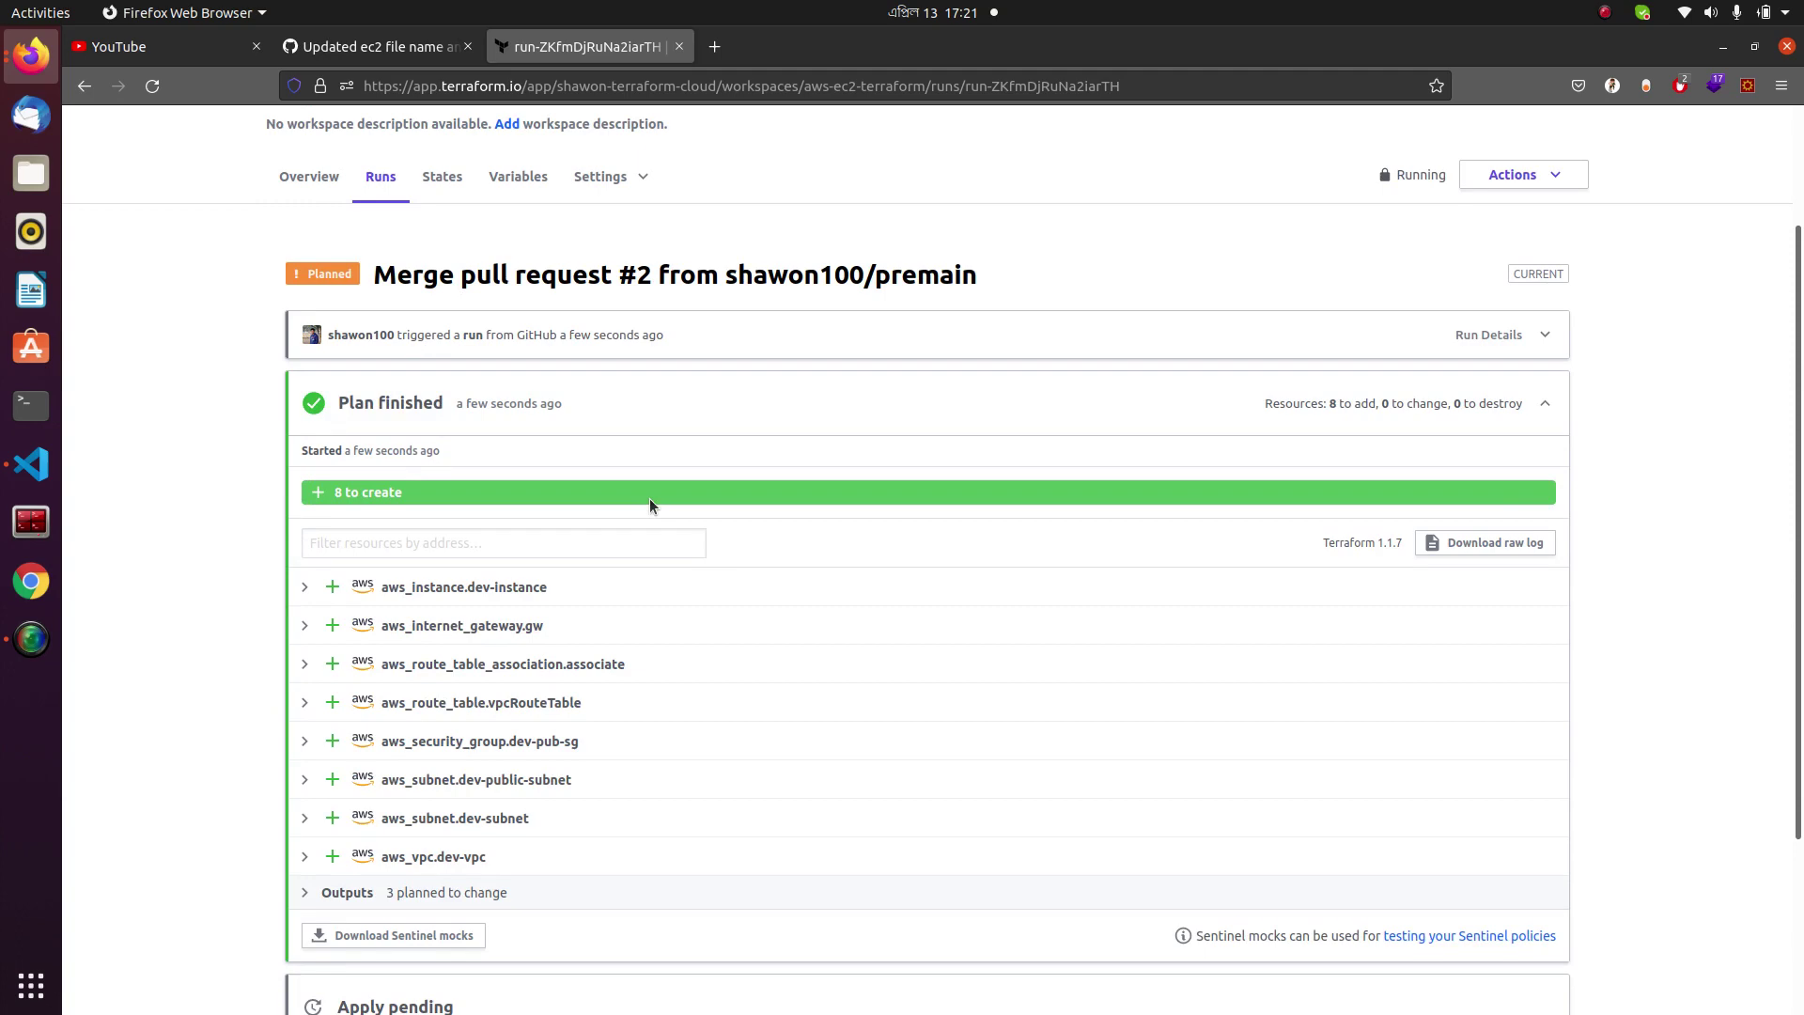
{"action": "scroll", "coordinate": [650, 505], "scroll_direction": "down", "scroll_amount": 4}
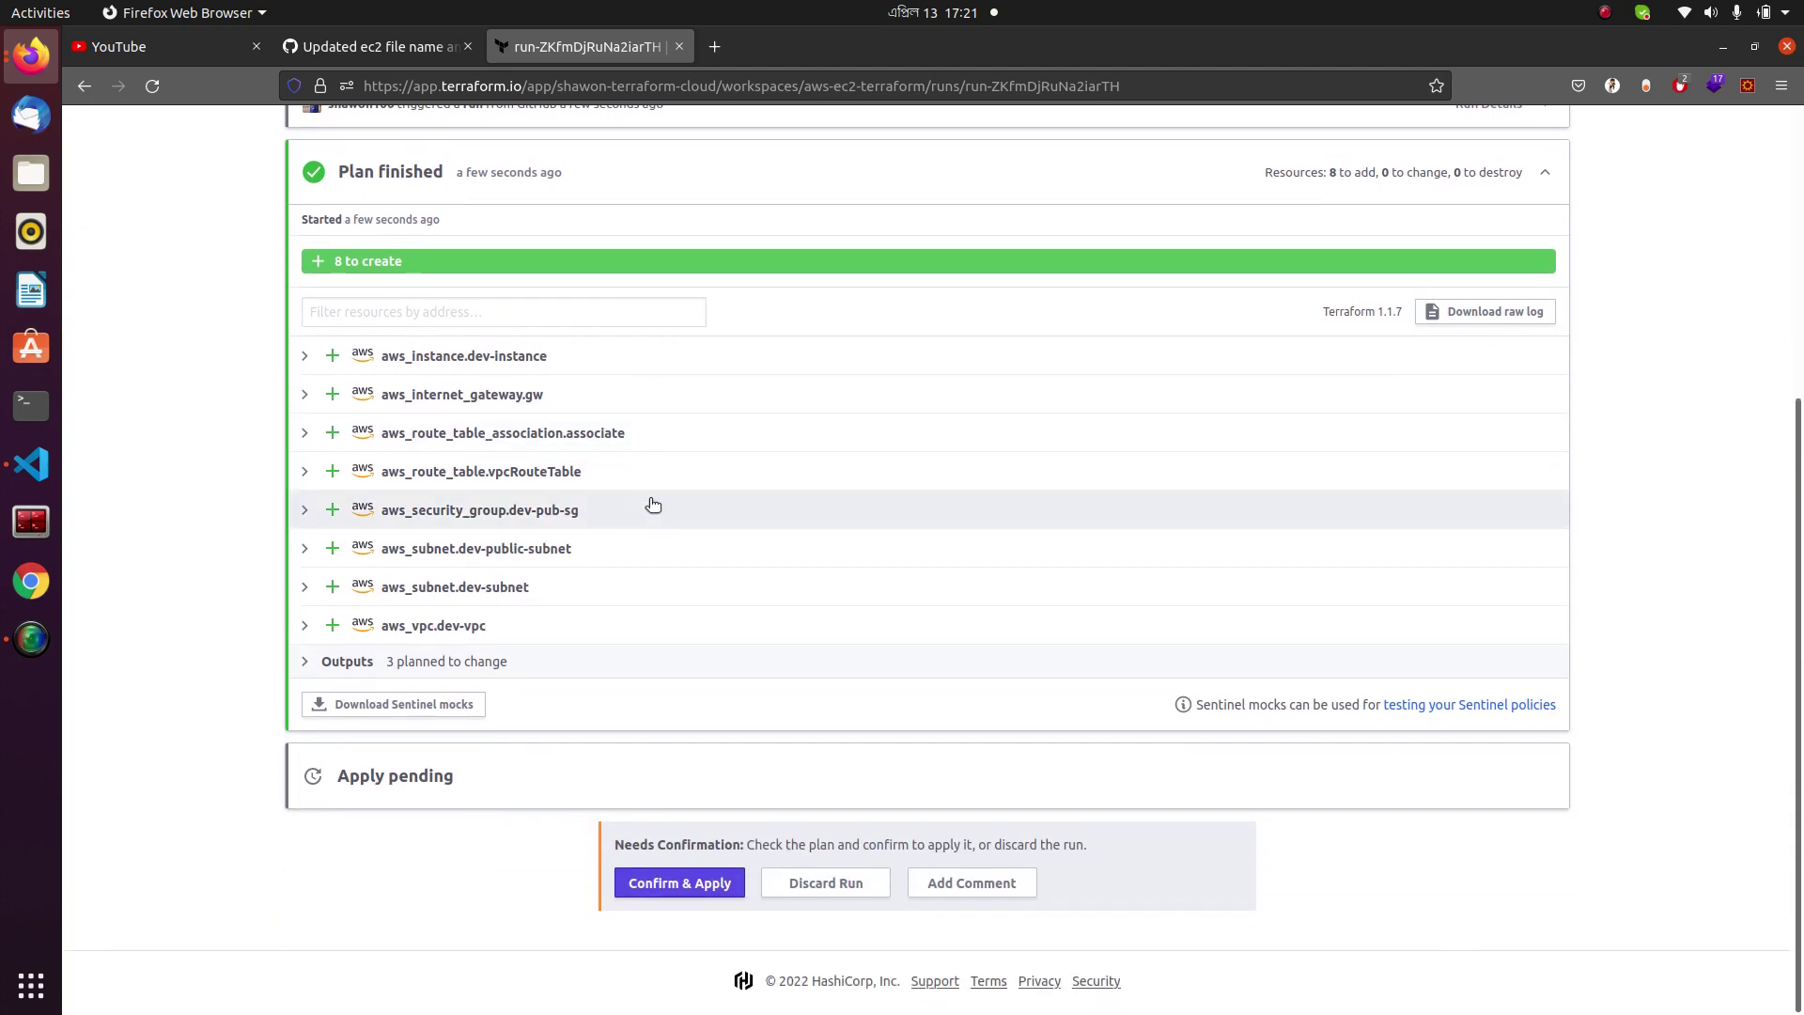
{"action": "scroll", "coordinate": [650, 504], "scroll_direction": "up", "scroll_amount": 5}
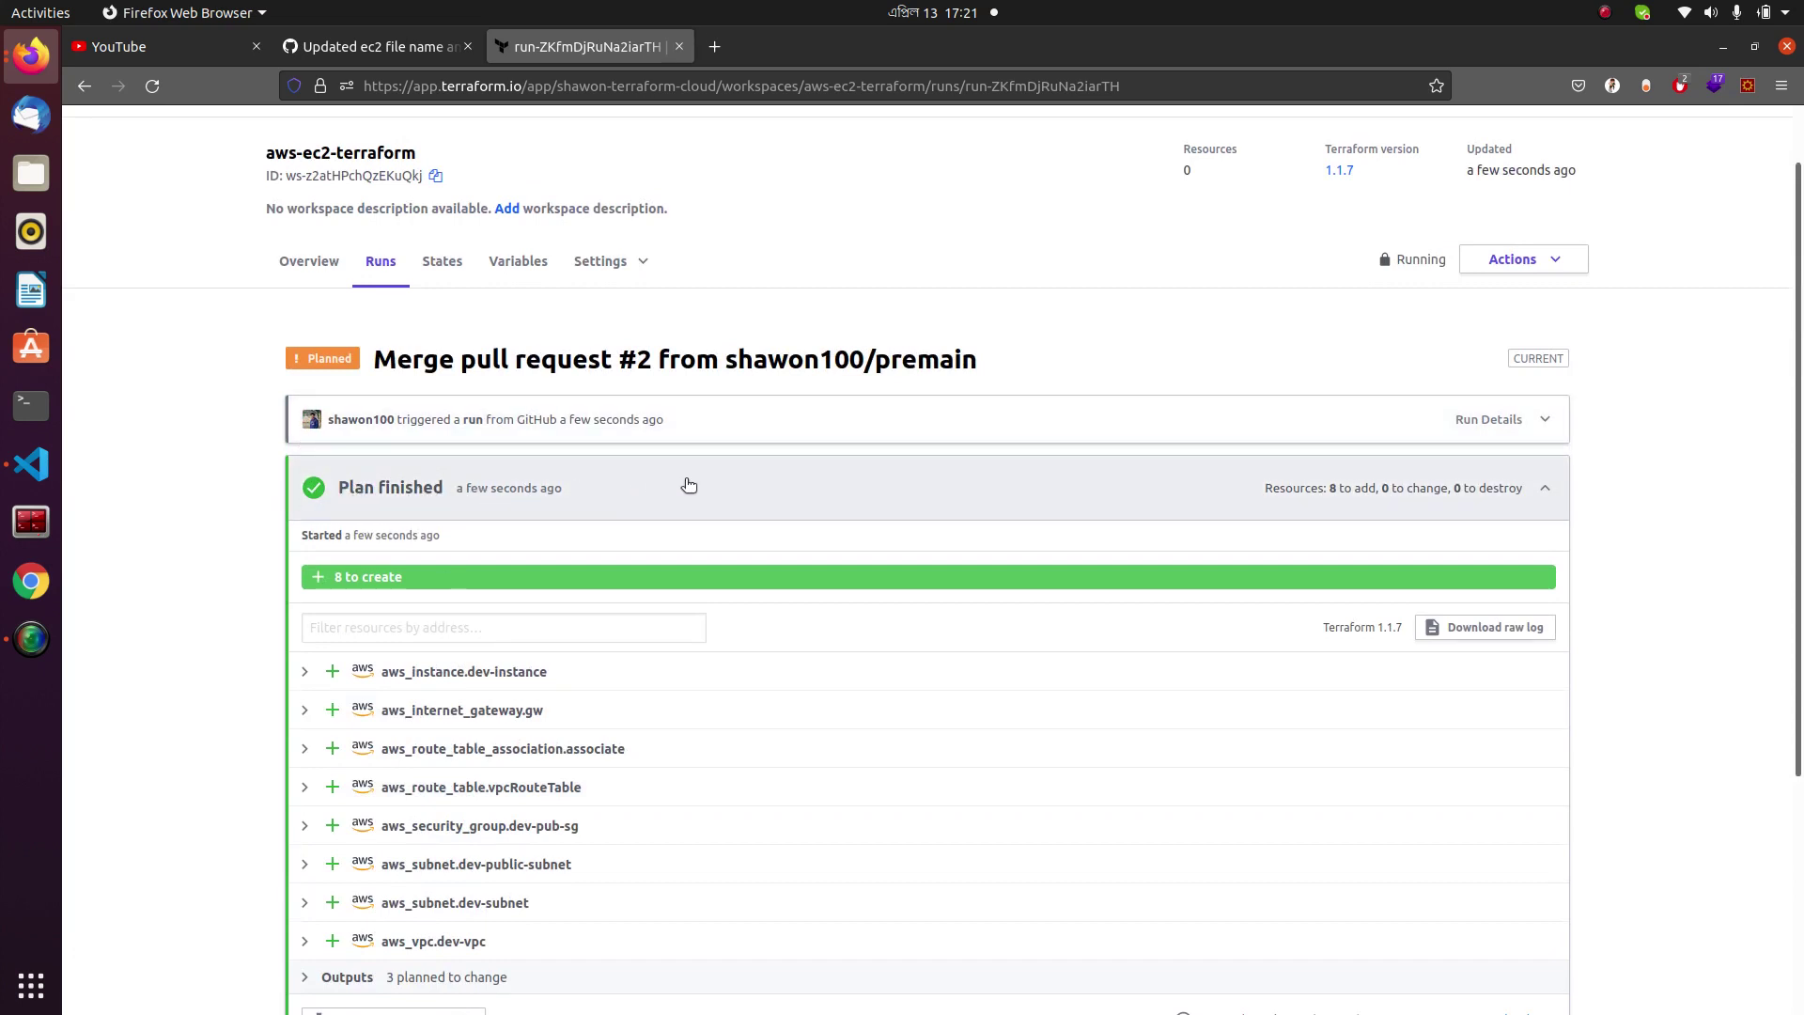
{"action": "scroll", "coordinate": [644, 485], "scroll_direction": "down", "scroll_amount": 3}
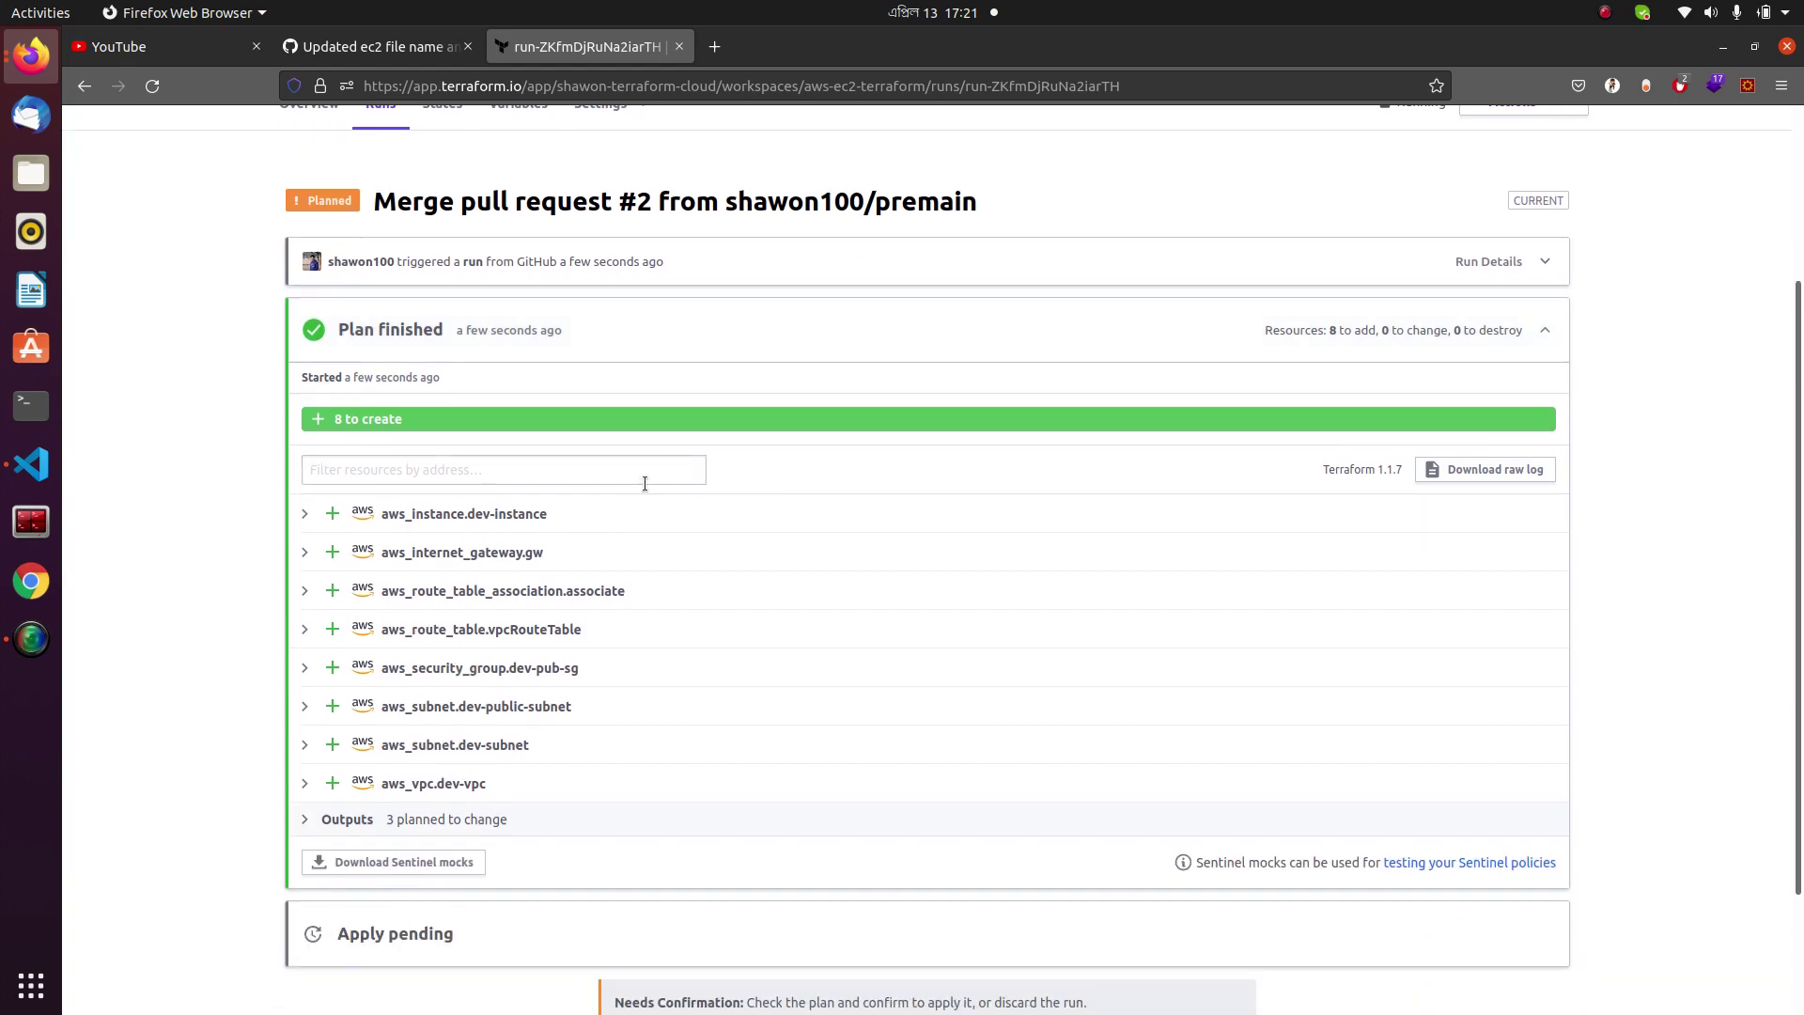
{"action": "scroll", "coordinate": [645, 483], "scroll_direction": "up", "scroll_amount": 3}
{"action": "scroll", "coordinate": [644, 485], "scroll_direction": "down", "scroll_amount": 5}
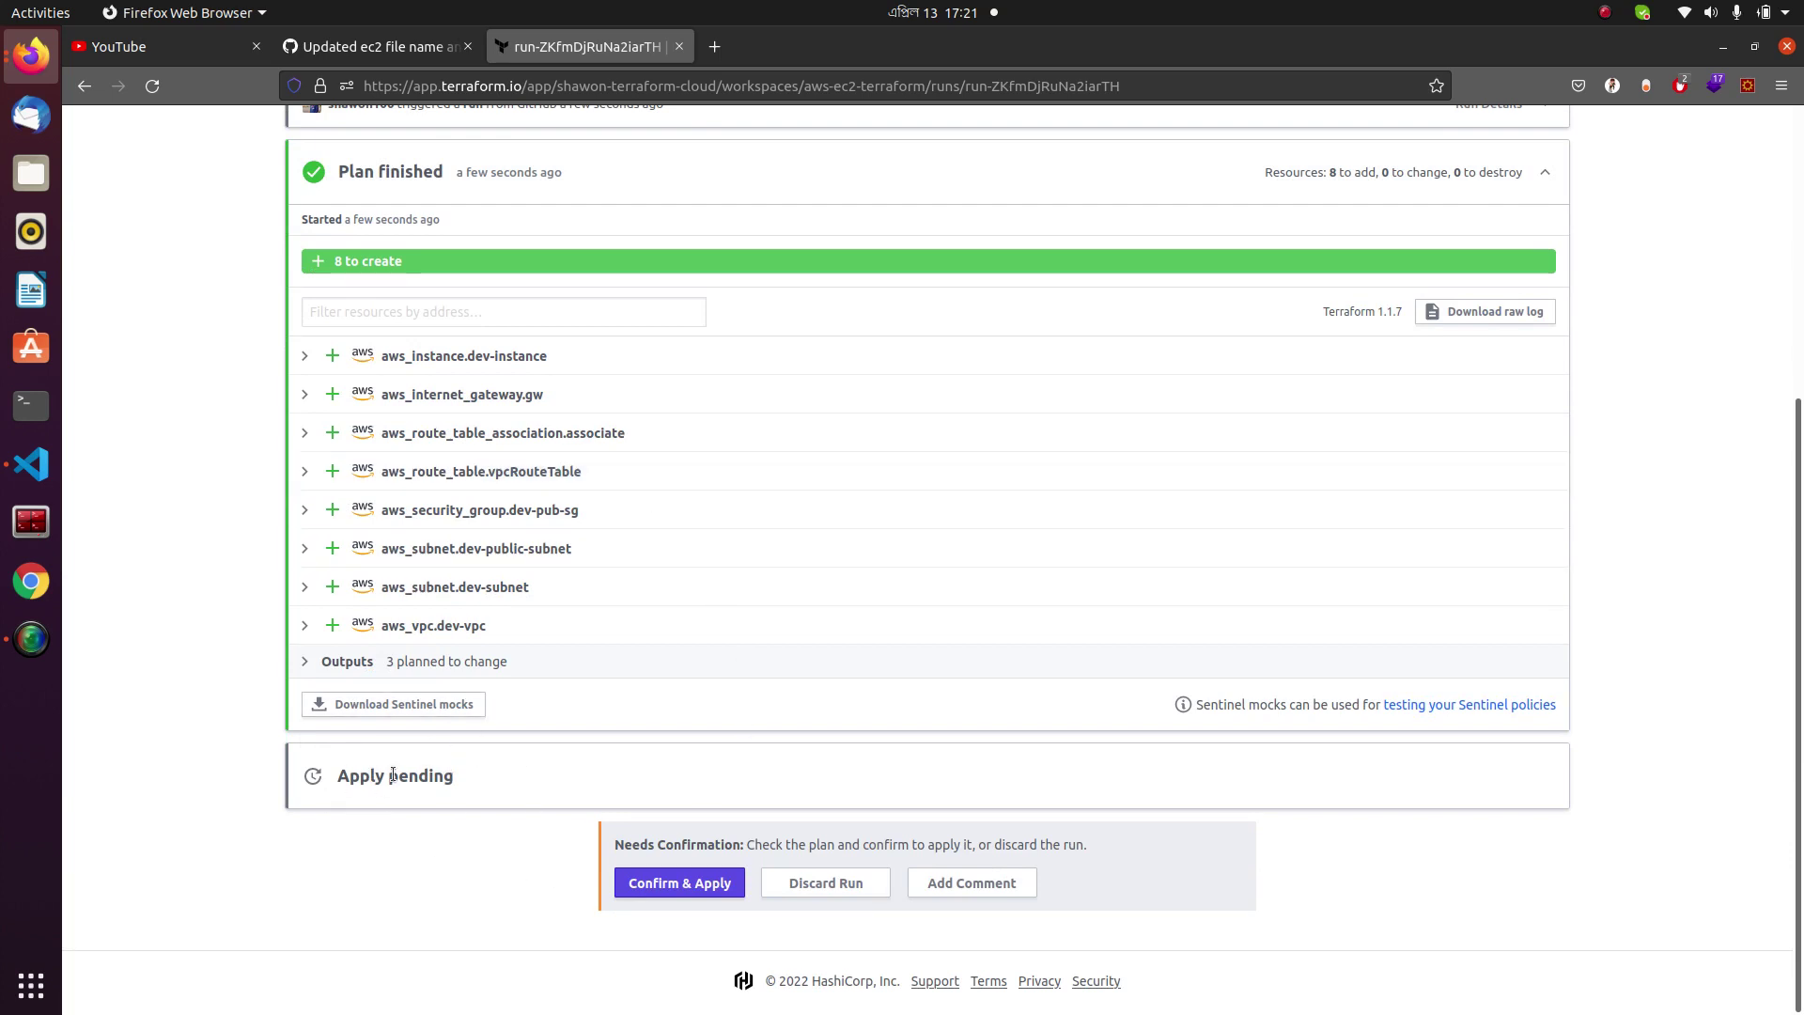
{"action": "left_click", "coordinate": [674, 883]}
{"action": "scroll", "coordinate": [742, 789], "scroll_direction": "down", "scroll_amount": 3}
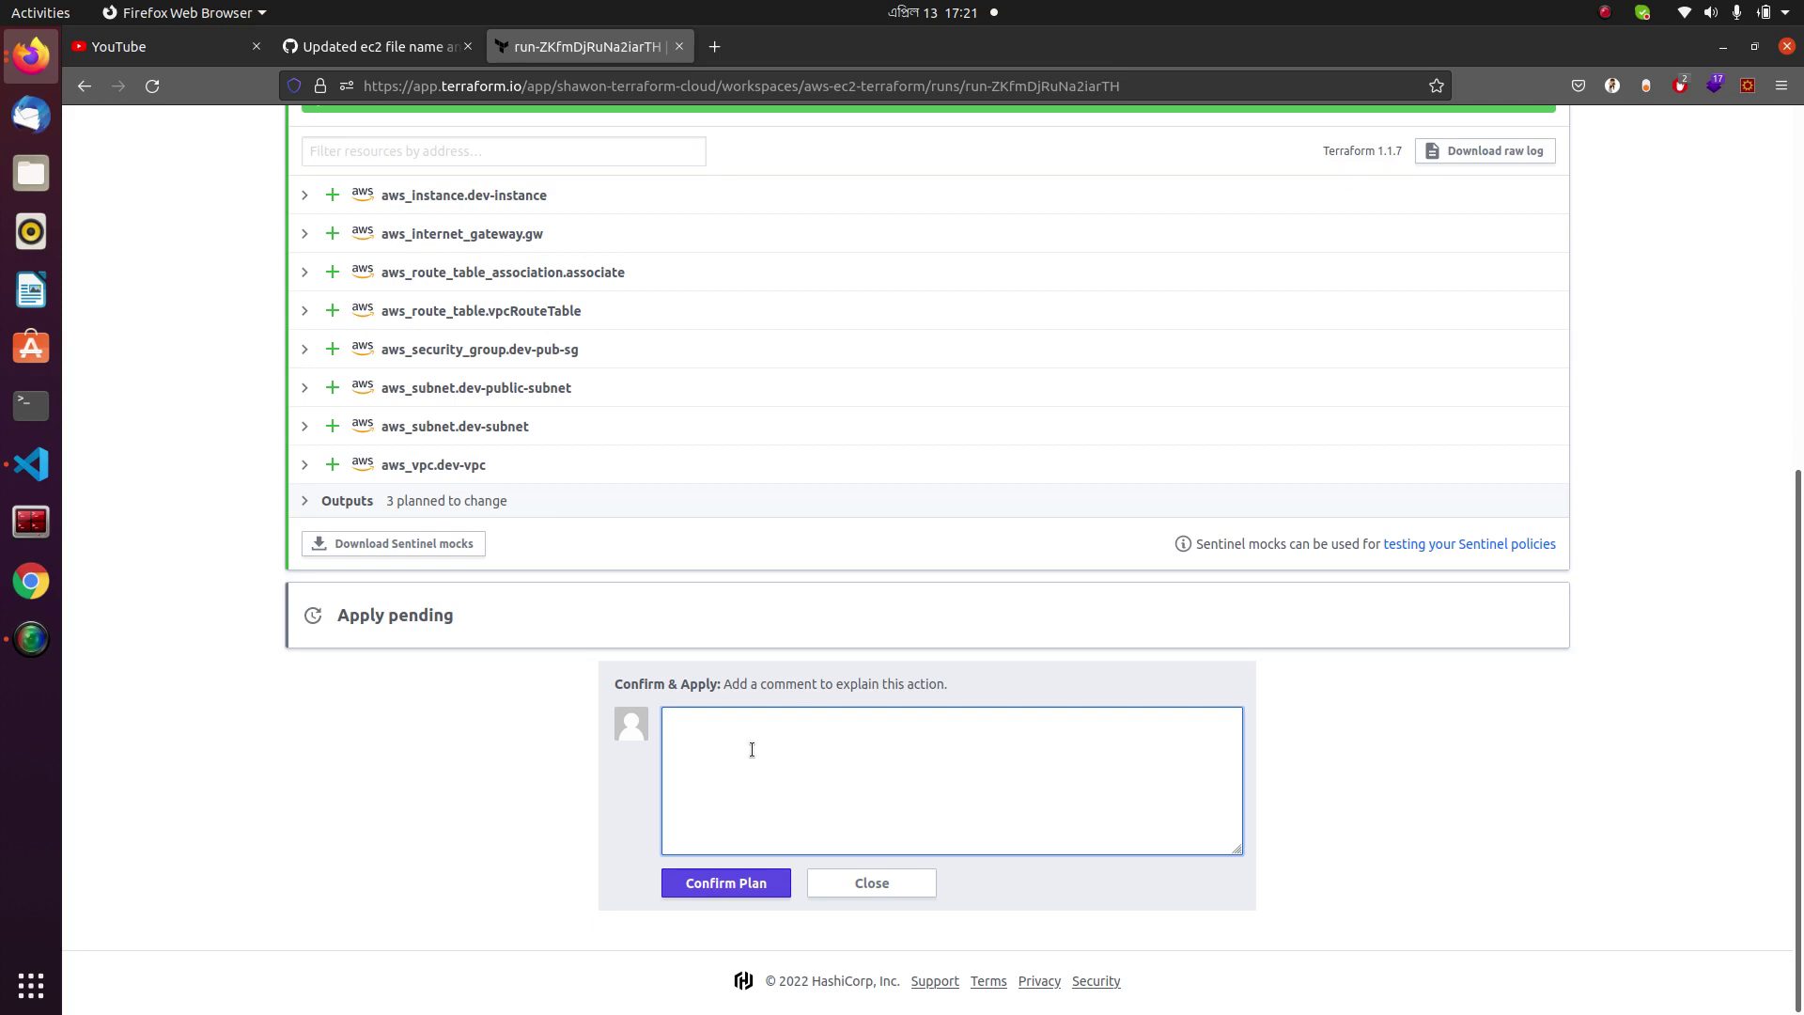
{"action": "right_click", "coordinate": [23, 54]}
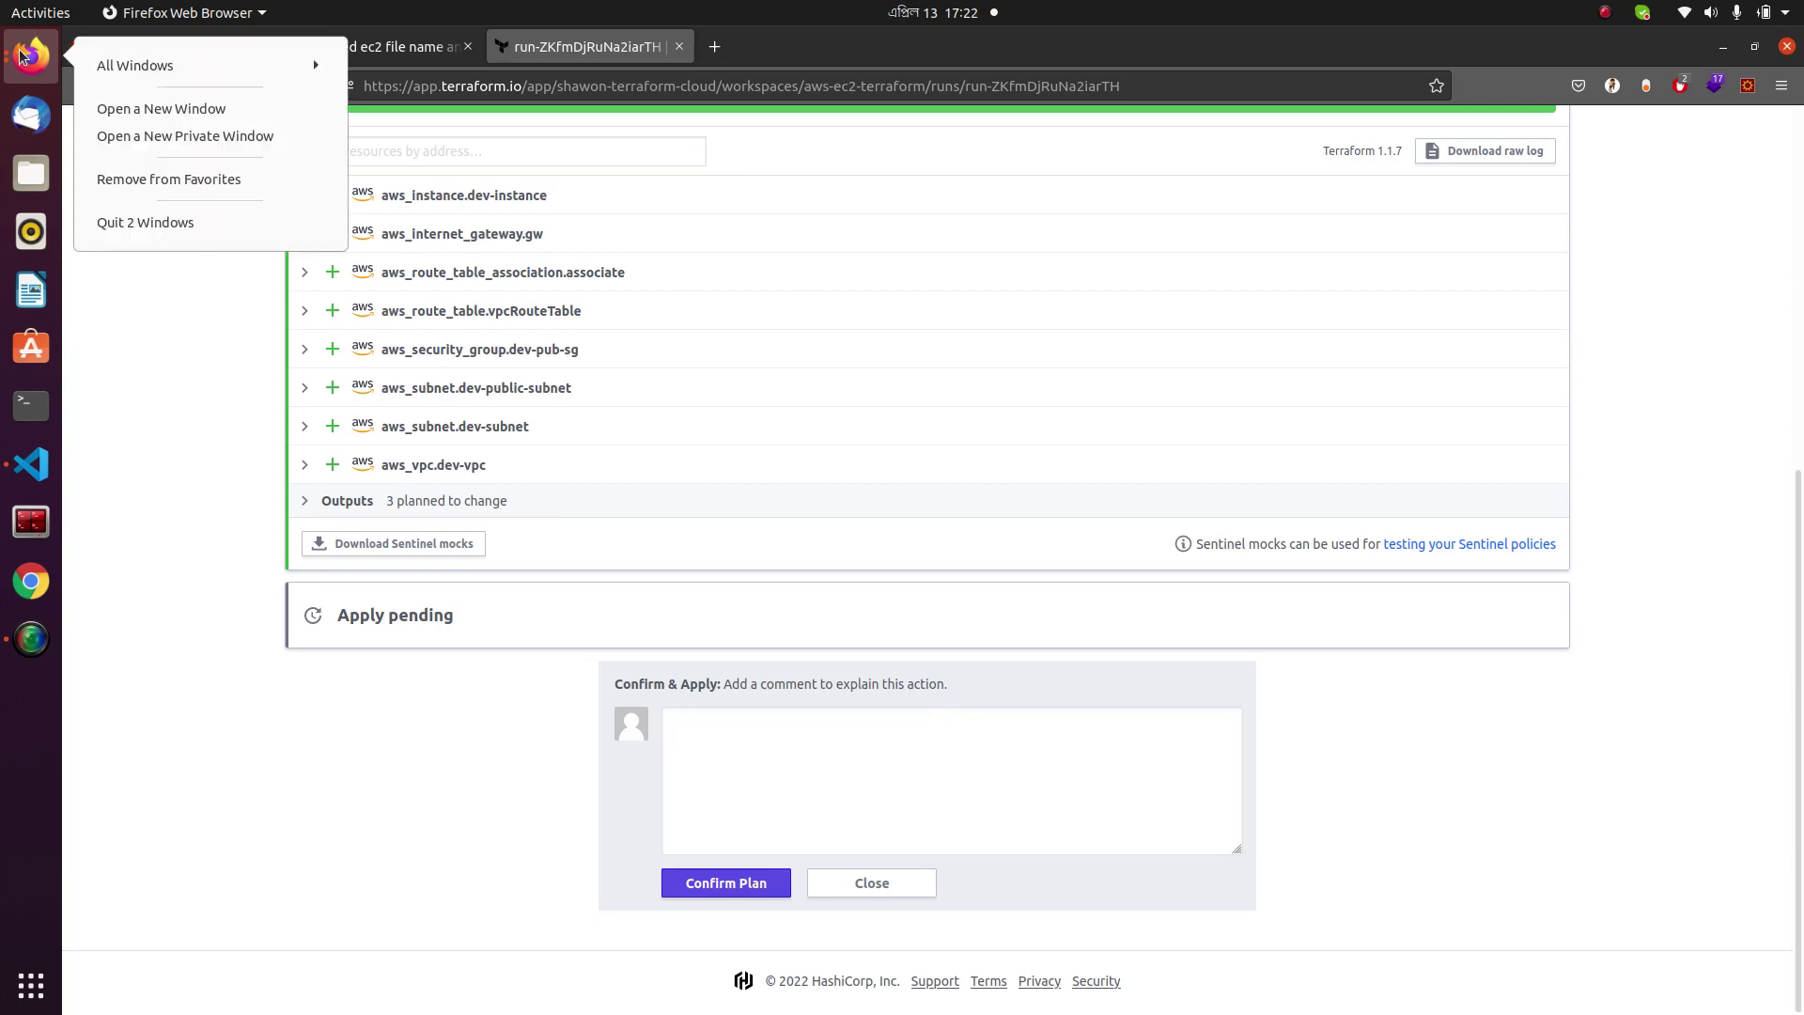
{"action": "left_click", "coordinate": [122, 66]}
{"action": "left_click", "coordinate": [183, 714]}
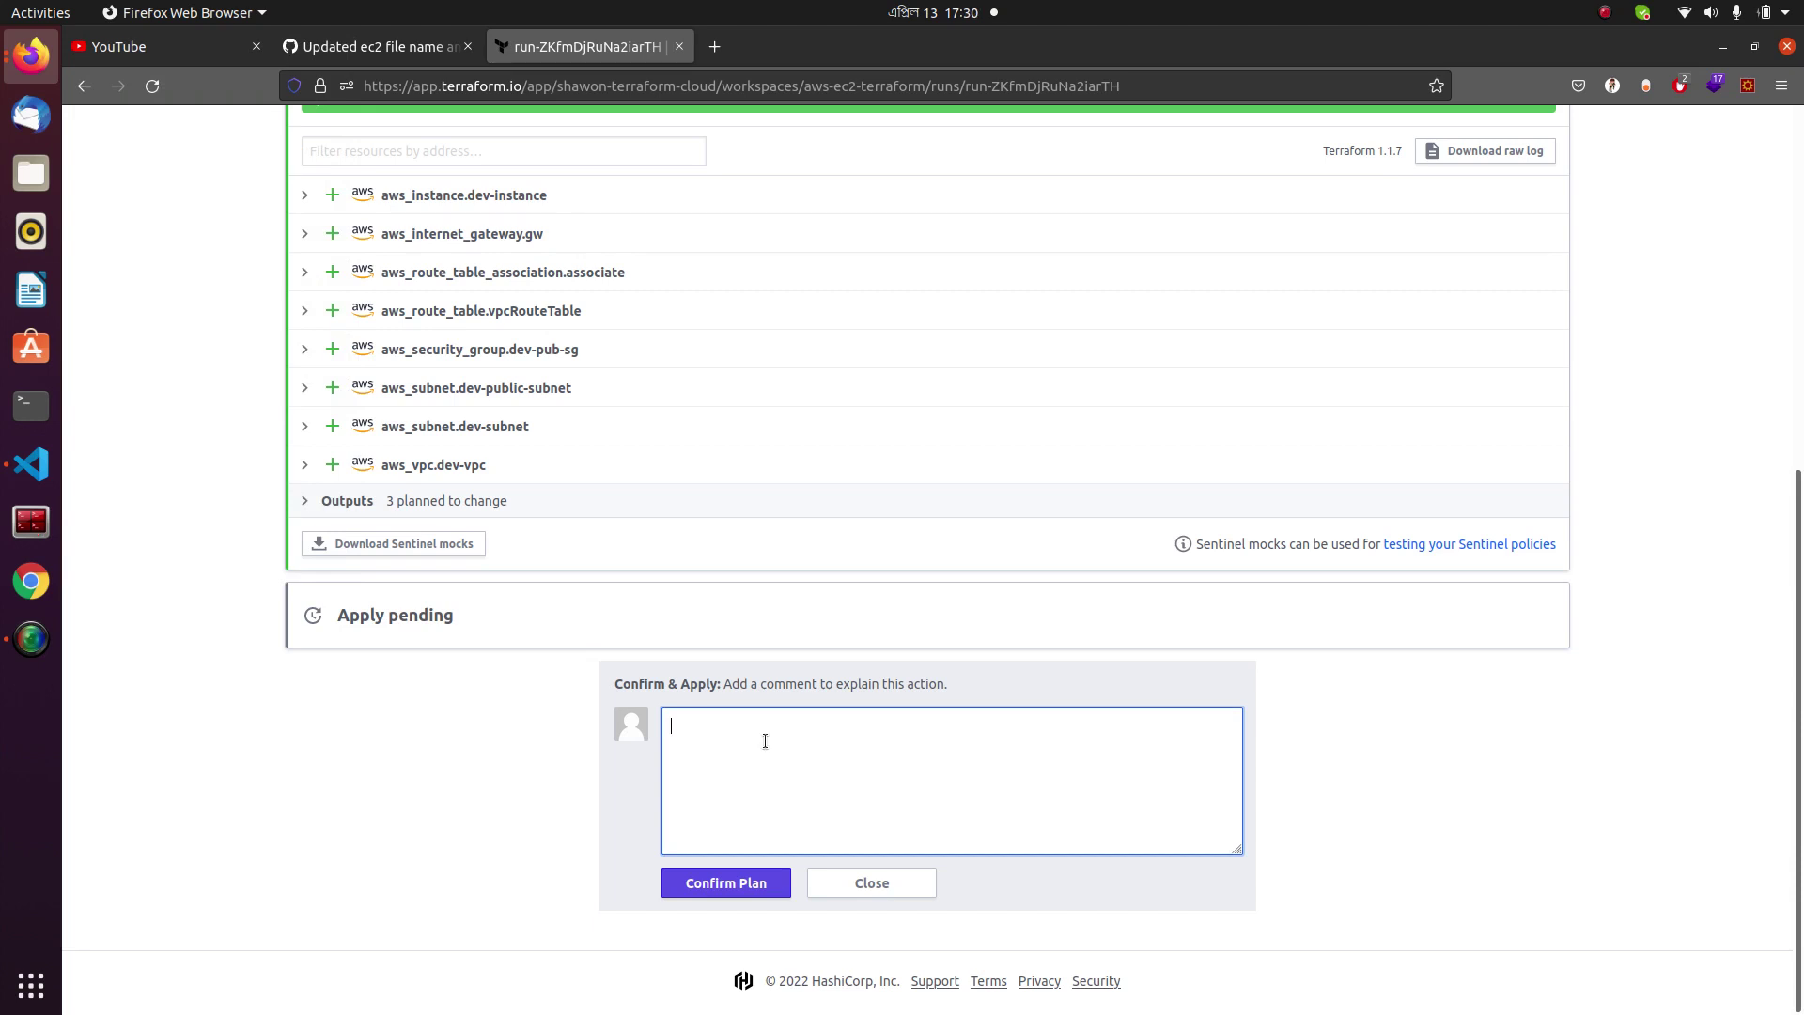
Add the comment "Approved for apply" and confirm the plan.
{"action": "type", "text": "Aprroved for apply"}
{"action": "left_click", "coordinate": [689, 738]}
{"action": "key", "text": "BackSpace"}
{"action": "type", "text": "p"}
{"action": "left_click", "coordinate": [732, 884]}
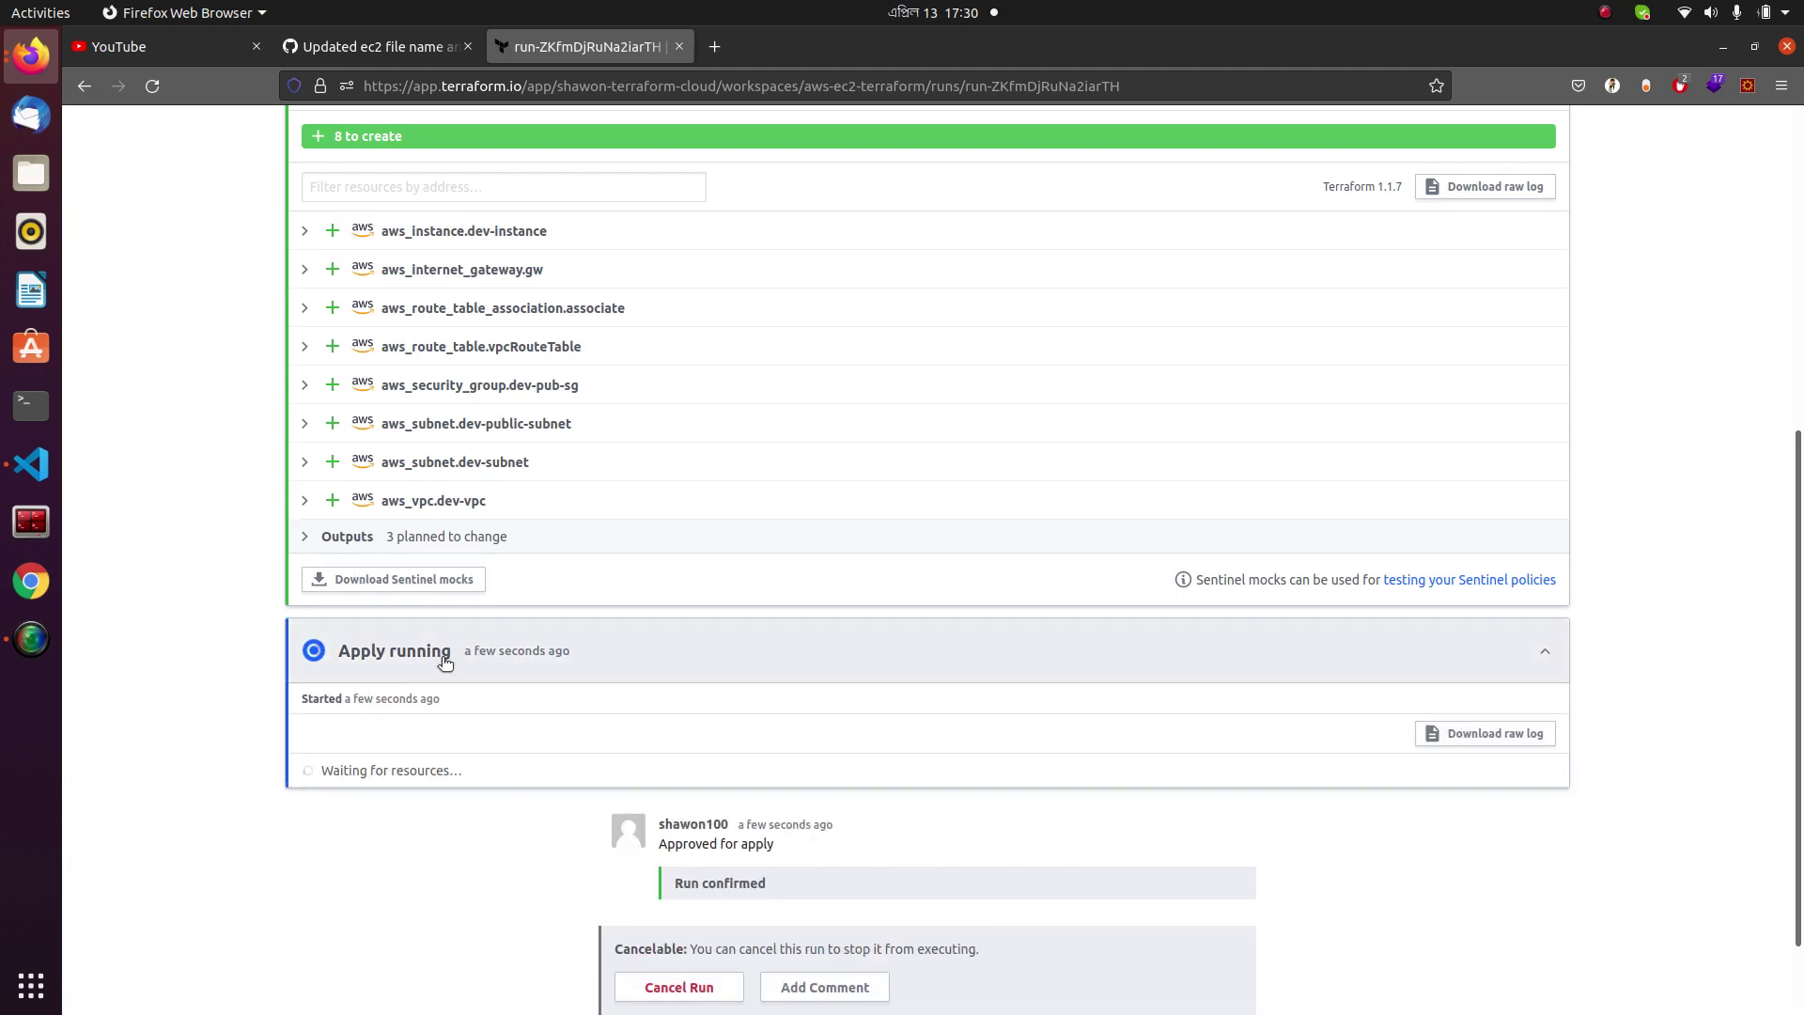
Follow the apply of the merge run and examine its status and the list of created AWS resources.
{"action": "left_click", "coordinate": [602, 651]}
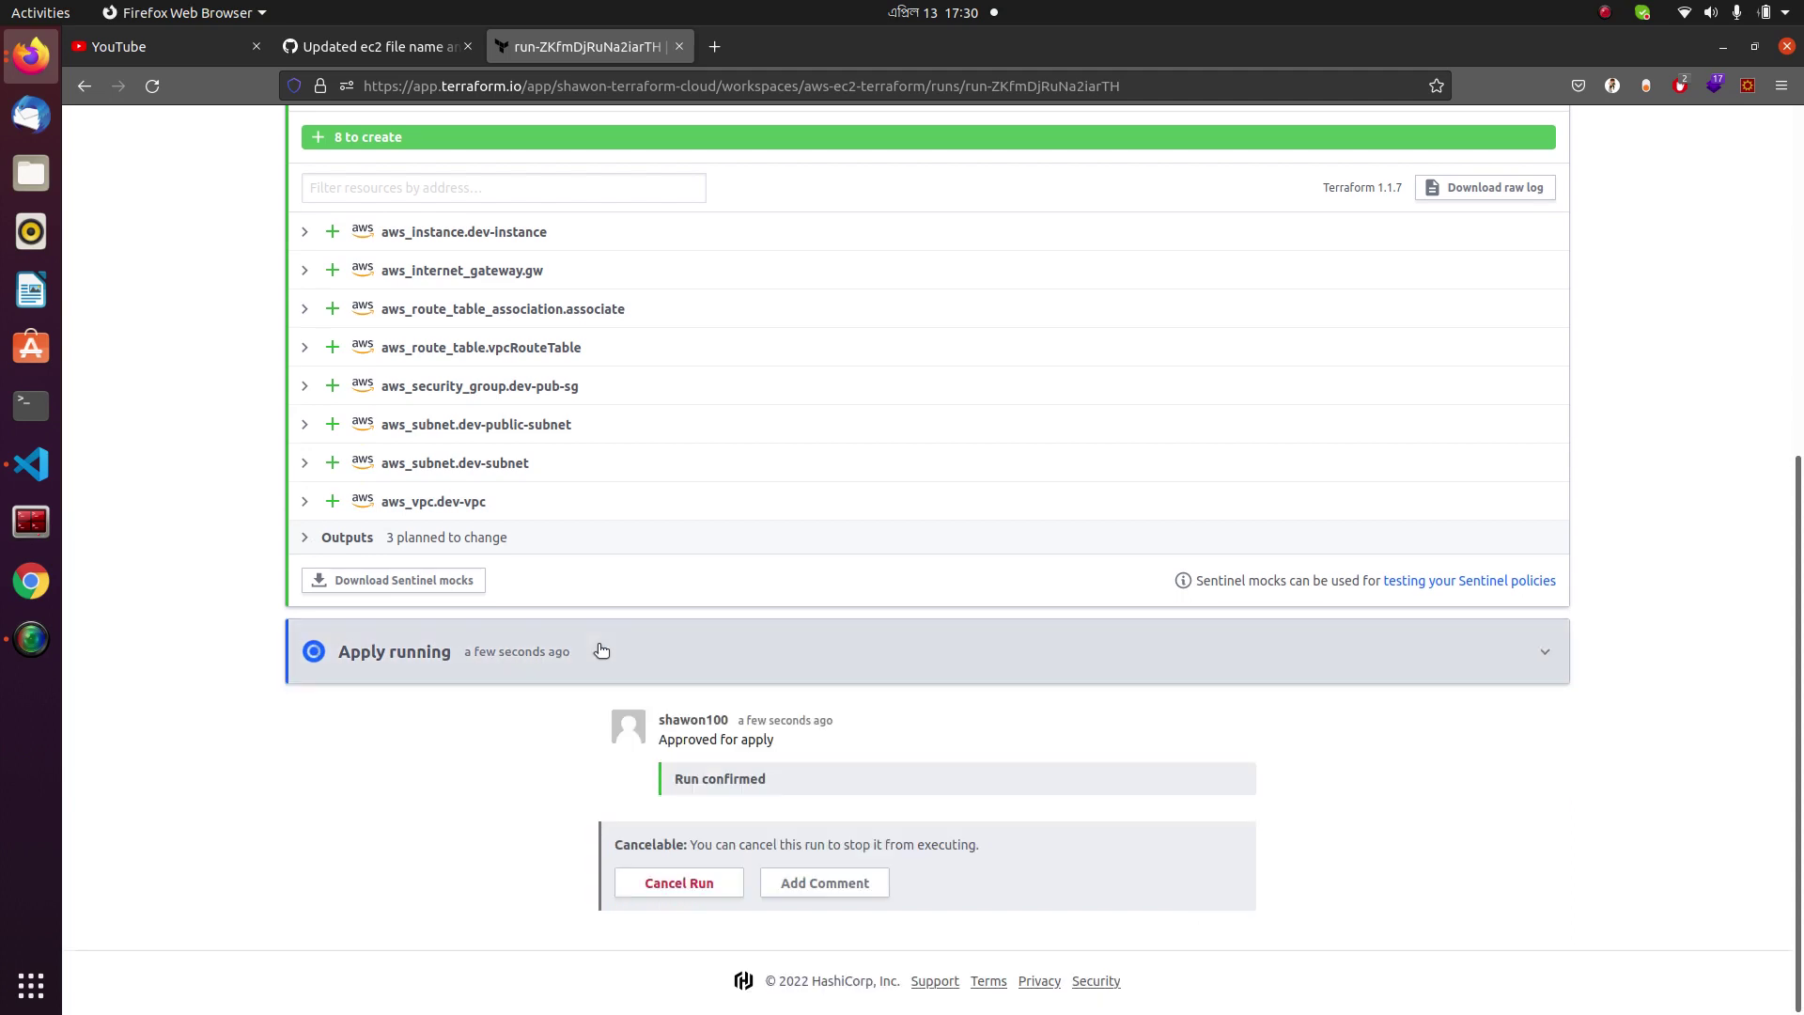
{"action": "left_click", "coordinate": [601, 651]}
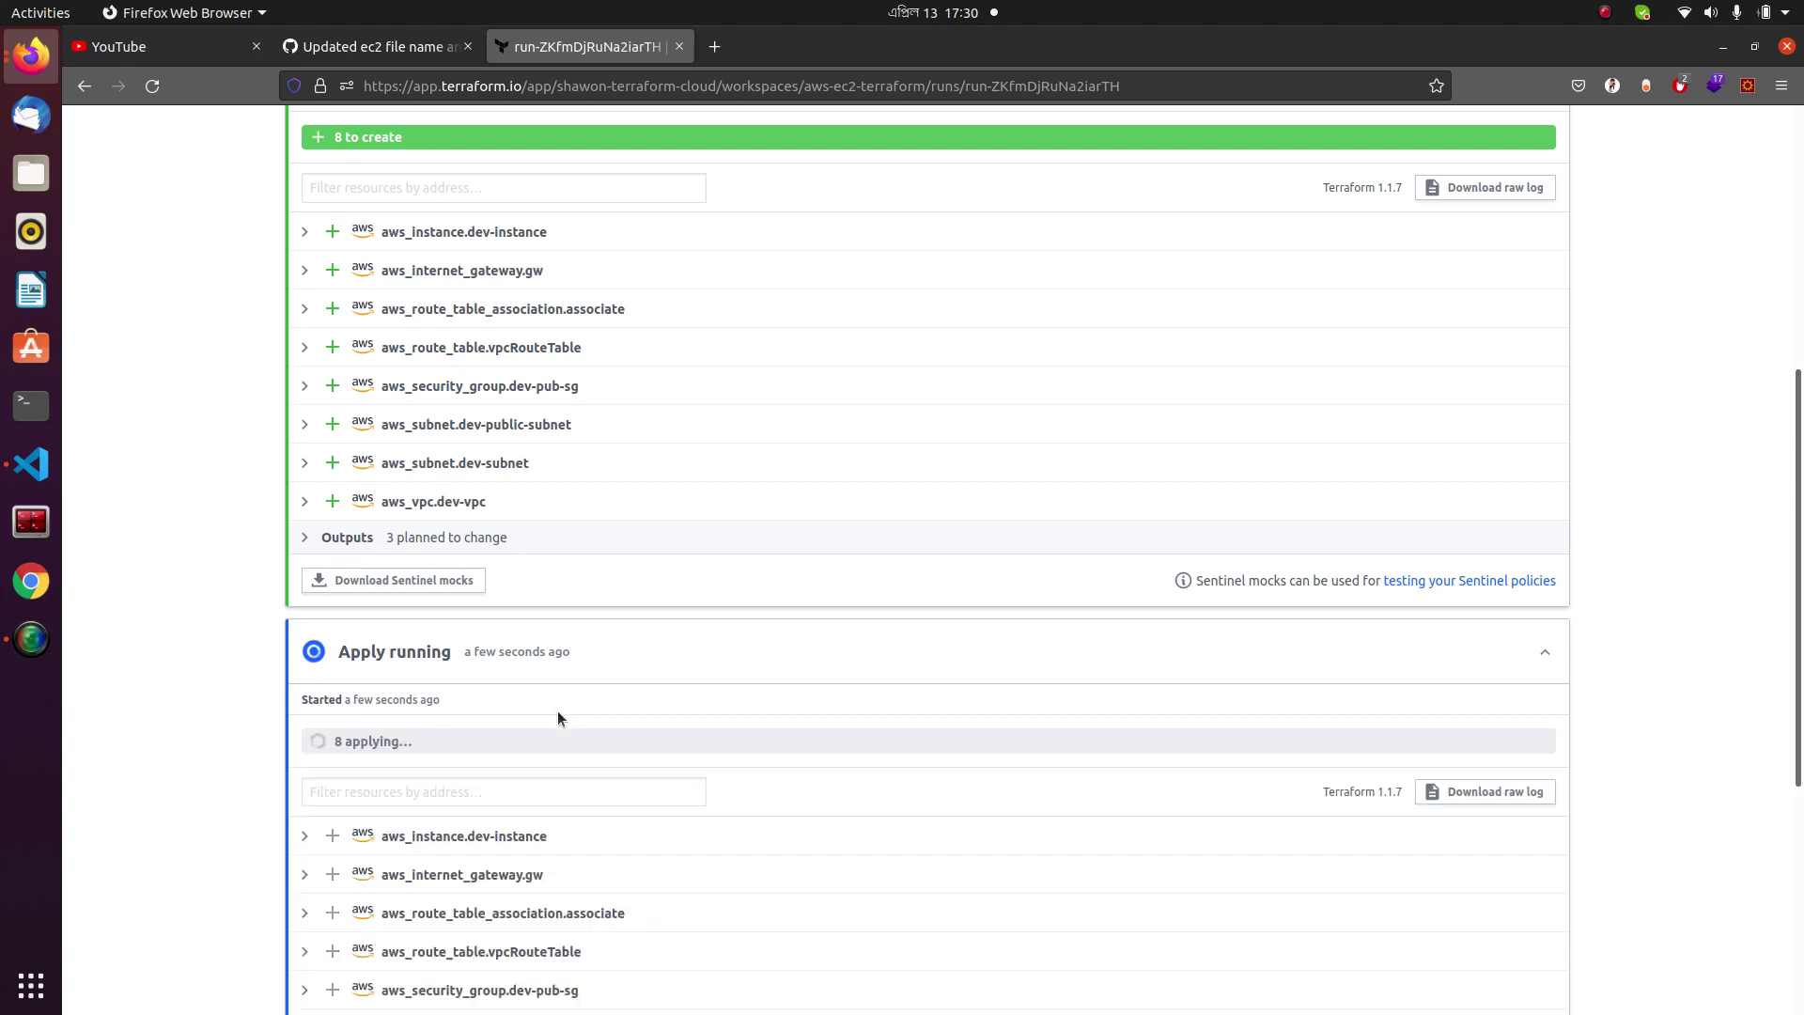
{"action": "scroll", "coordinate": [601, 706], "scroll_direction": "down", "scroll_amount": 3}
{"action": "scroll", "coordinate": [609, 702], "scroll_direction": "down", "scroll_amount": 2}
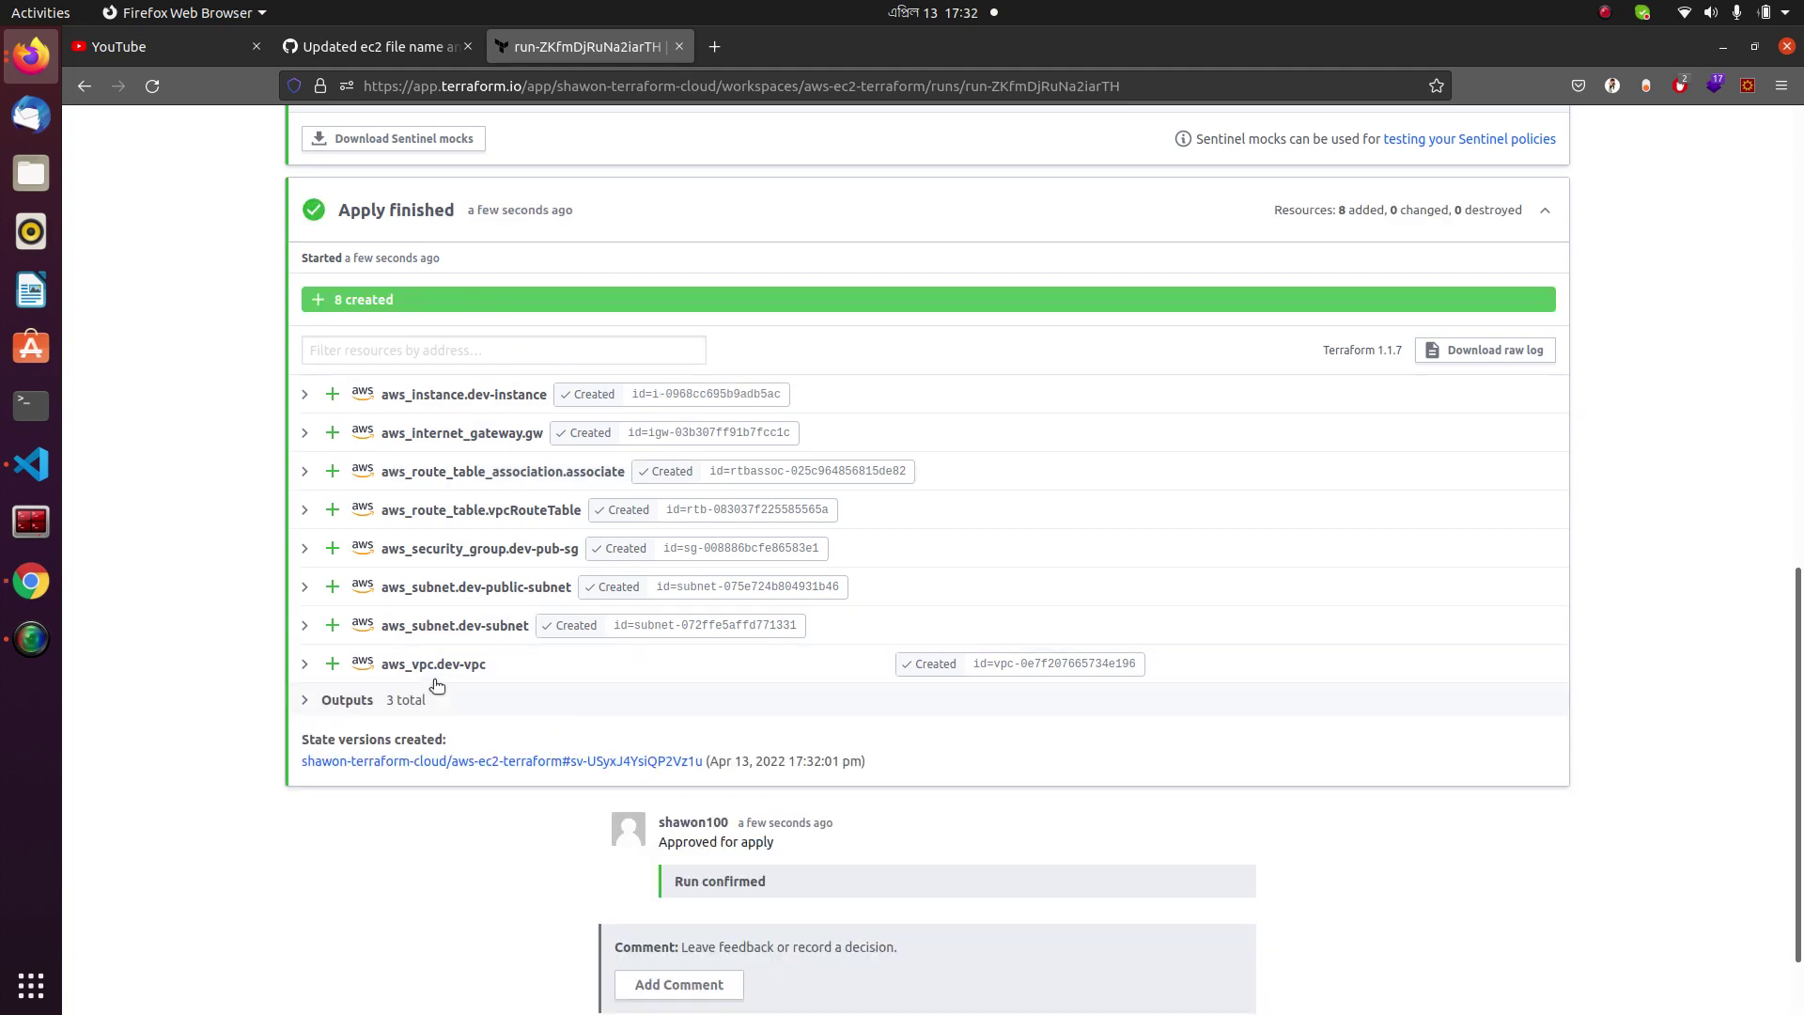
{"action": "scroll", "coordinate": [547, 709], "scroll_direction": "up", "scroll_amount": 4}
{"action": "scroll", "coordinate": [547, 709], "scroll_direction": "up", "scroll_amount": 4}
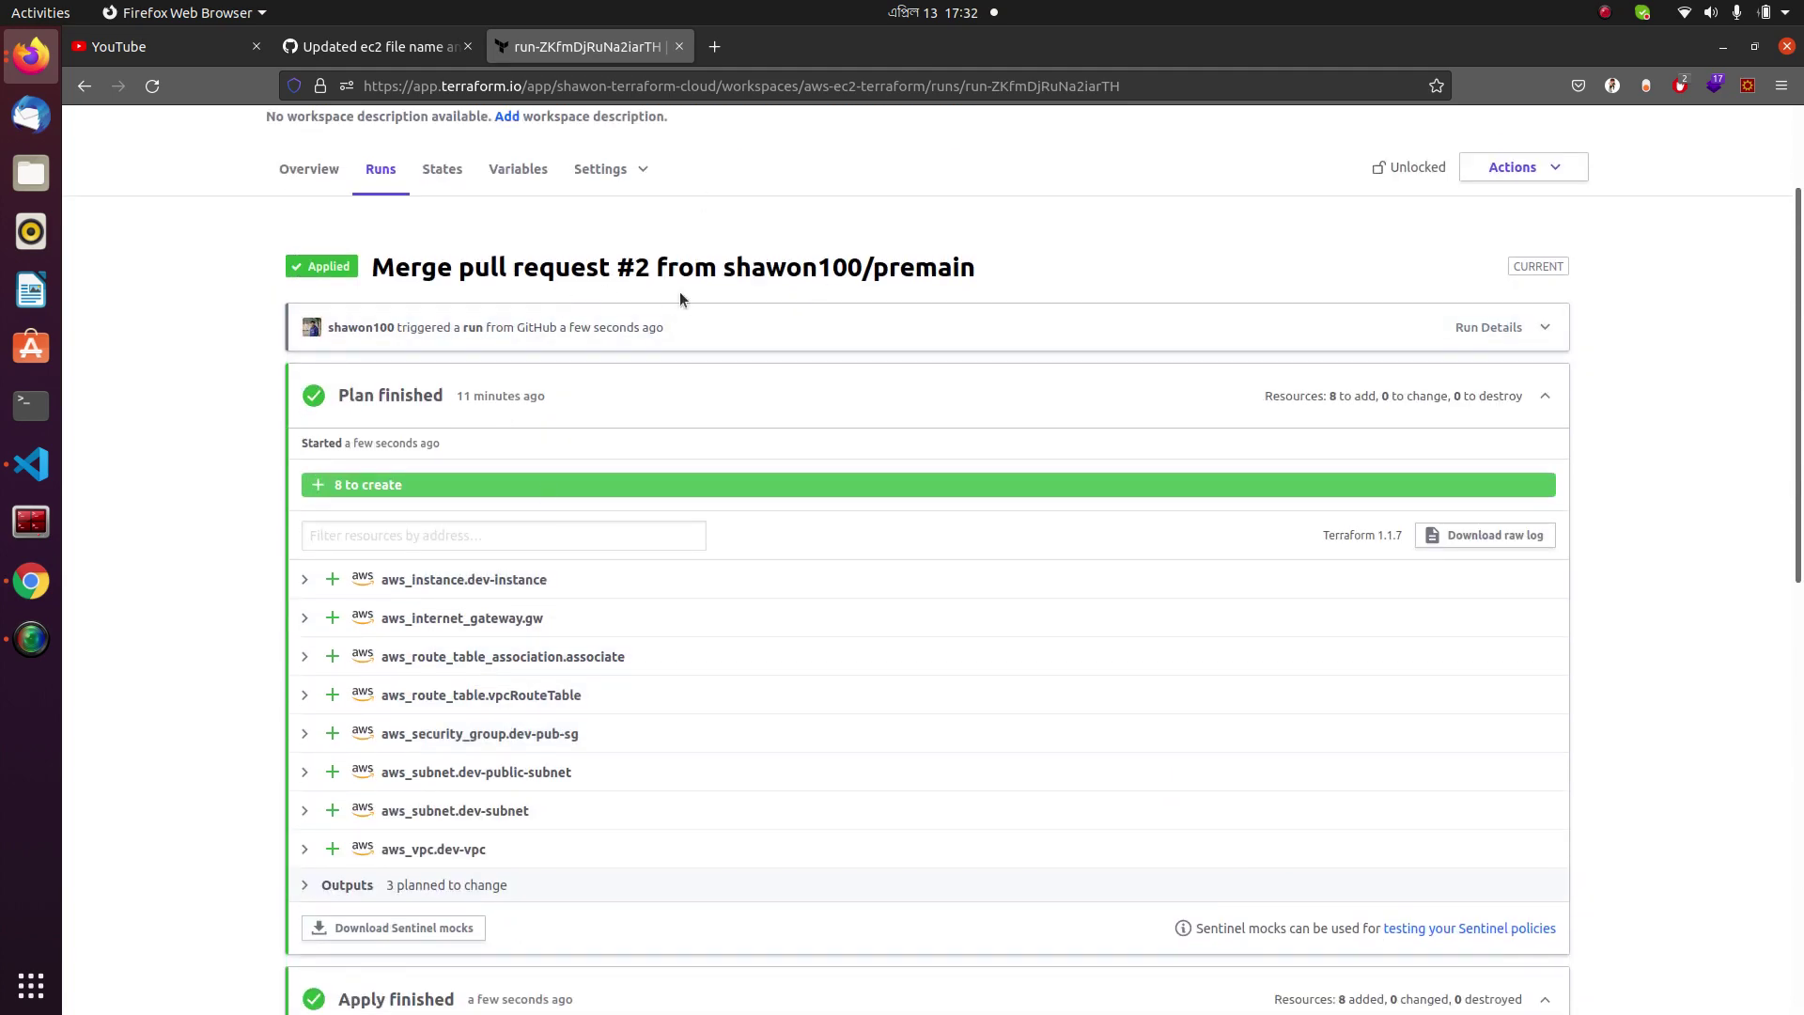
{"action": "left_click_drag", "start_coordinate": [1002, 283], "coordinate": [364, 266]}
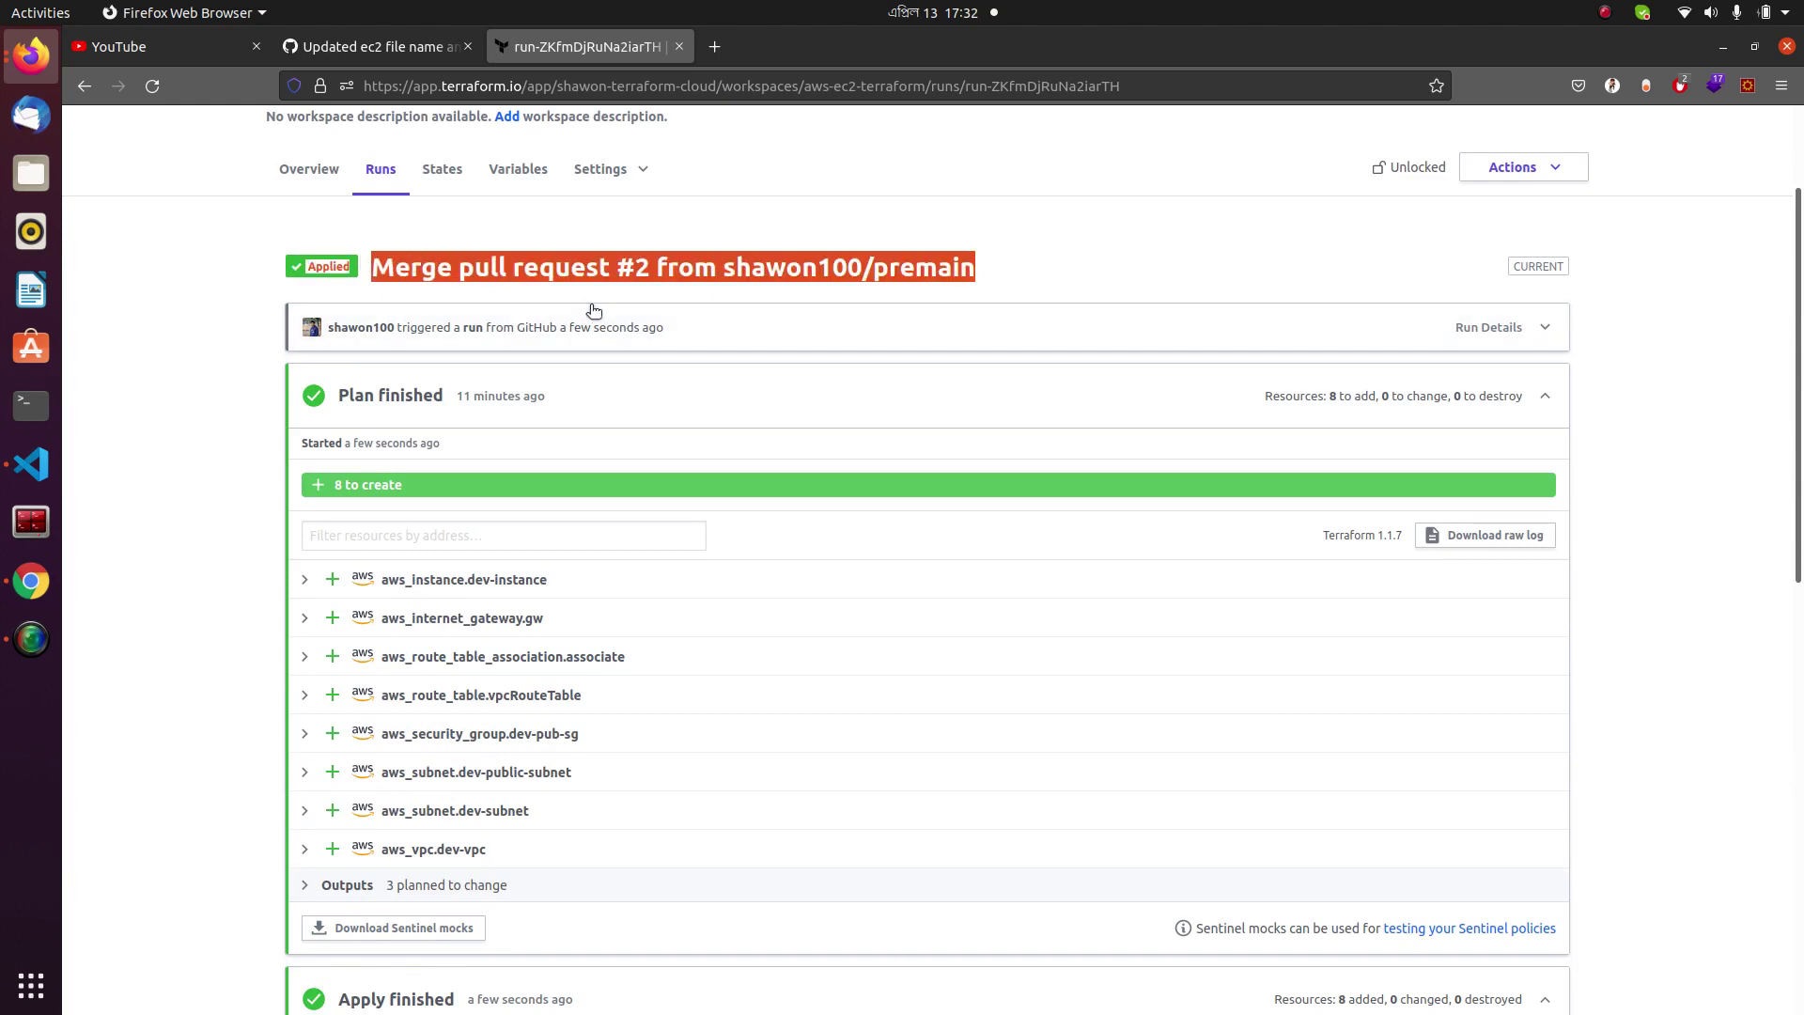
{"action": "scroll", "coordinate": [755, 498], "scroll_direction": "down", "scroll_amount": 3}
{"action": "scroll", "coordinate": [755, 498], "scroll_direction": "down", "scroll_amount": 6}
{"action": "scroll", "coordinate": [503, 488], "scroll_direction": "up", "scroll_amount": 3}
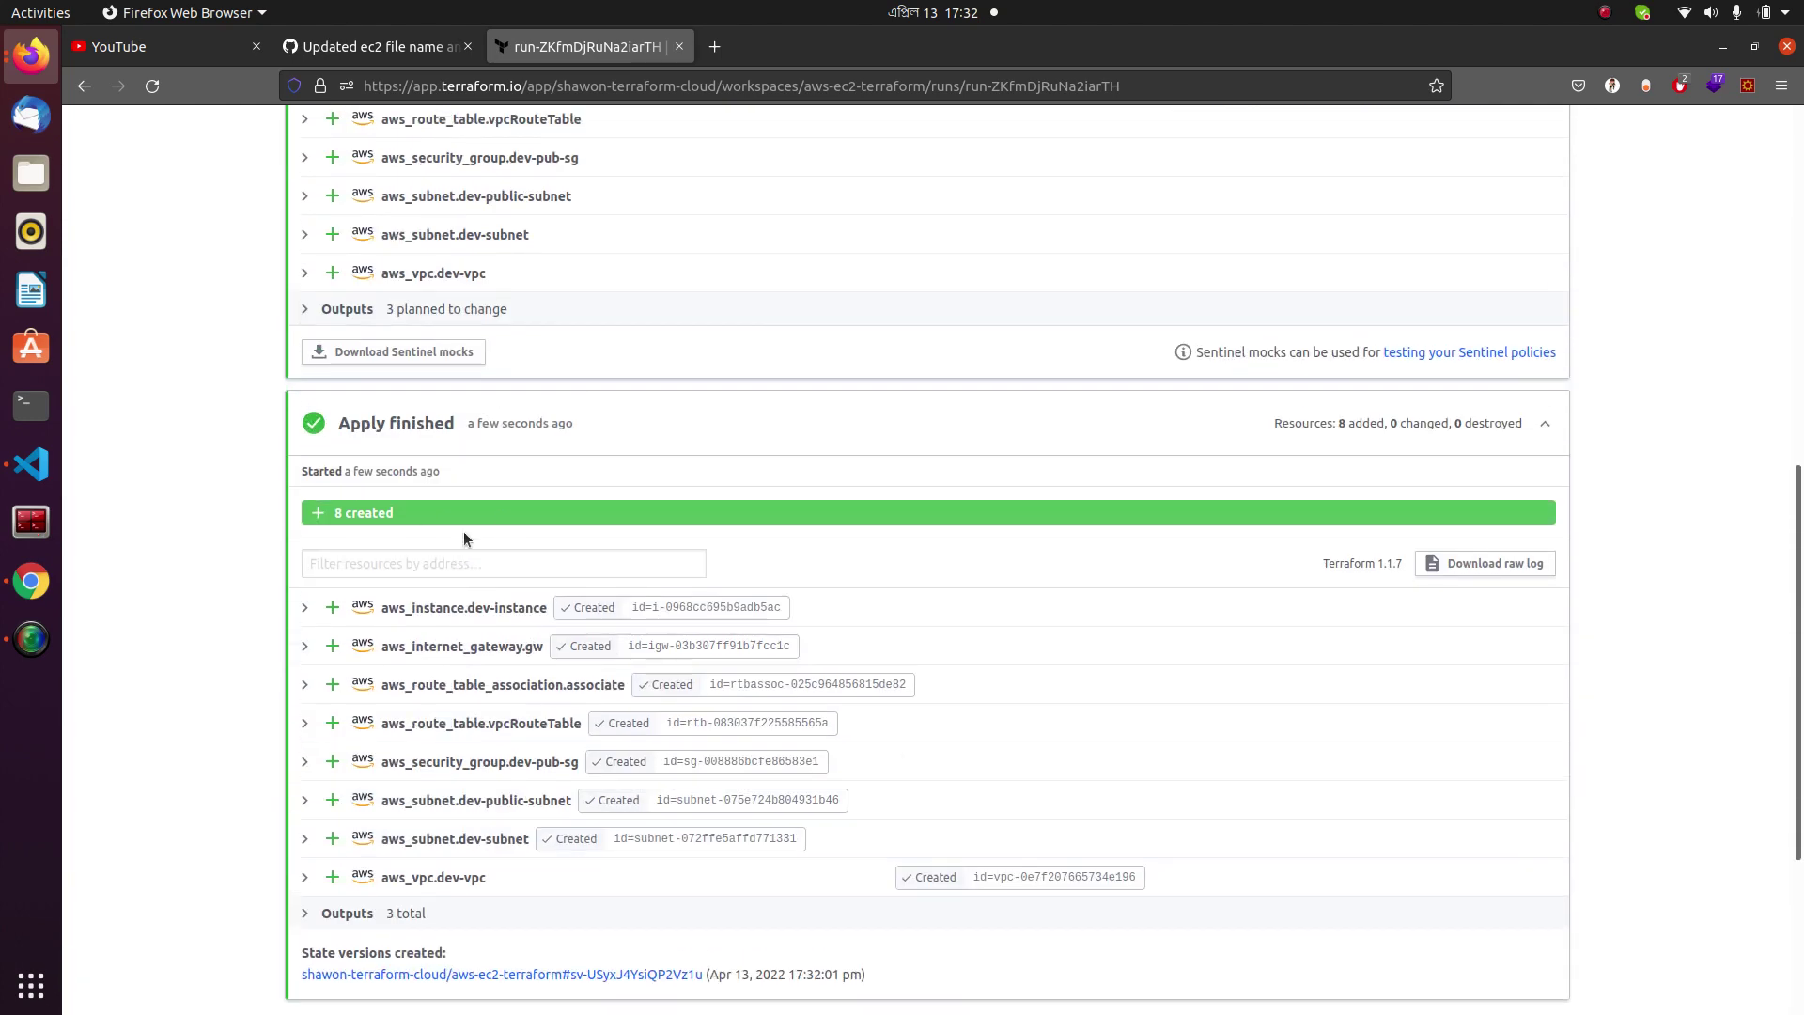
Switch to the AWS console in Chrome, open the EC2 instances list and dismiss the welcome message.
{"action": "left_click", "coordinate": [31, 580]}
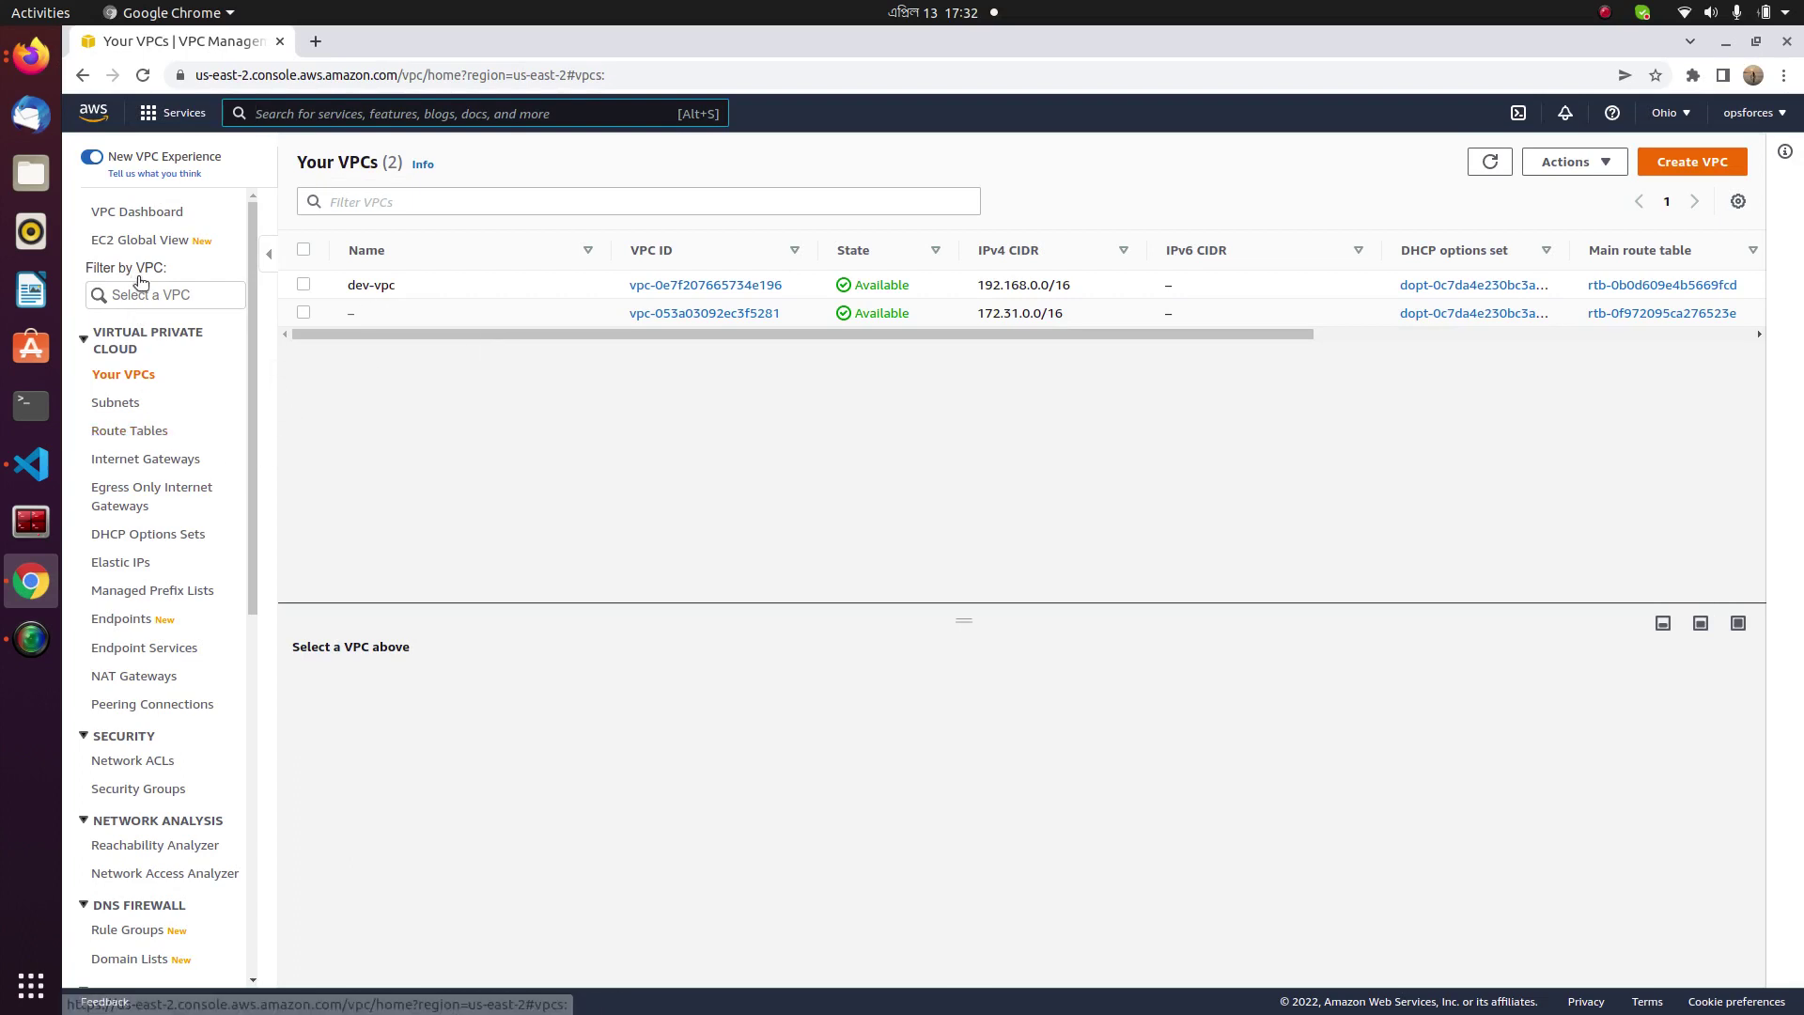
{"action": "left_click", "coordinate": [141, 243]}
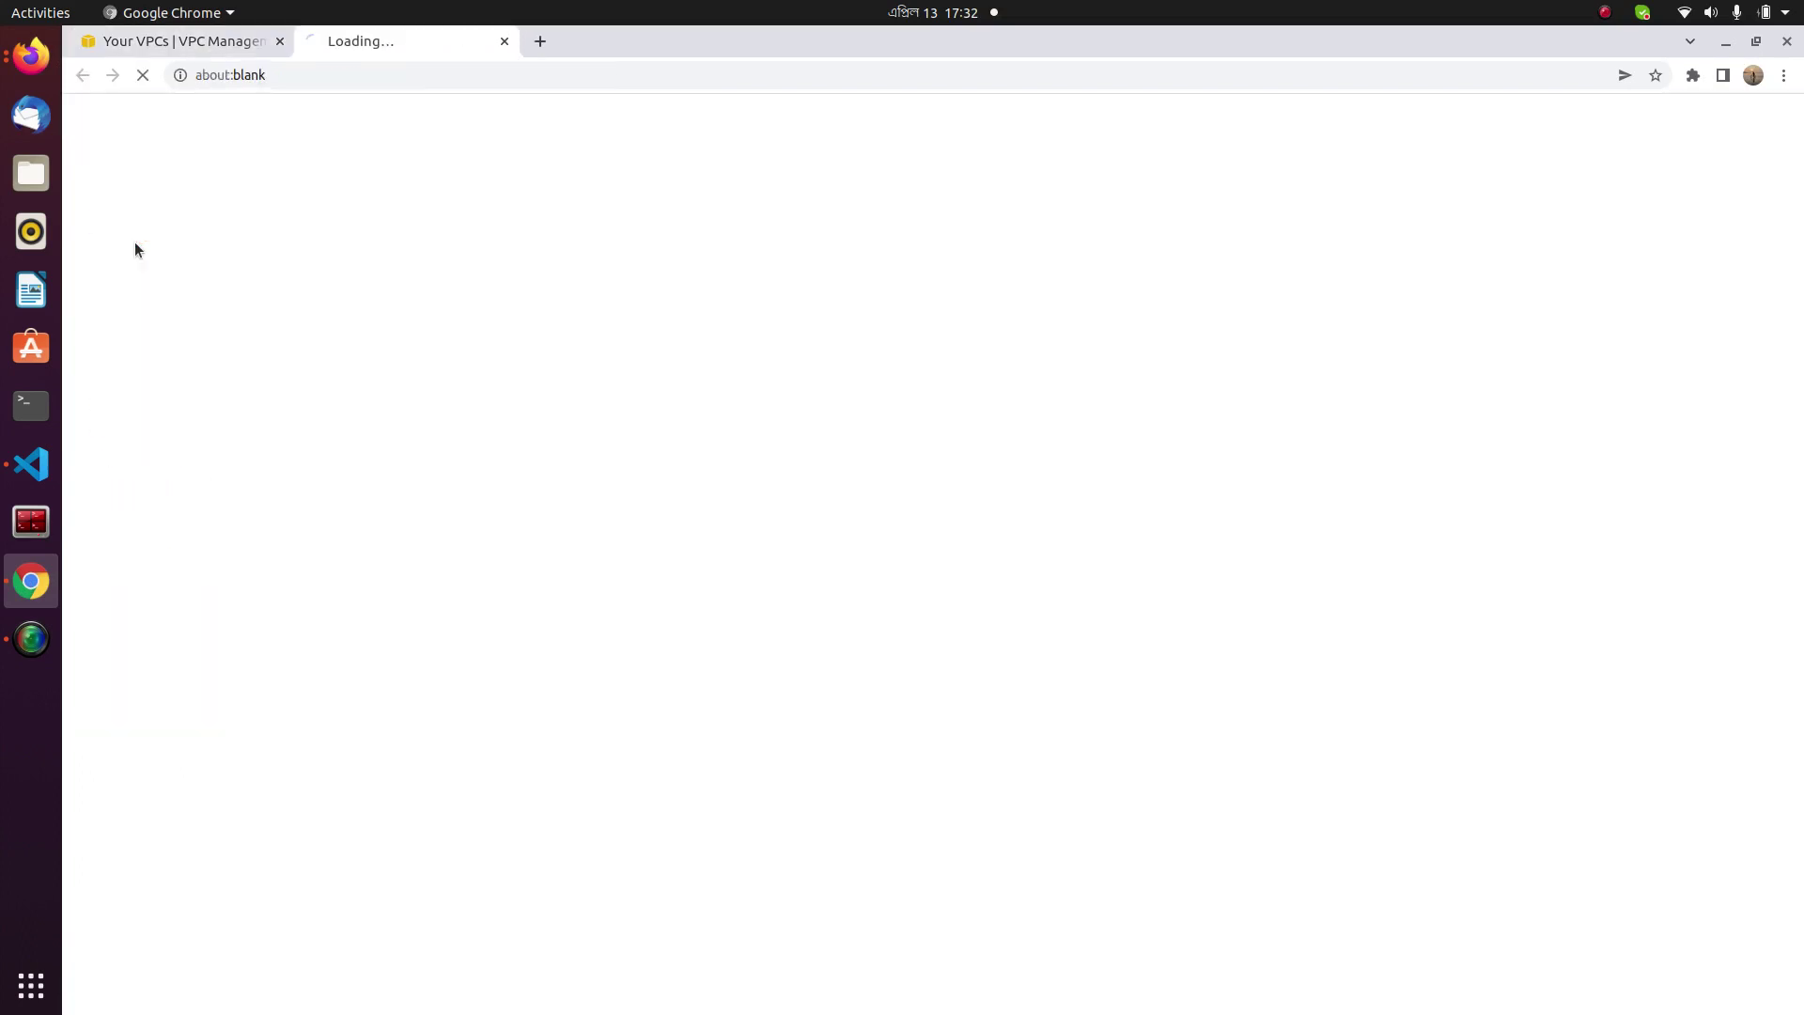
{"action": "left_click", "coordinate": [505, 40]}
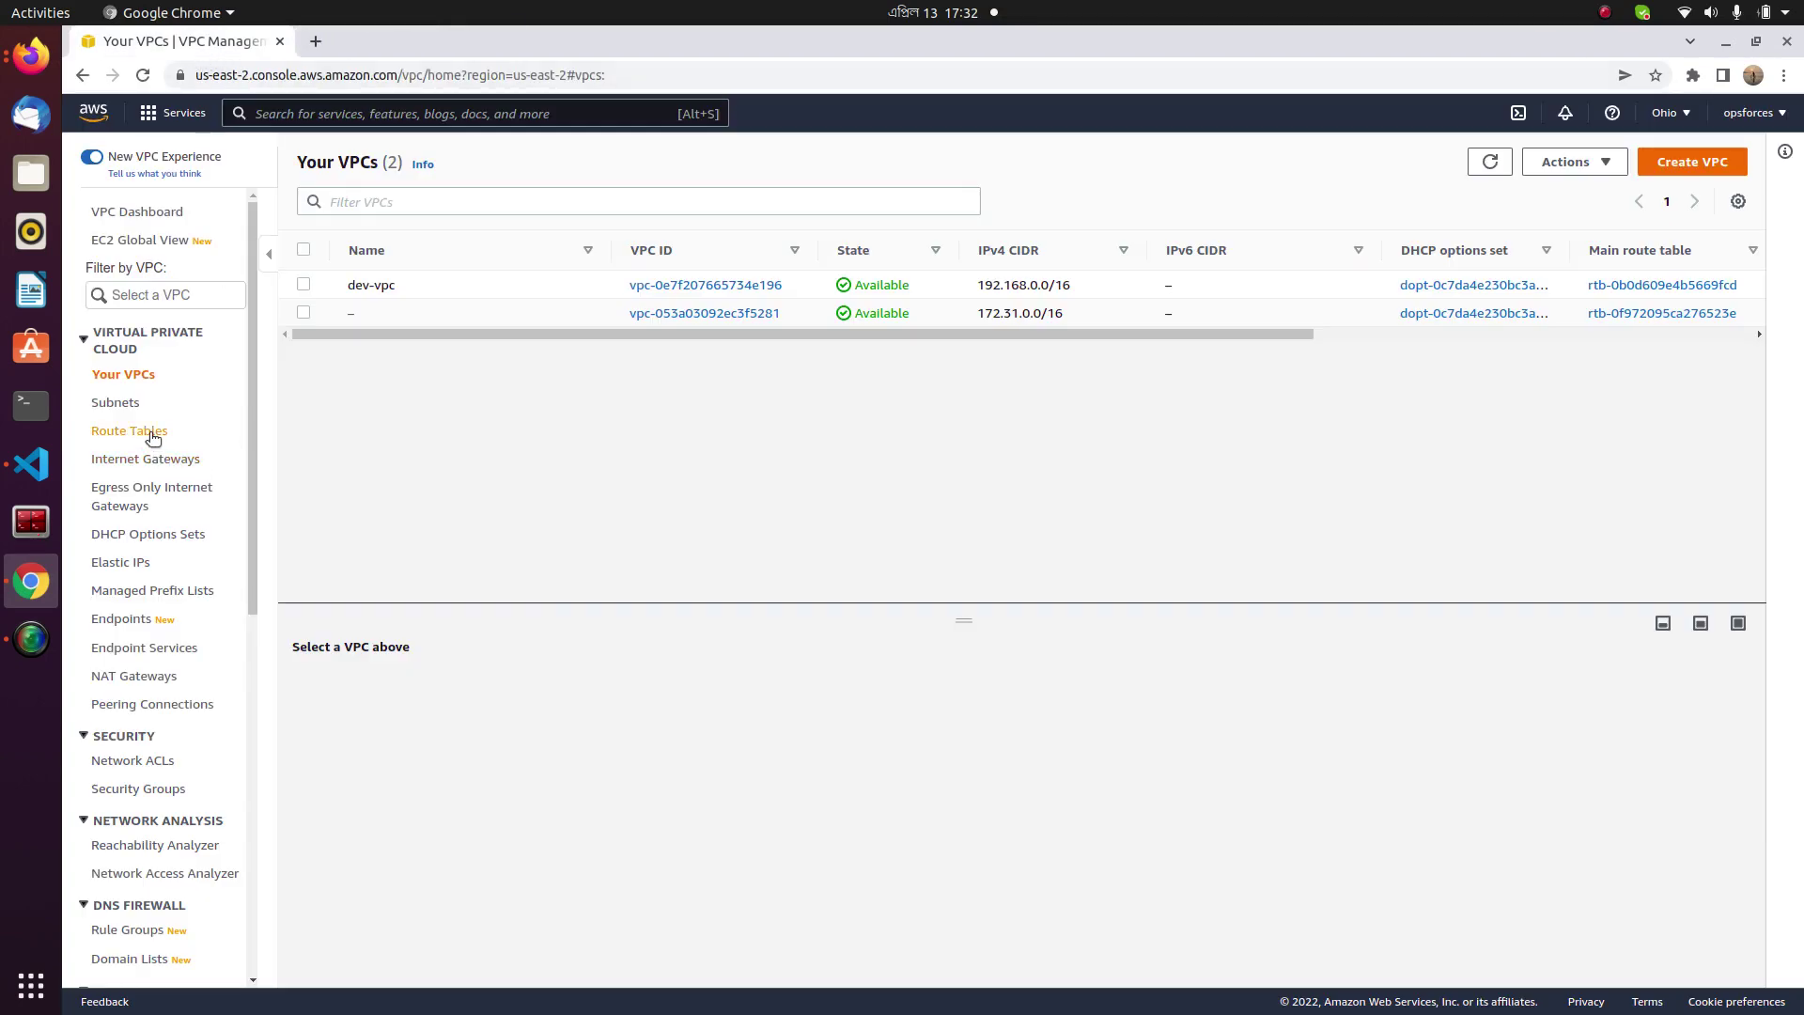
{"action": "left_click", "coordinate": [173, 114]}
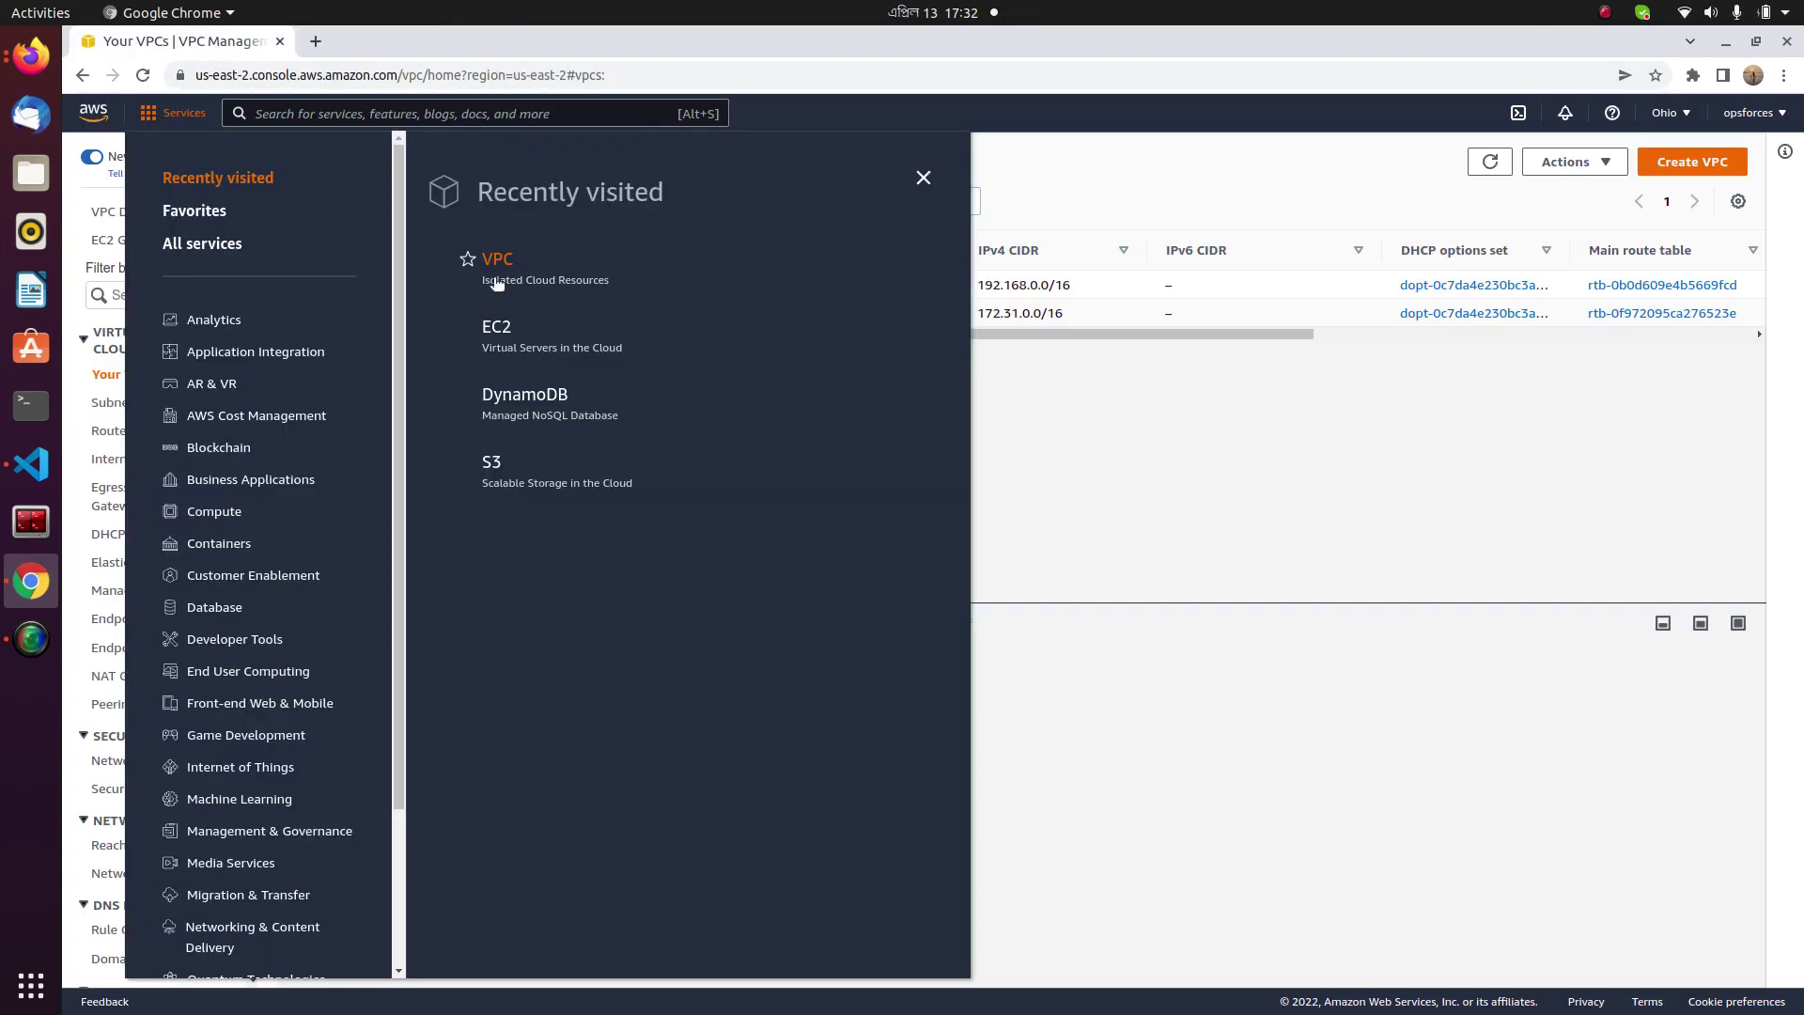
{"action": "left_click", "coordinate": [498, 328]}
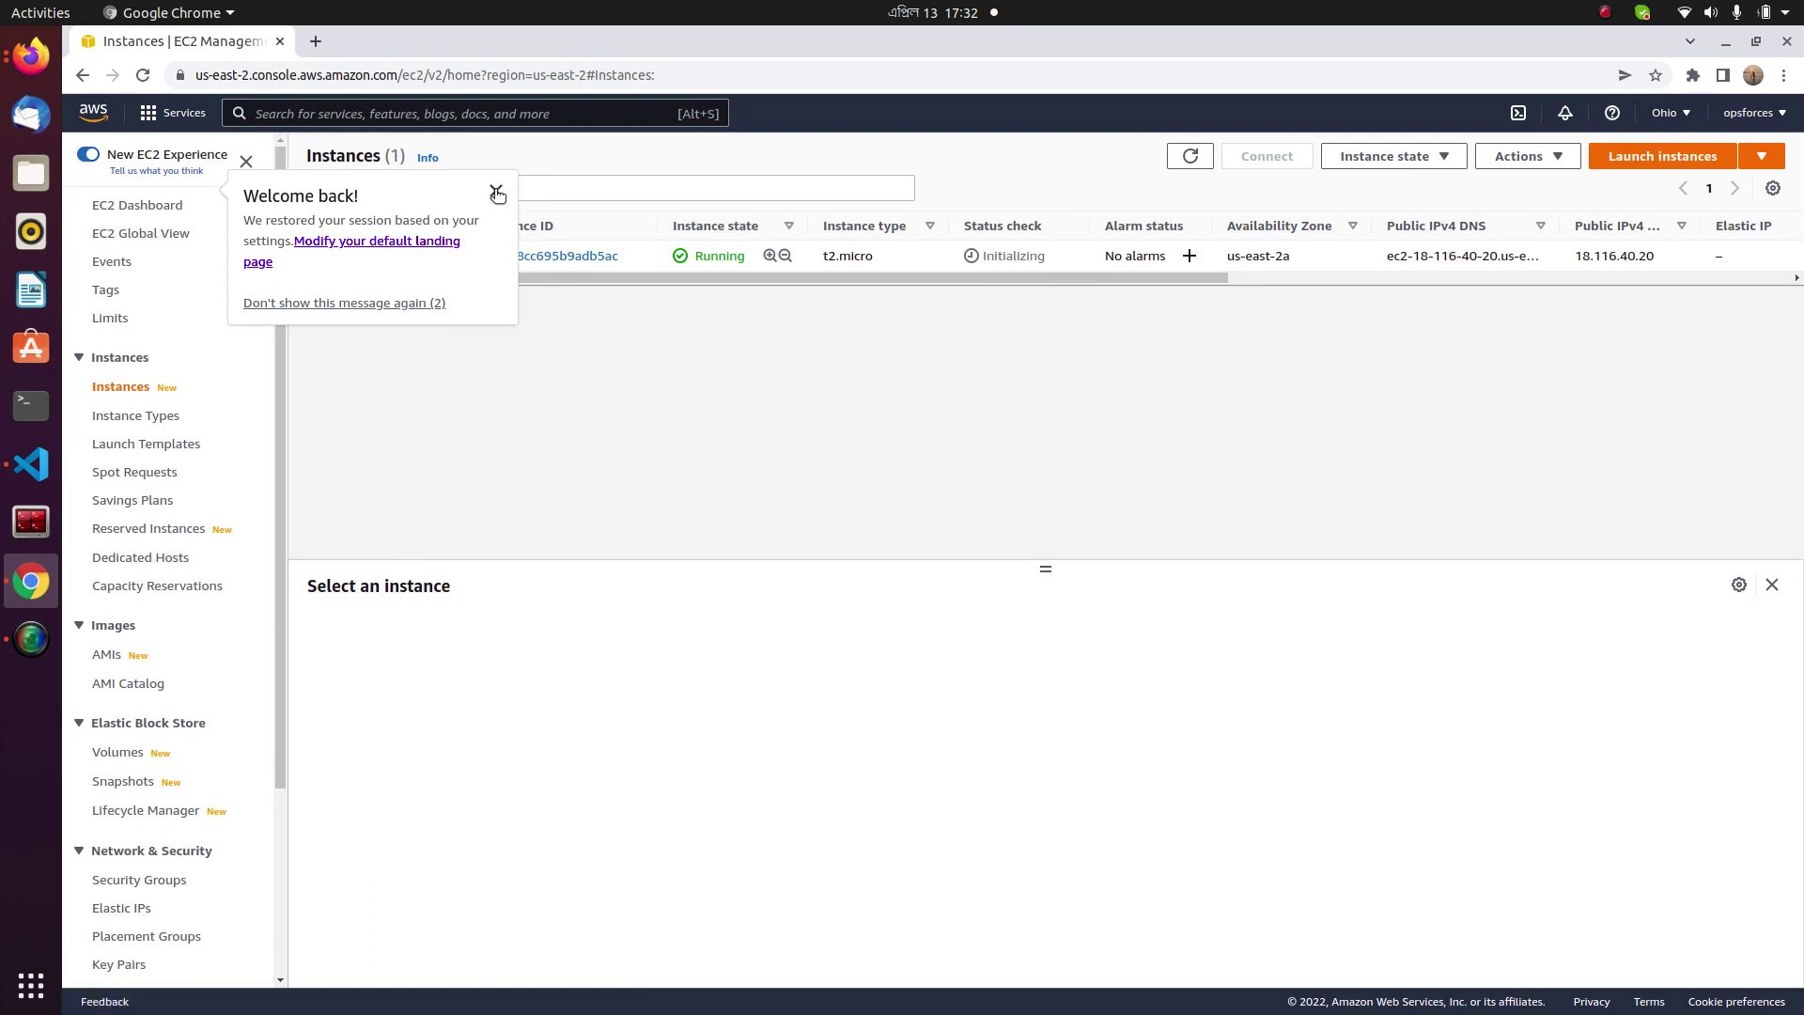
{"action": "left_click", "coordinate": [496, 190]}
Select the dev-ec2 instance and copy its public IPv4 address.
{"action": "left_click", "coordinate": [313, 257]}
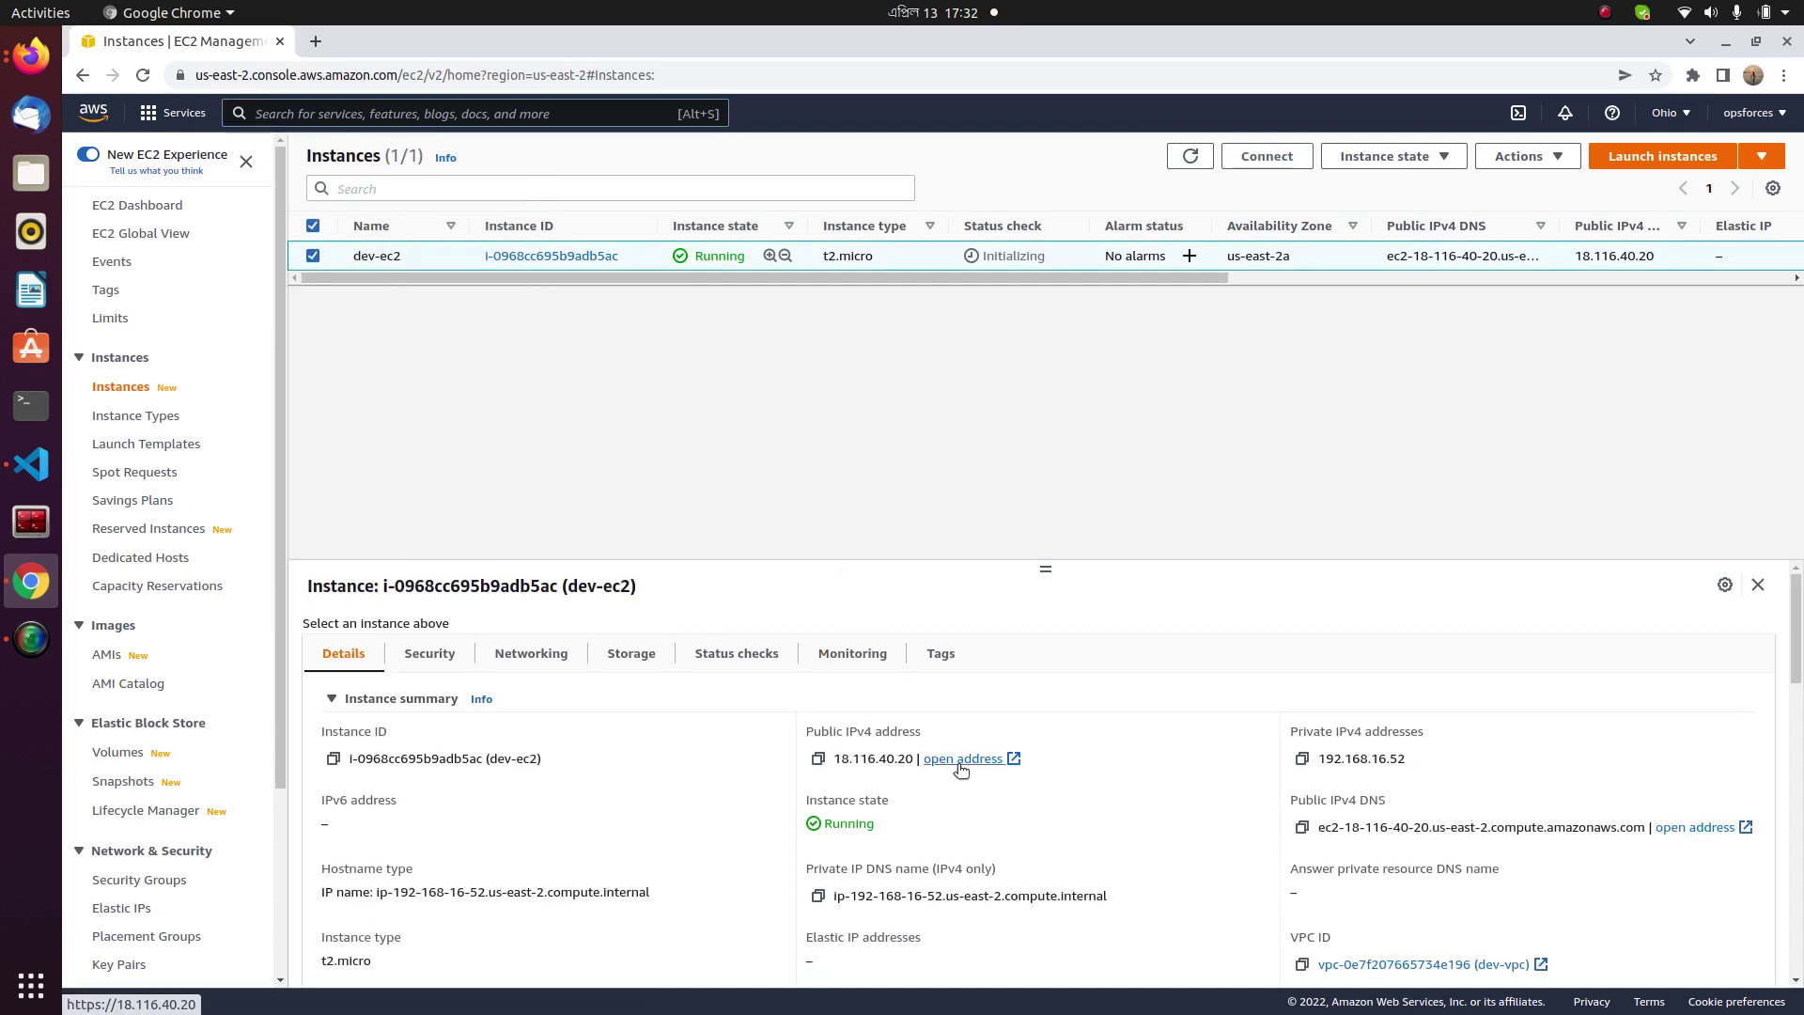
{"action": "left_click_drag", "start_coordinate": [914, 761], "coordinate": [831, 761]}
{"action": "key", "text": "ctrl+c"}
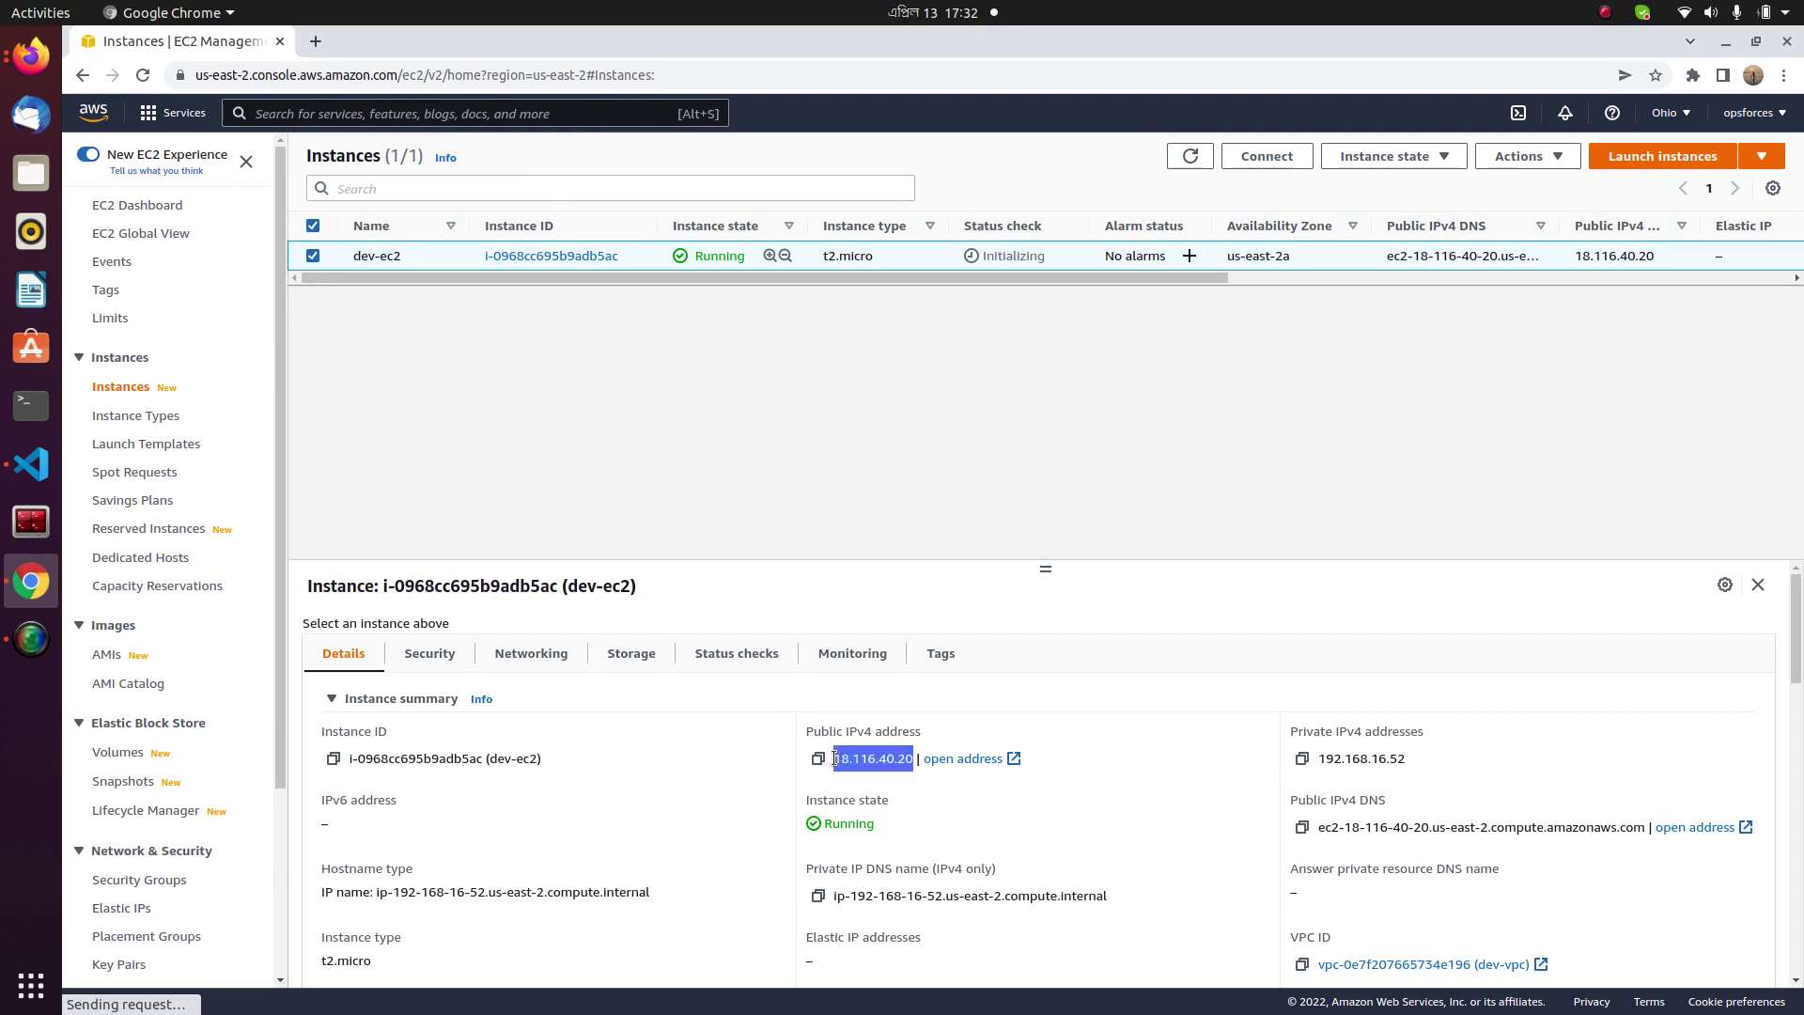
Copy the dev-ec2 public IPv4 address, open 18.116.40.20 in a new browser tab and examine the served web page.
{"action": "right_click", "coordinate": [861, 764]}
{"action": "left_click", "coordinate": [891, 778]}
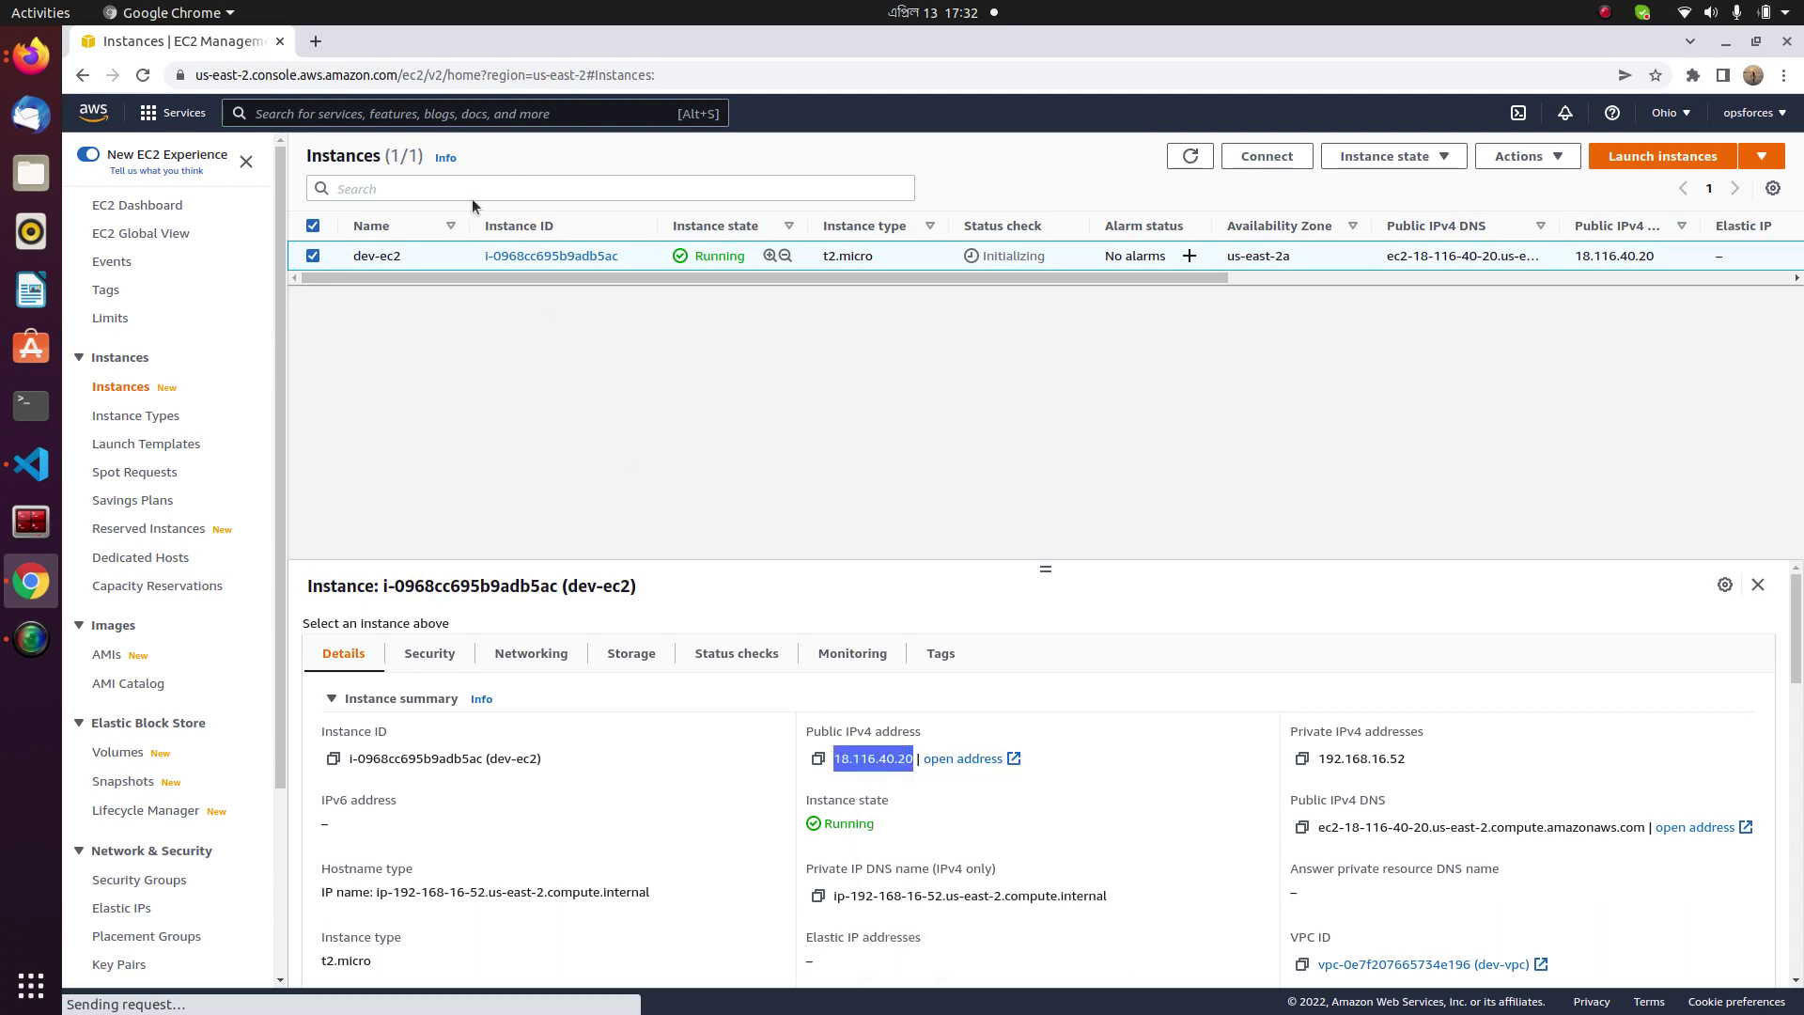
{"action": "left_click", "coordinate": [316, 41]}
{"action": "key", "text": "ctrl+v"}
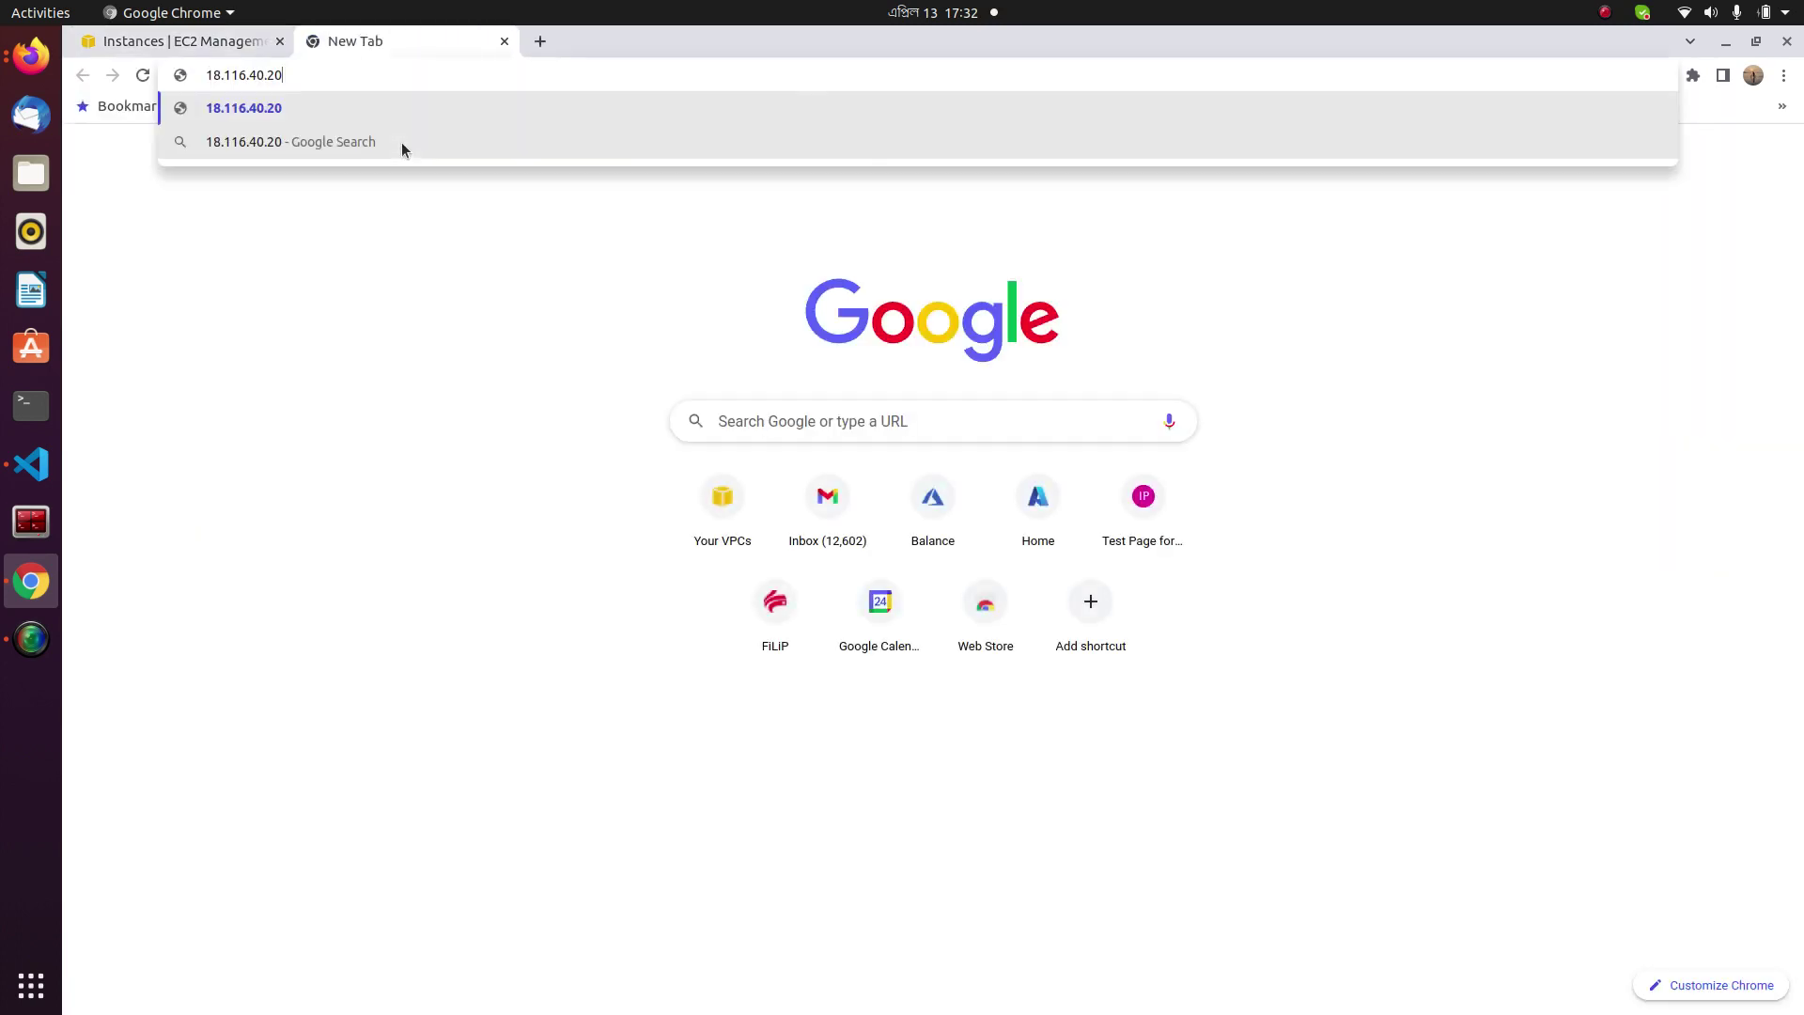
{"action": "key", "text": "Return"}
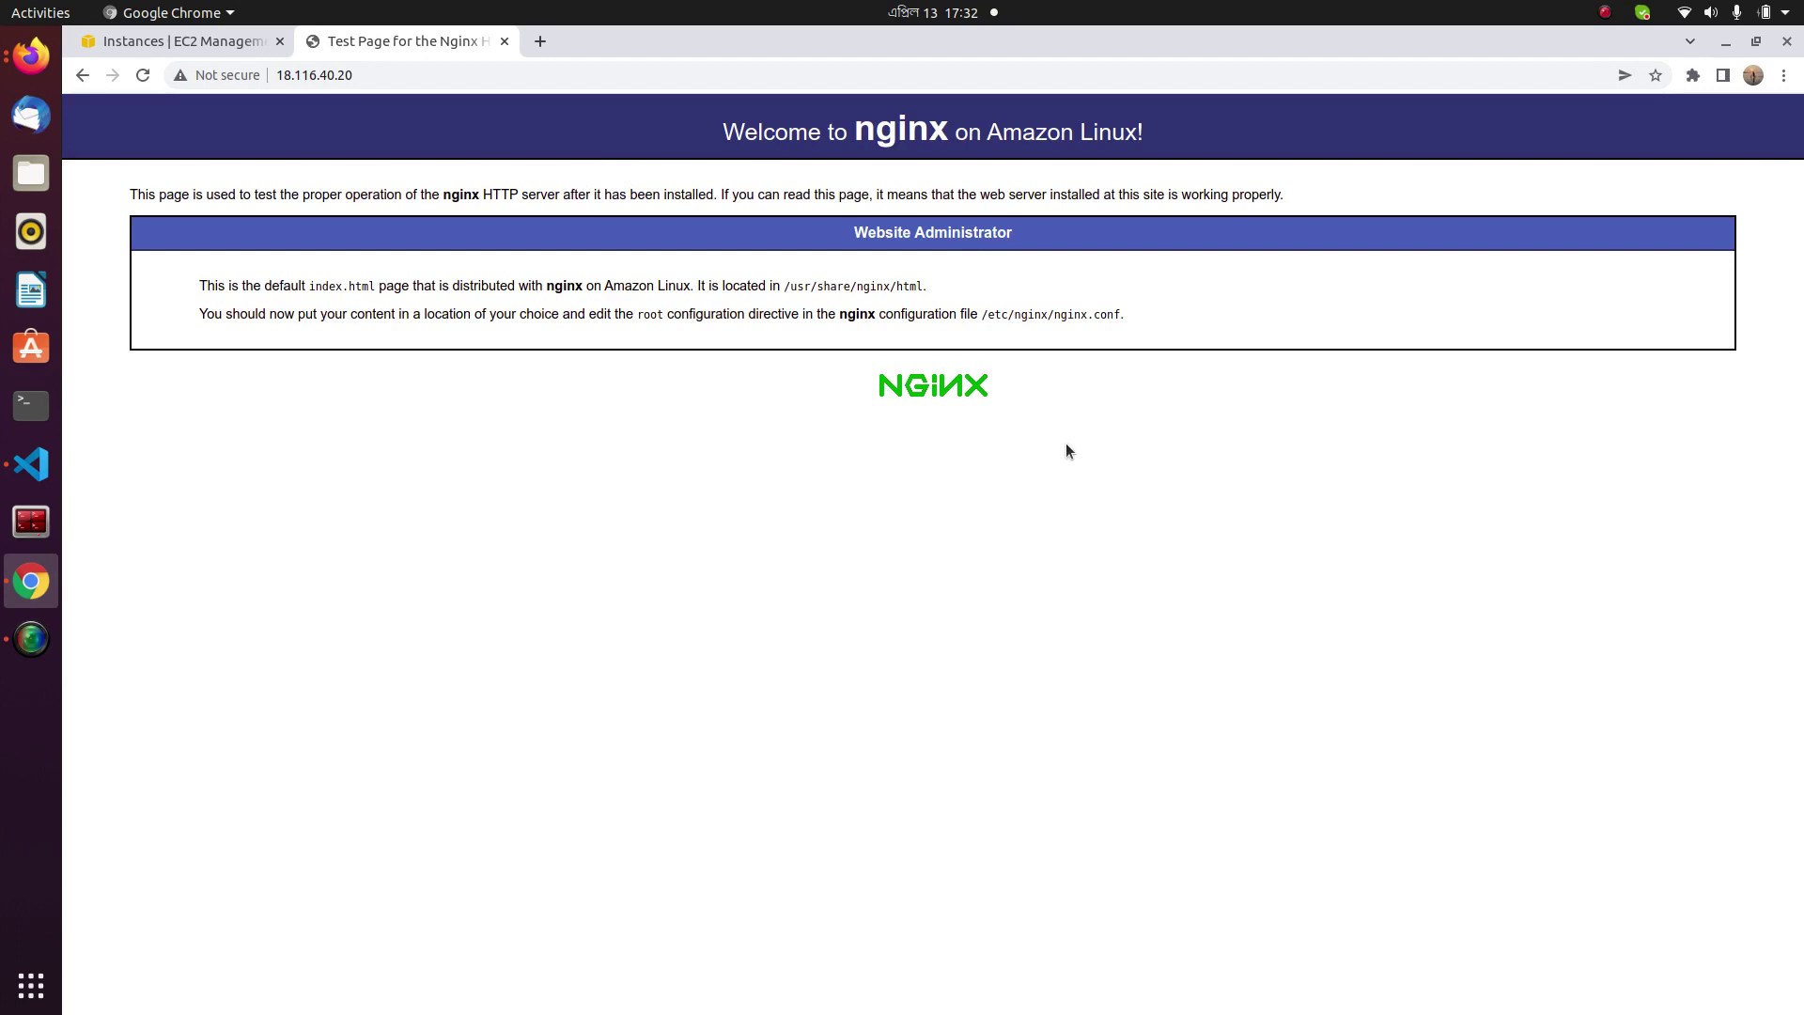
{"action": "left_click_drag", "start_coordinate": [1066, 443], "coordinate": [400, 197]}
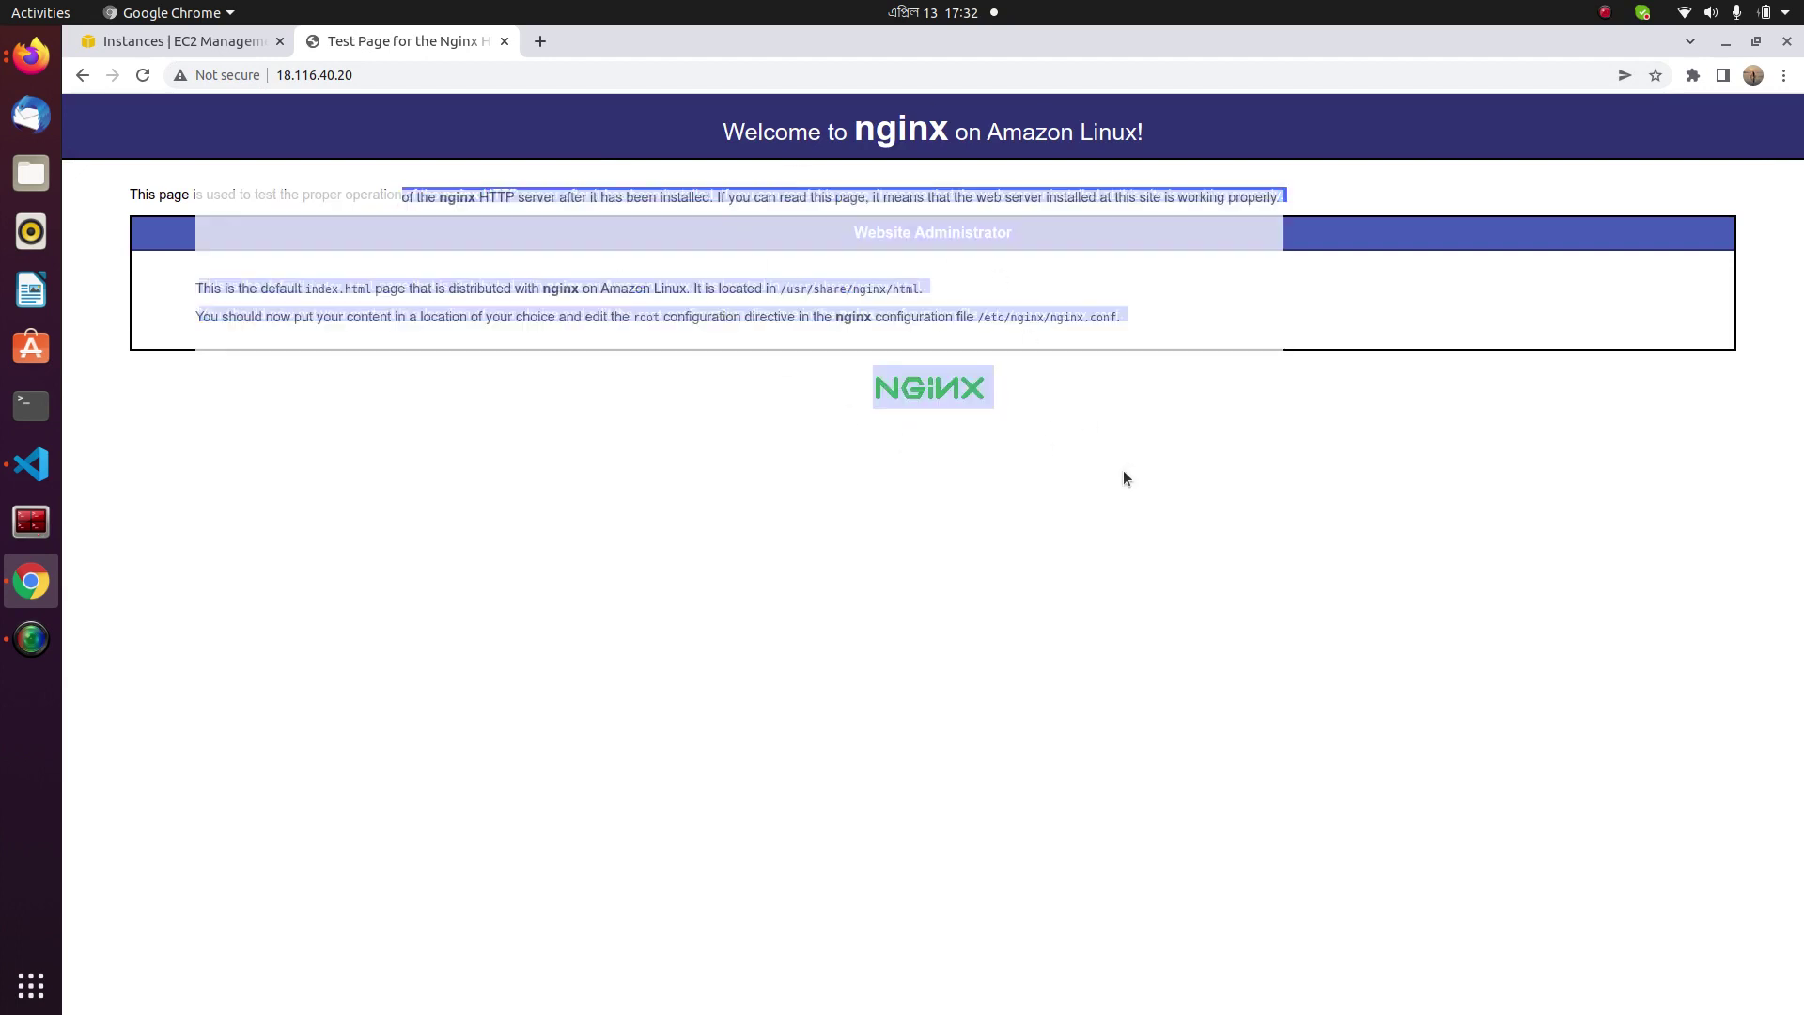
{"action": "left_click", "coordinate": [735, 499]}
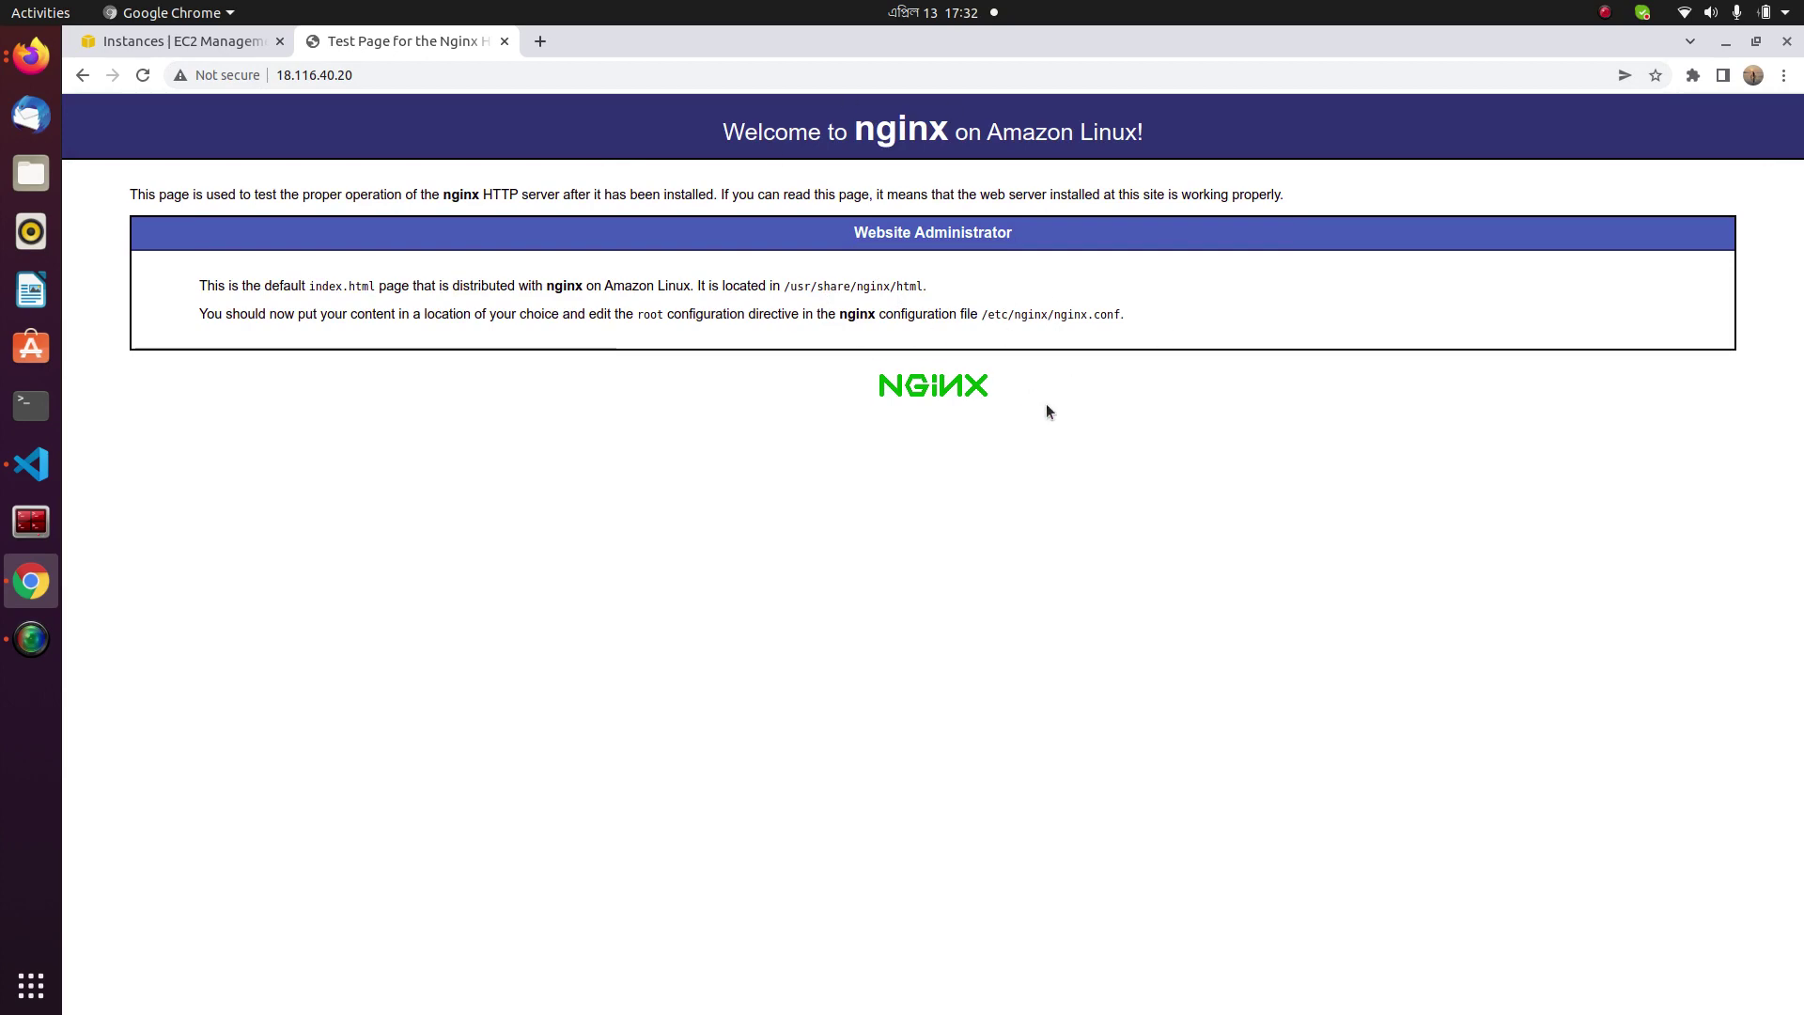
Switch to Terraform Cloud in Firefox and open the Destruction and Deletion settings of the aws-ec2-terraform workspace.
{"action": "key", "text": "alt+Tab"}
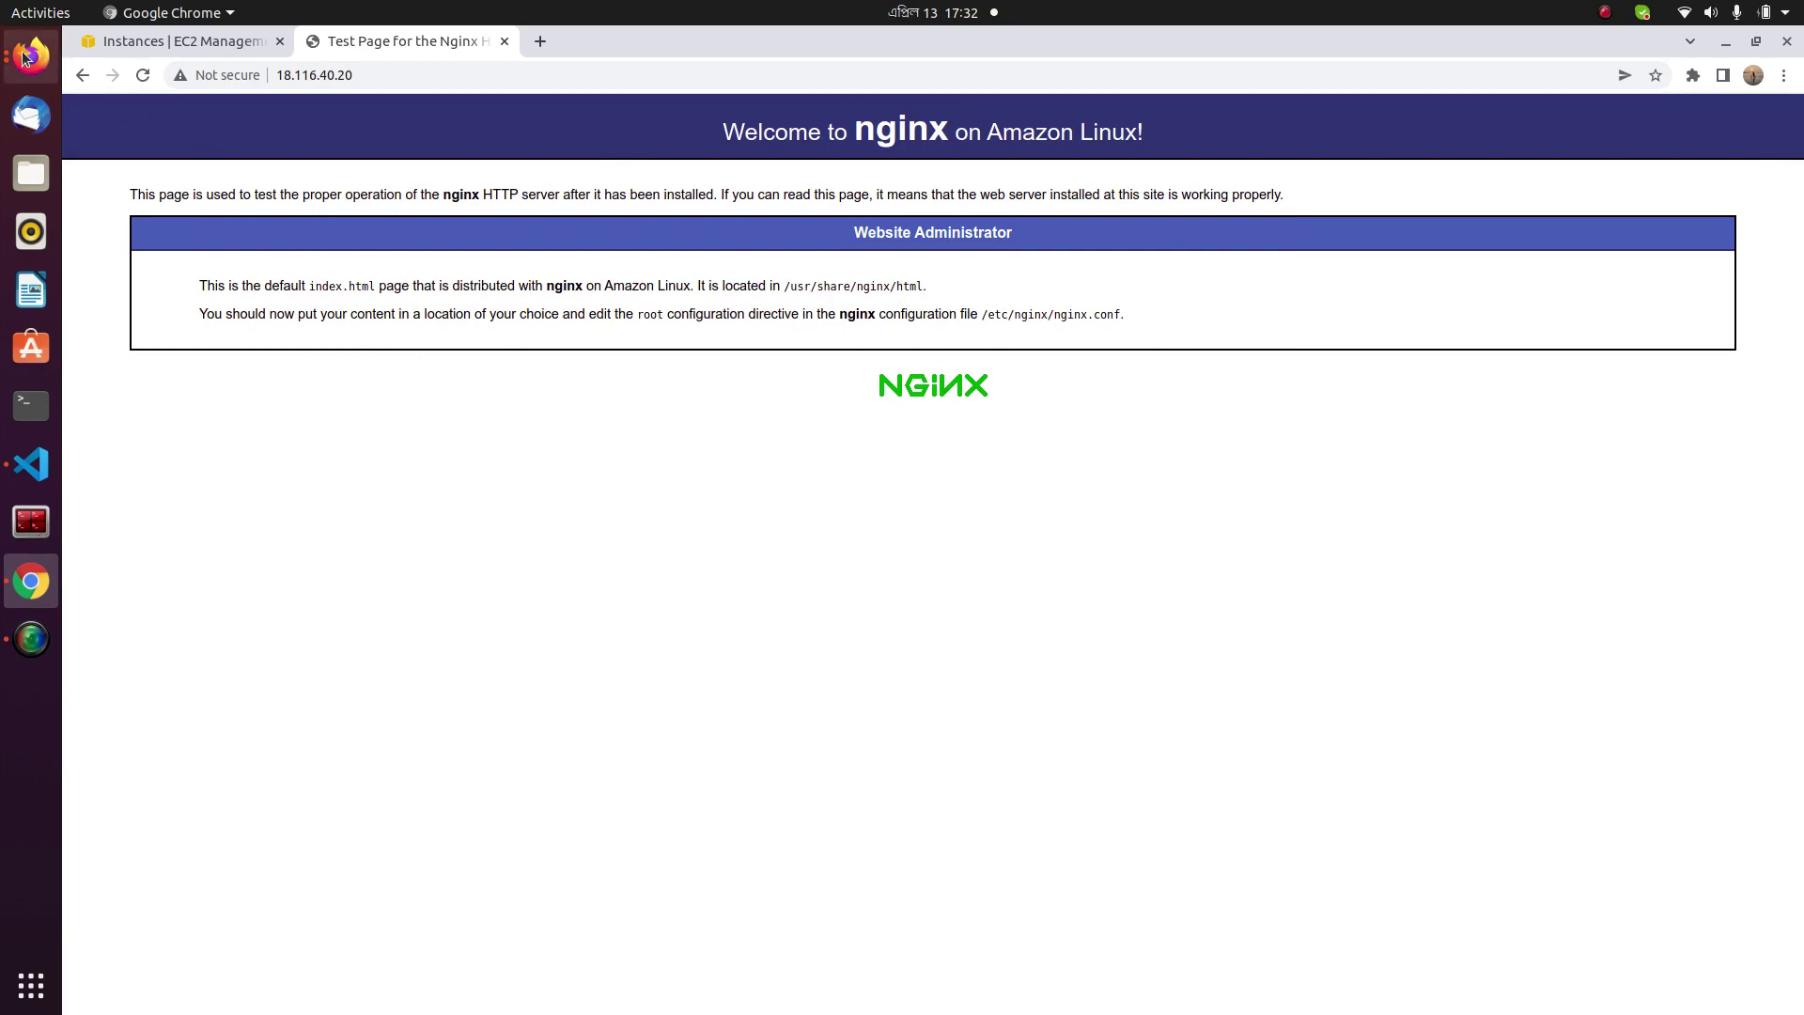
{"action": "scroll", "coordinate": [622, 601], "scroll_direction": "down", "scroll_amount": 3}
{"action": "scroll", "coordinate": [634, 612], "scroll_direction": "up", "scroll_amount": 10}
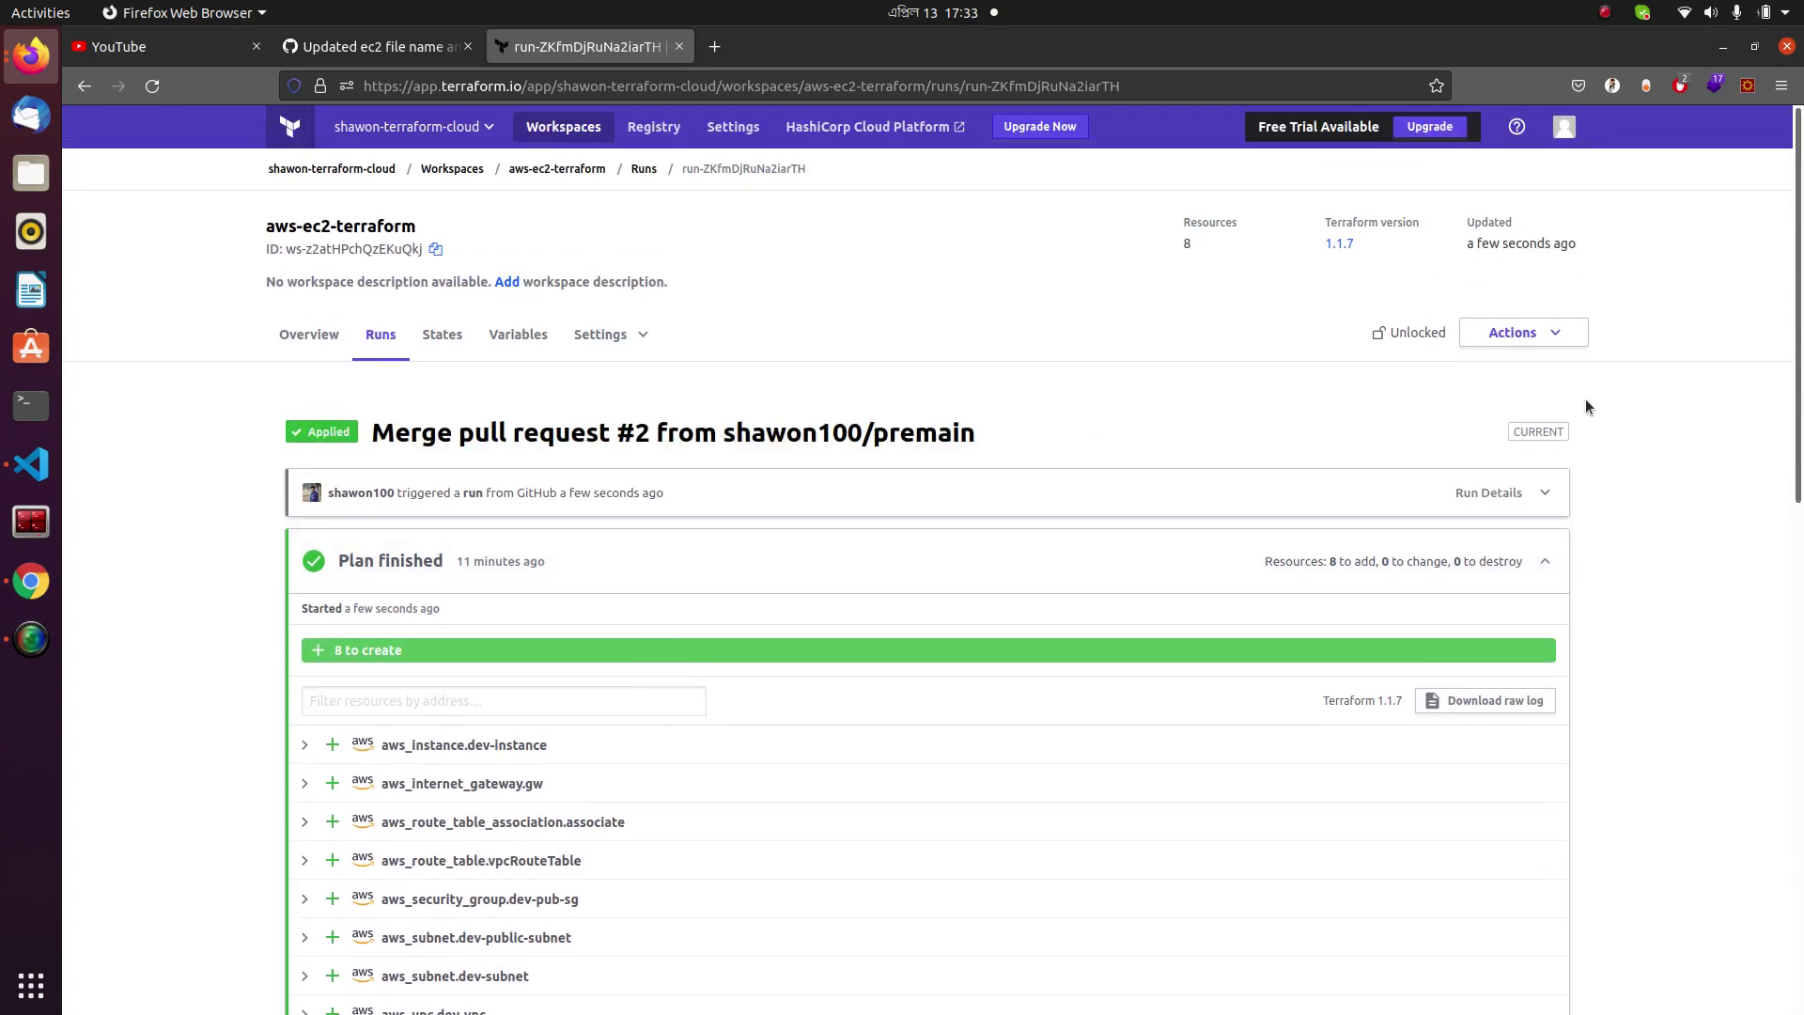
{"action": "left_click", "coordinate": [1556, 335]}
{"action": "left_click", "coordinate": [1672, 414]}
{"action": "left_click", "coordinate": [618, 336]}
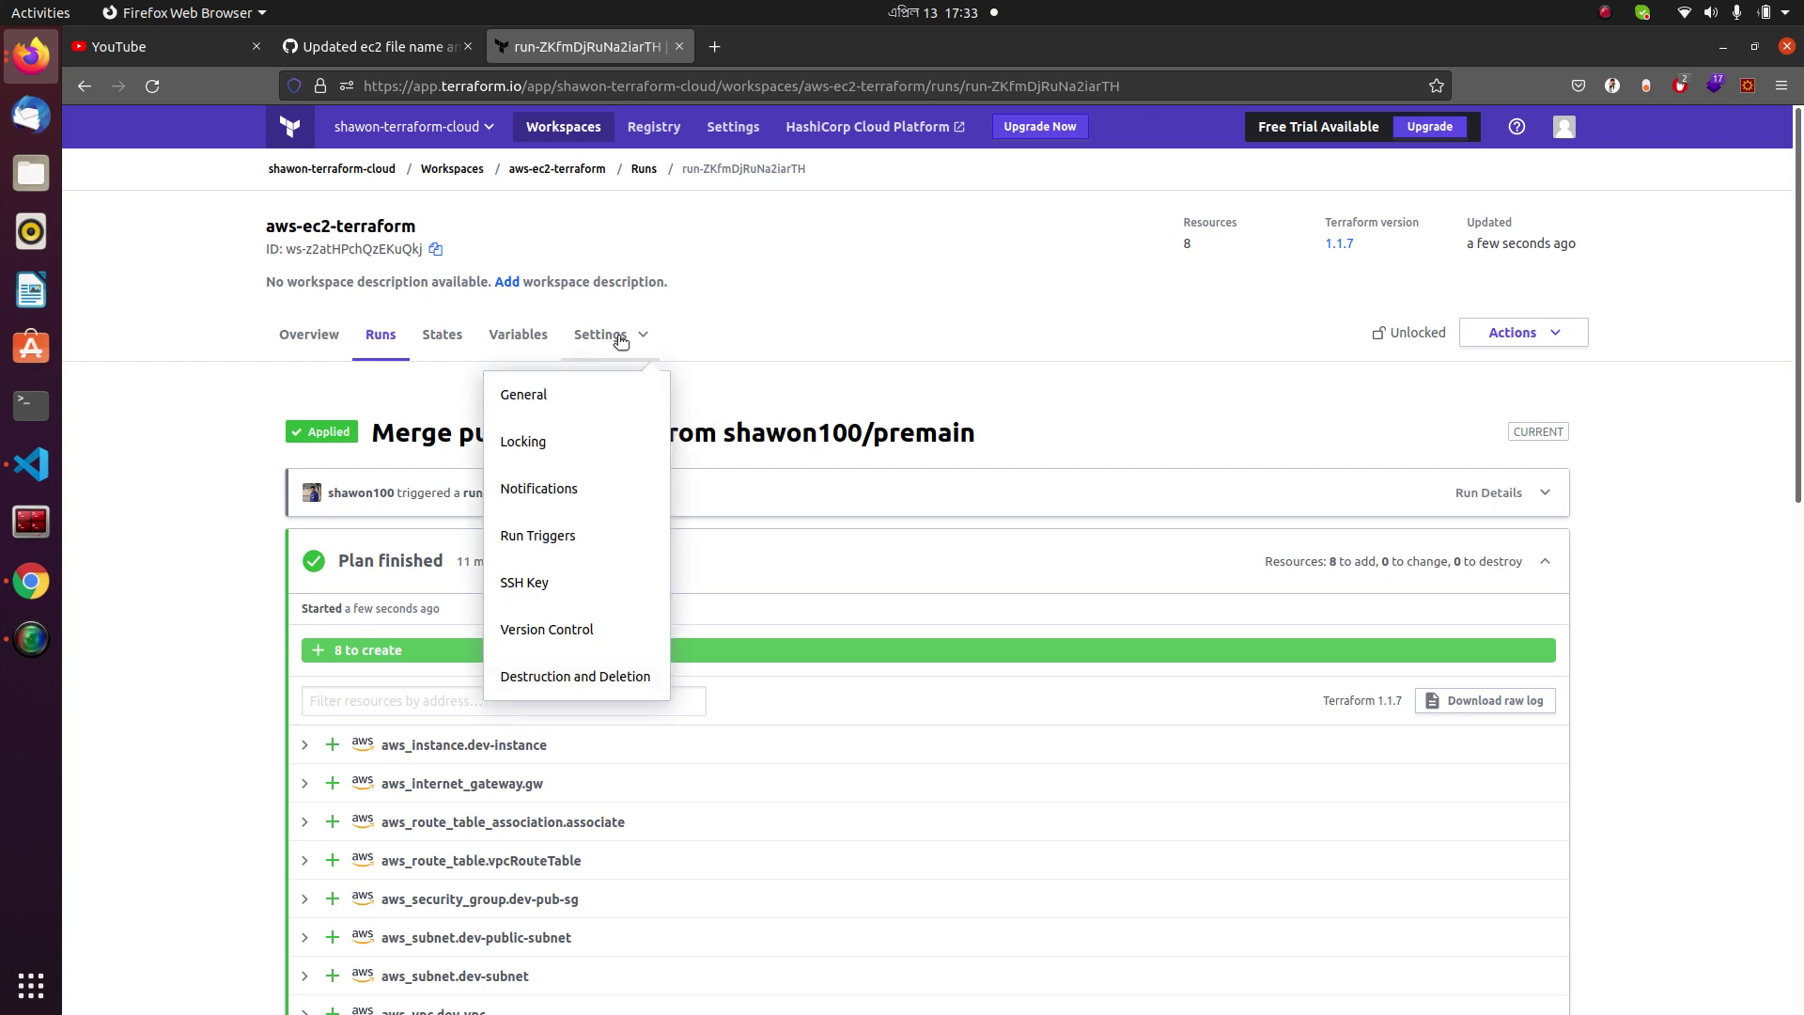
{"action": "left_click", "coordinate": [569, 676]}
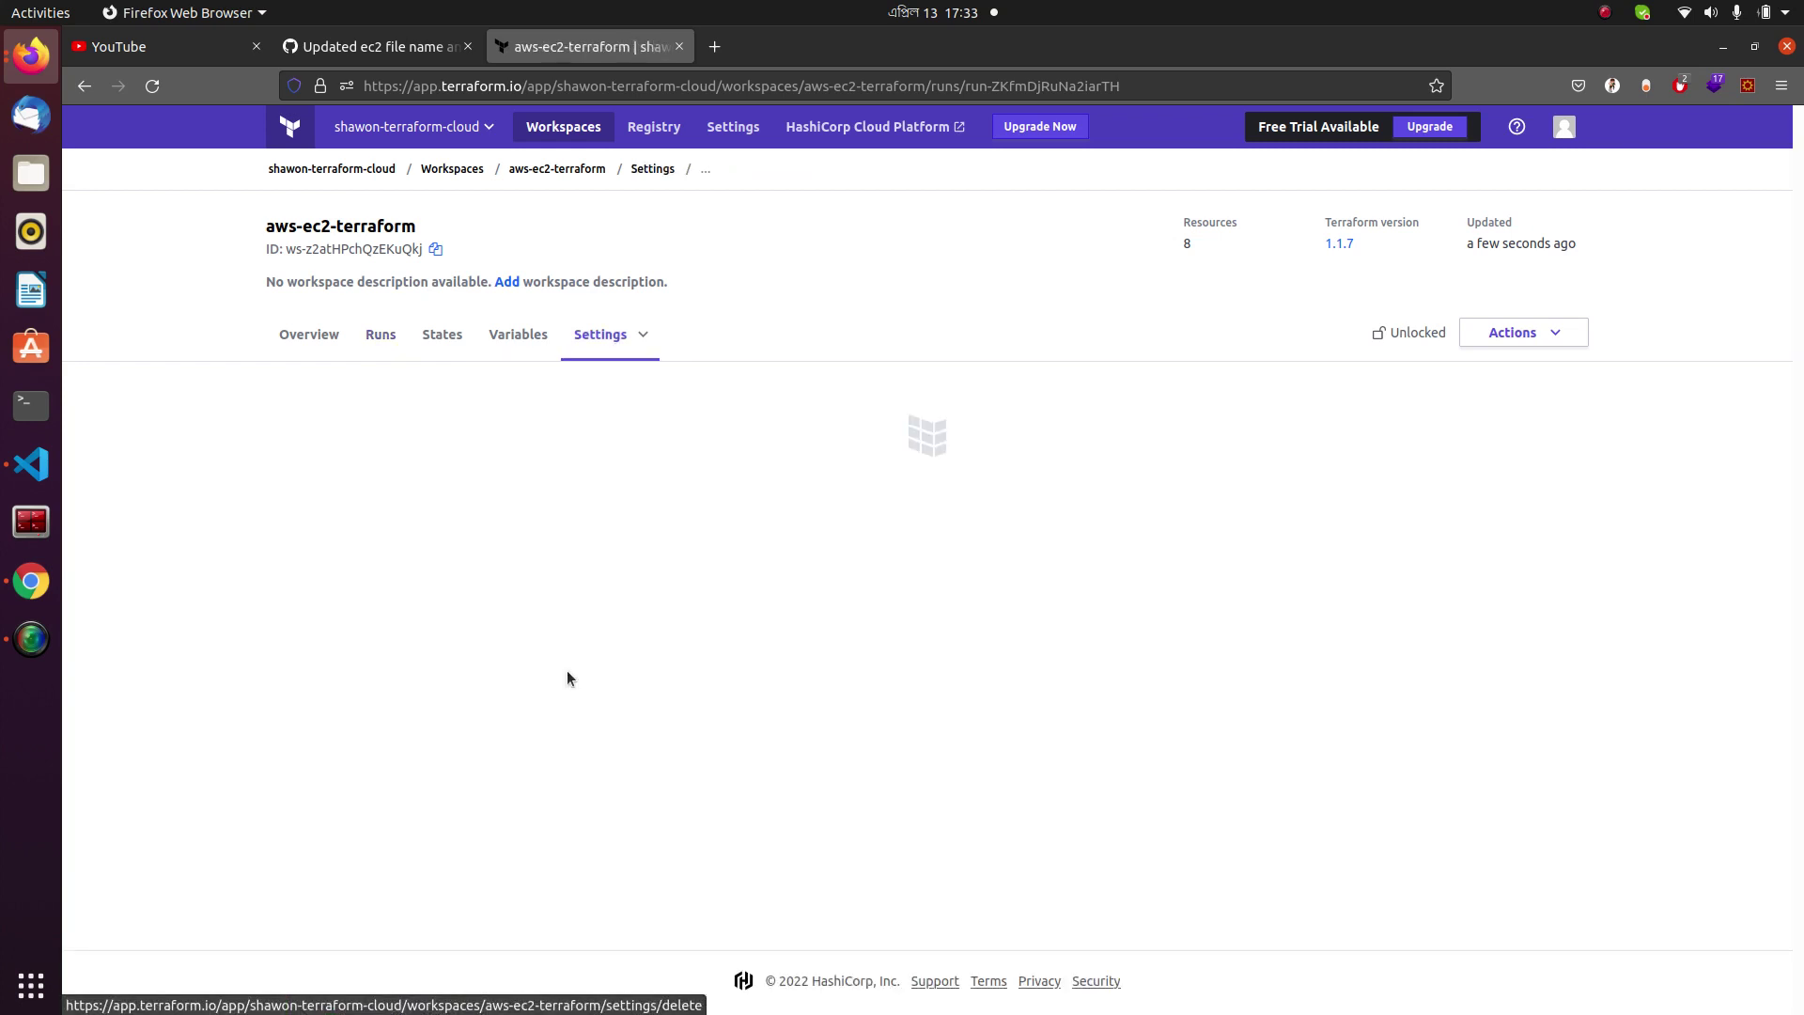
{"action": "scroll", "coordinate": [812, 571], "scroll_direction": "down", "scroll_amount": 1}
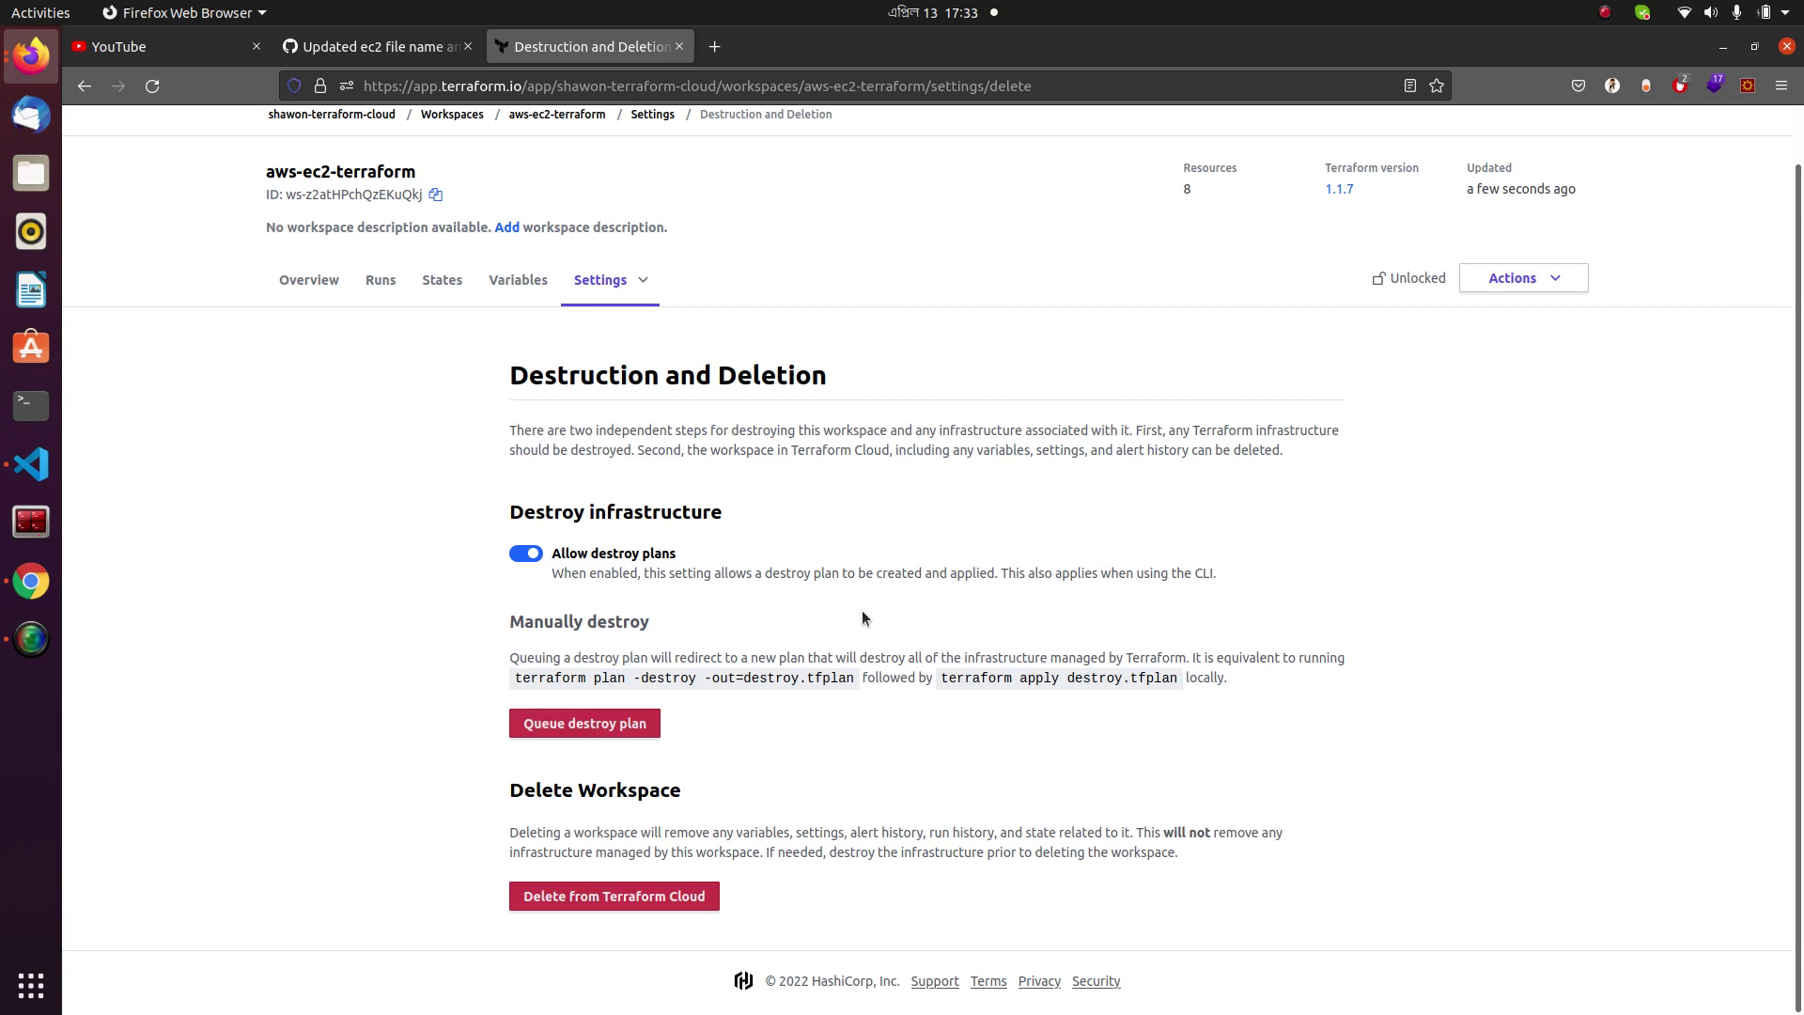
{"action": "scroll", "coordinate": [861, 611], "scroll_direction": "up", "scroll_amount": 1}
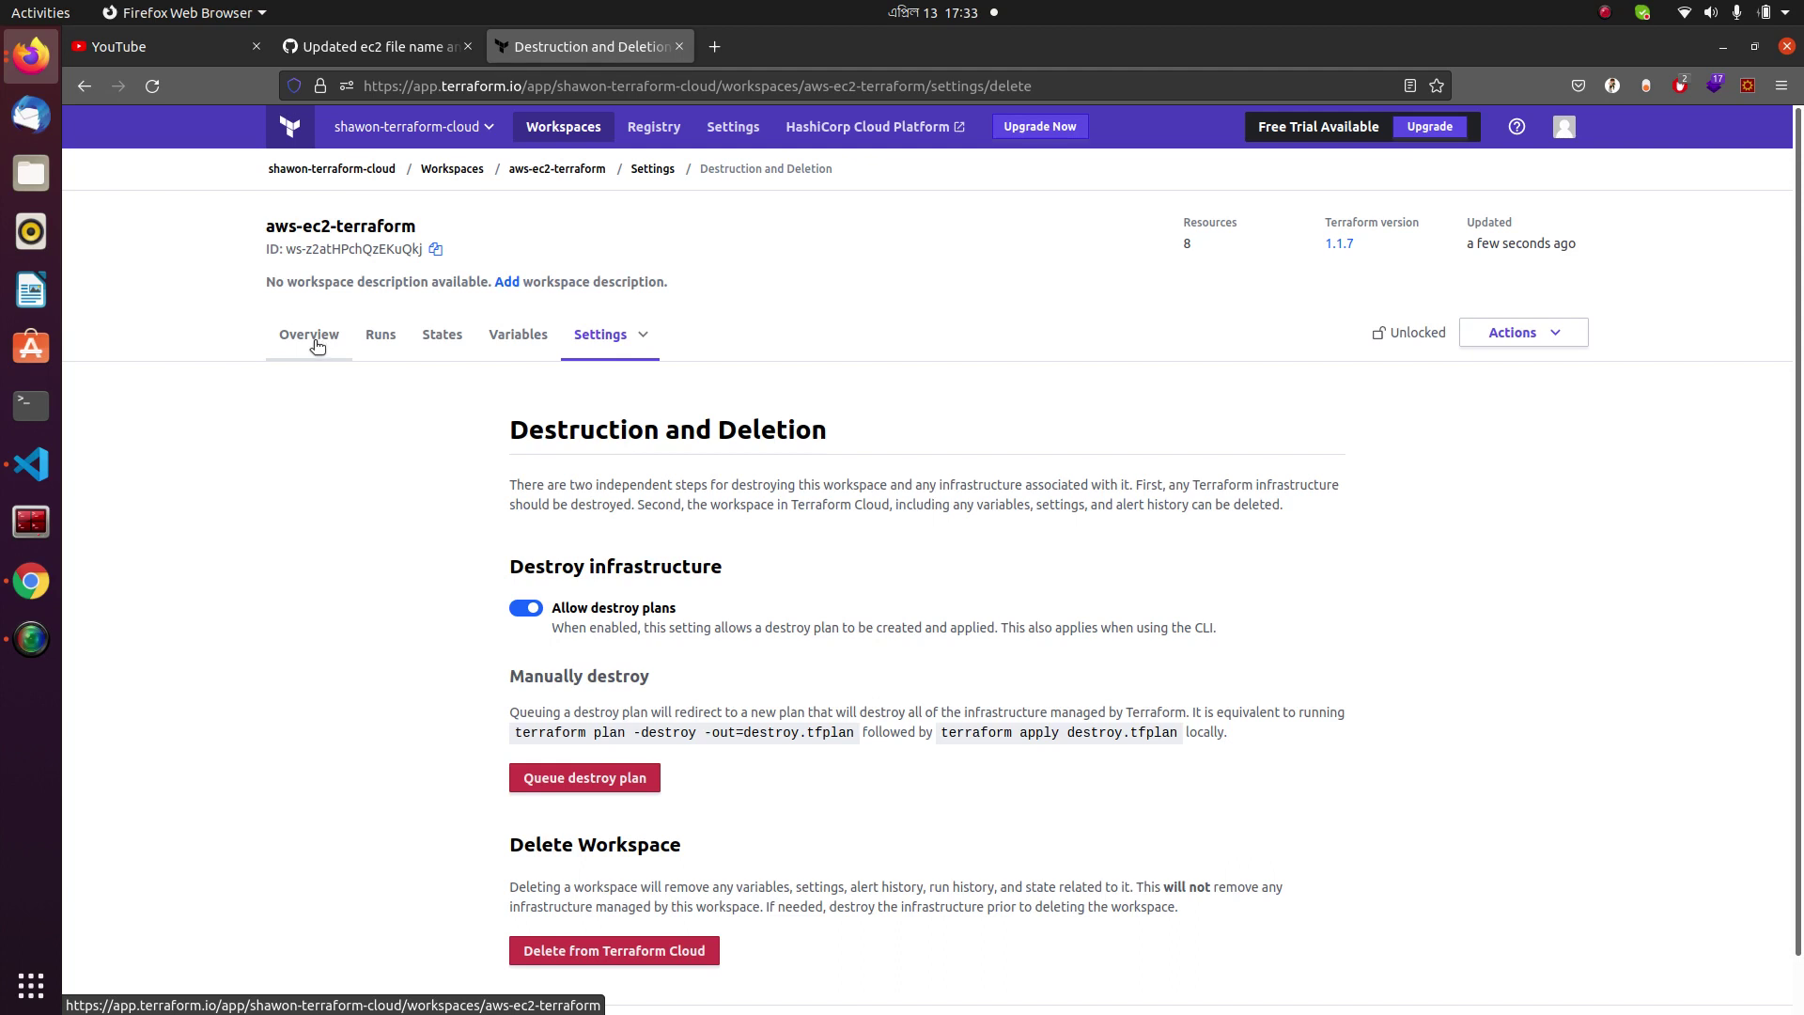
{"action": "scroll", "coordinate": [462, 616], "scroll_direction": "down", "scroll_amount": 1}
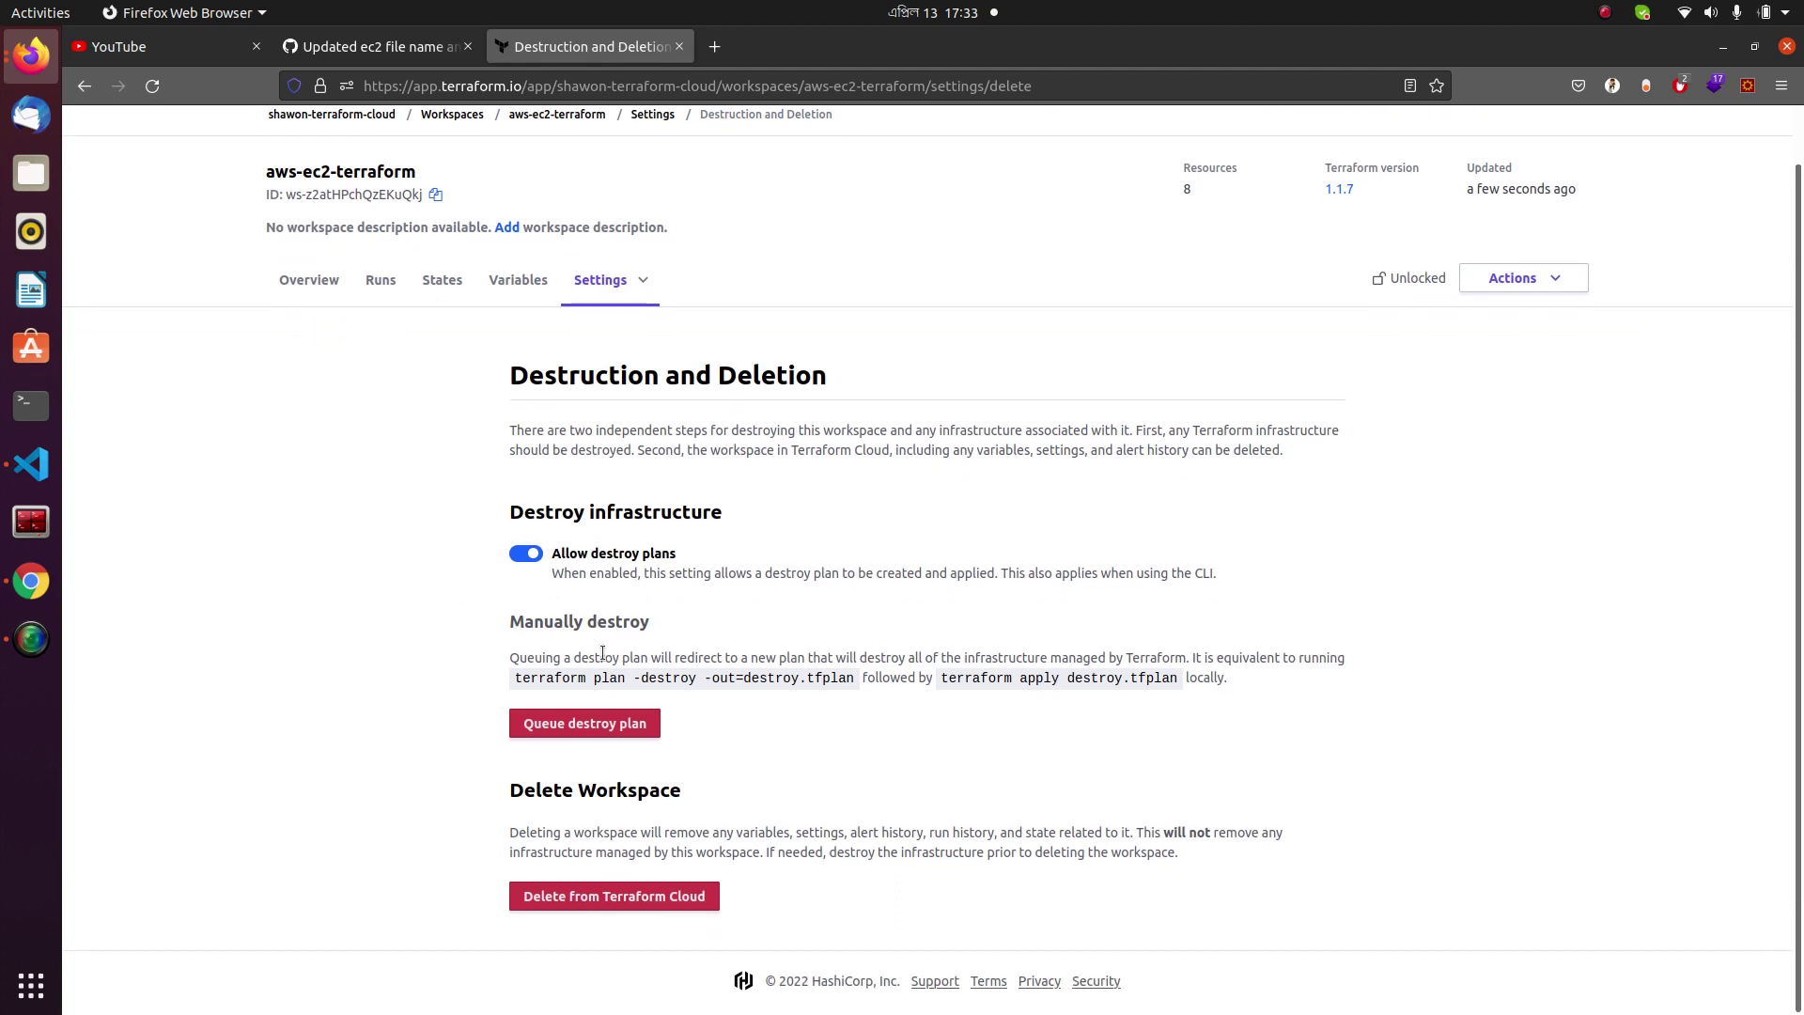
Queue a destroy plan for the workspace, entering the workspace name aws-ec2-terraform as confirmation.
{"action": "left_click", "coordinate": [610, 723]}
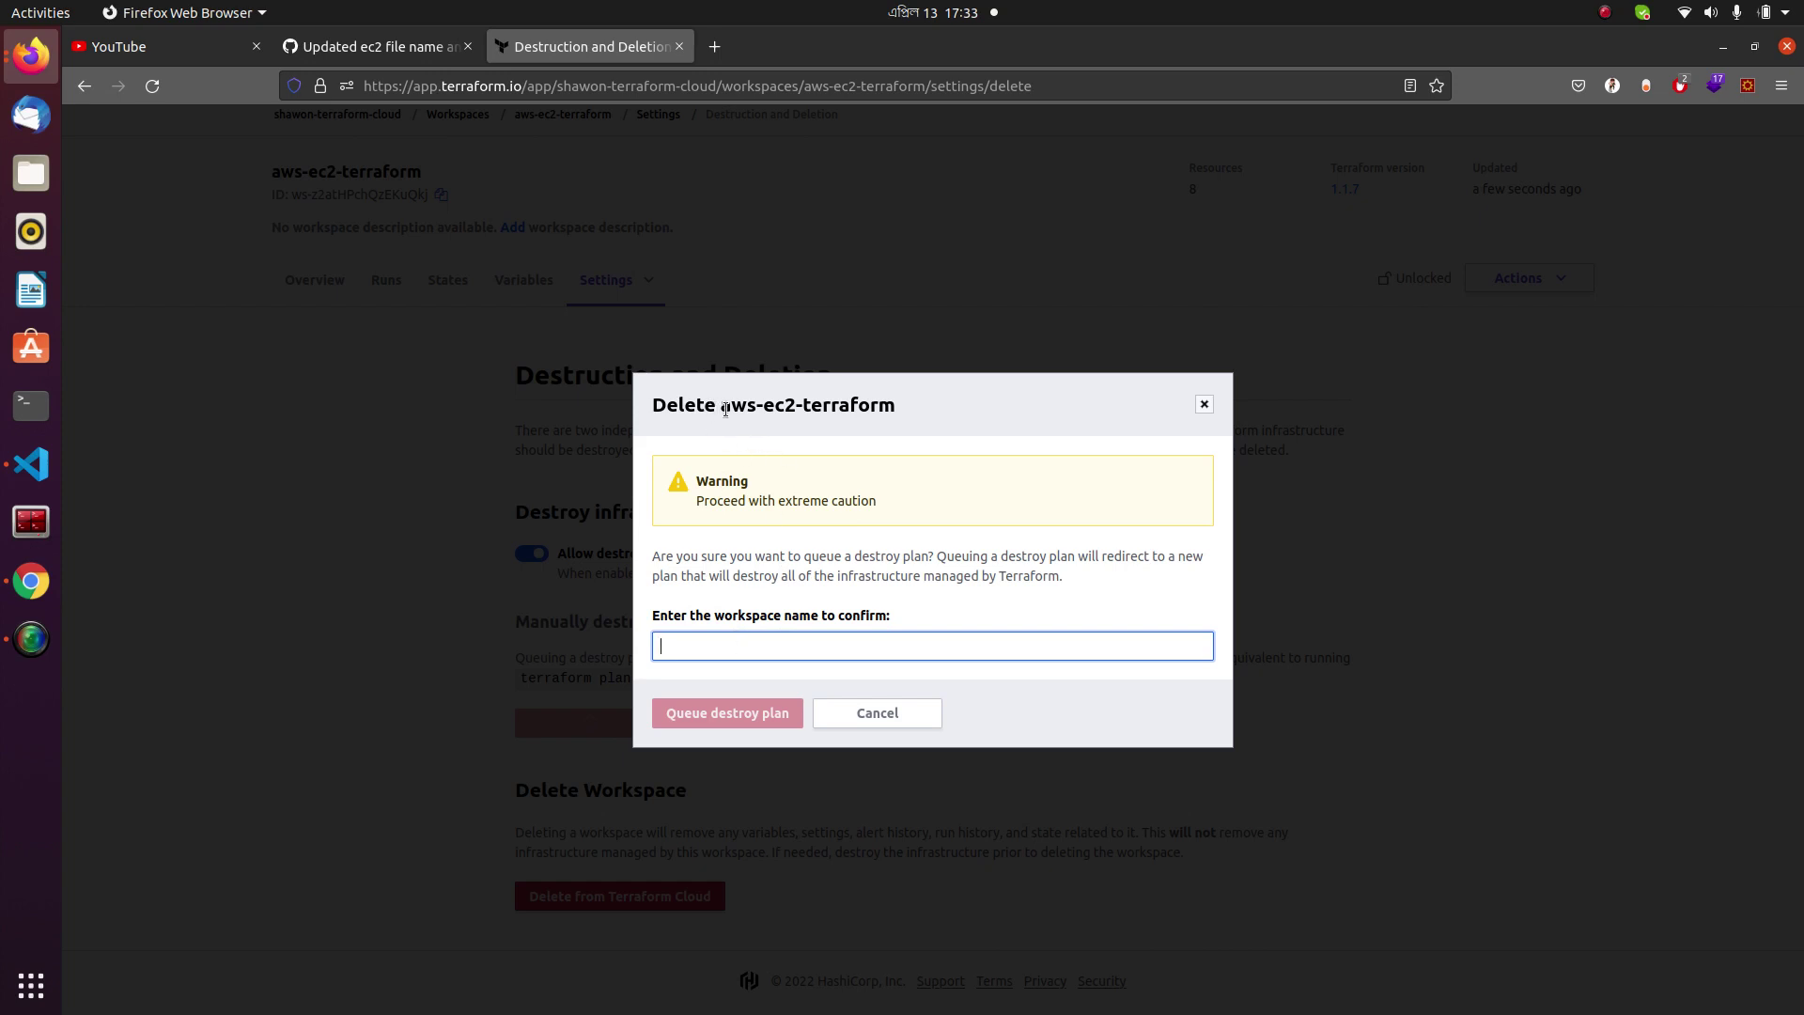
{"action": "left_click_drag", "start_coordinate": [720, 405], "coordinate": [892, 402]}
{"action": "right_click", "coordinate": [891, 402]}
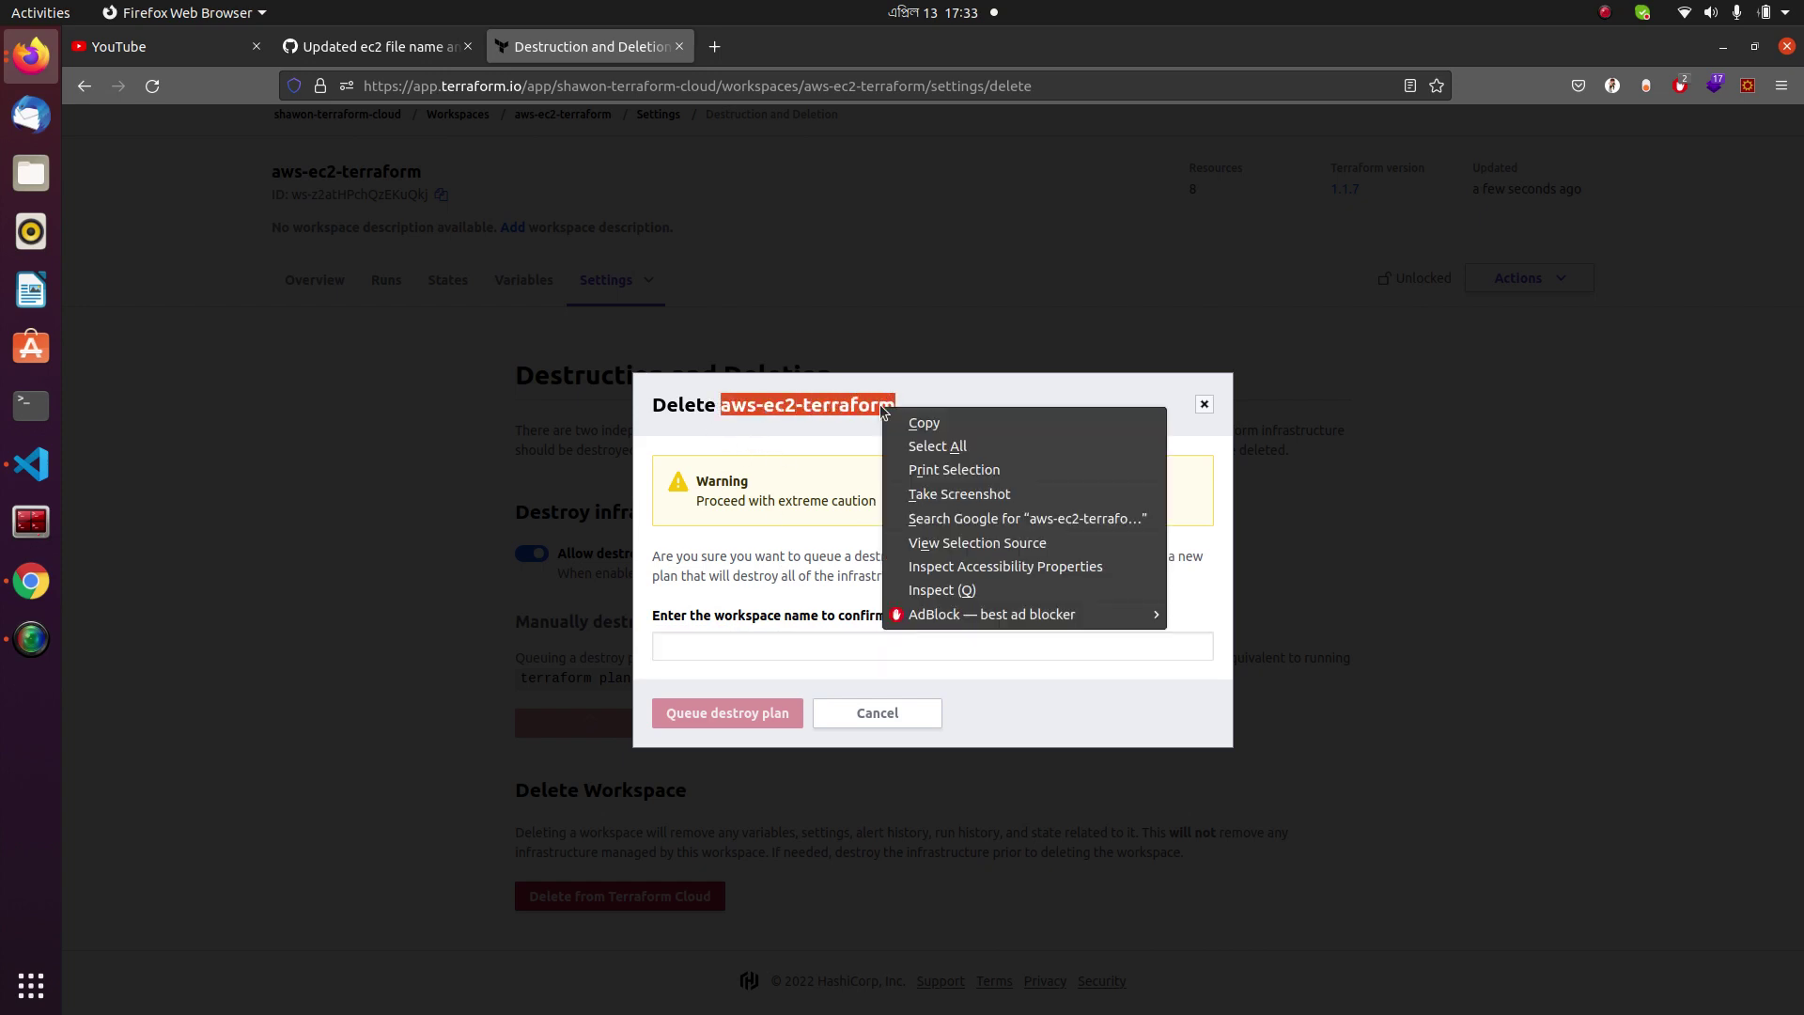
{"action": "left_click", "coordinate": [913, 420]}
{"action": "left_click", "coordinate": [707, 638]}
{"action": "key", "text": "ctrl+v"}
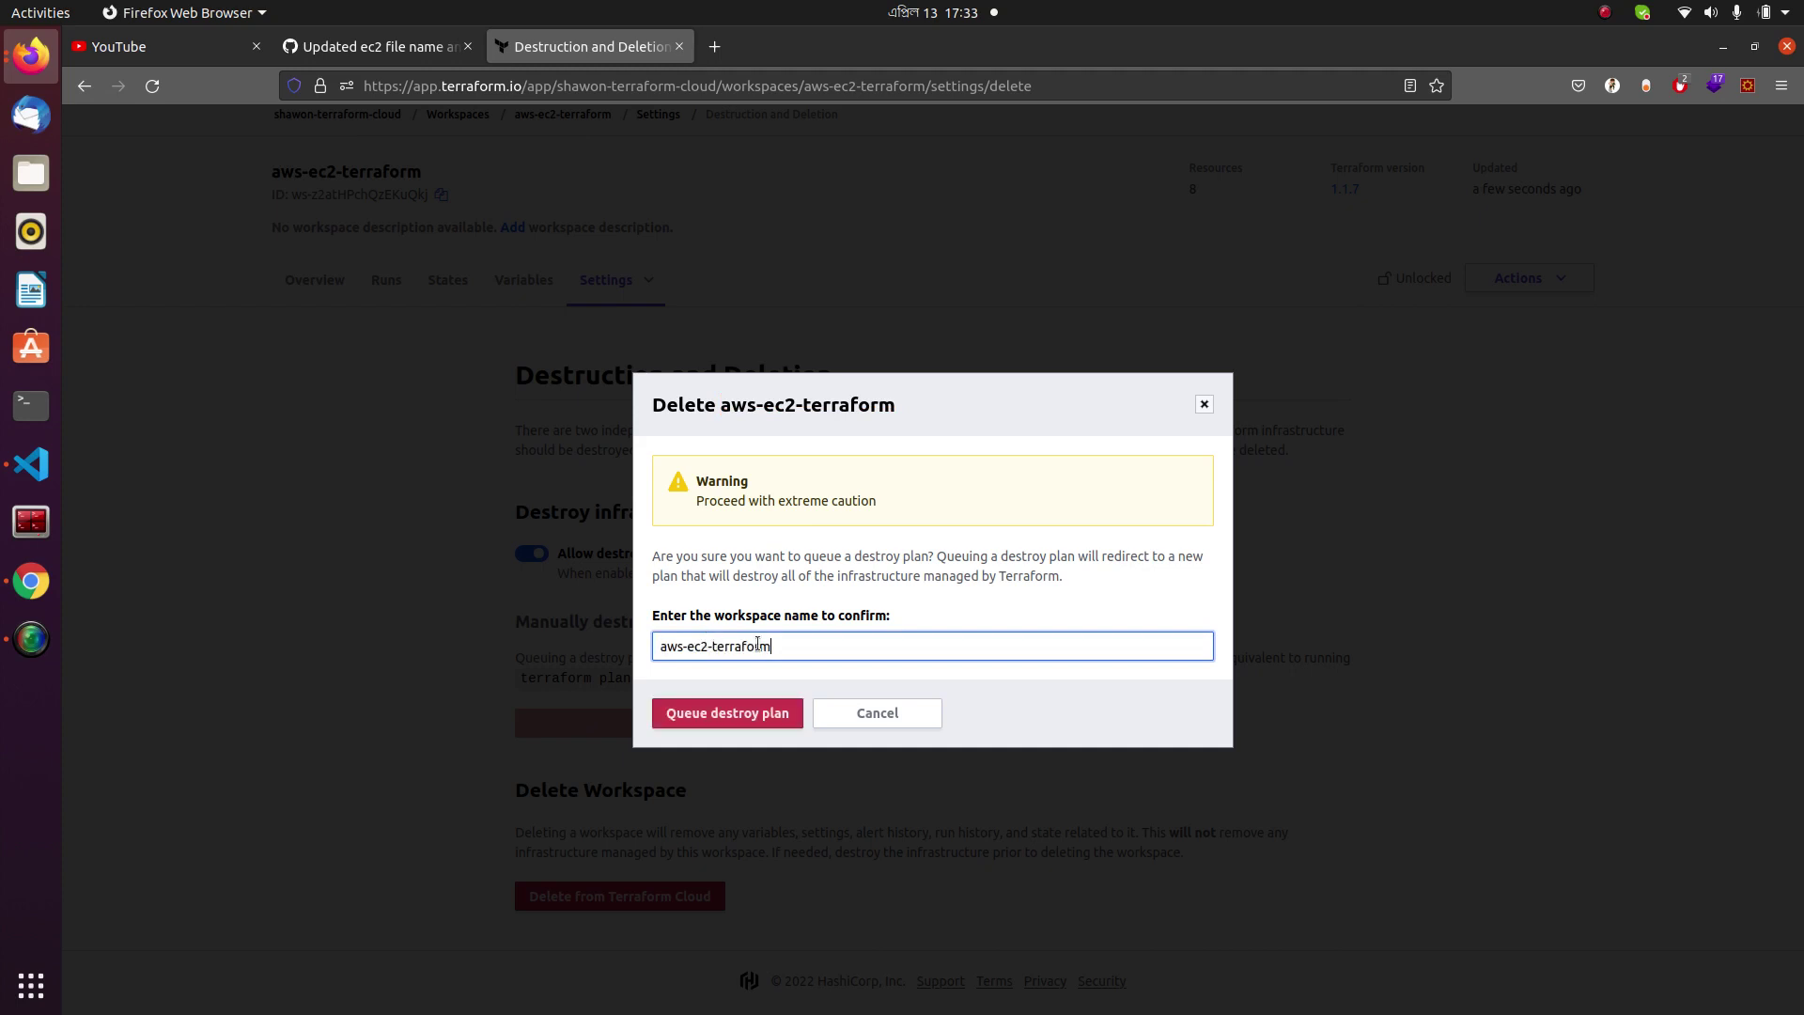
{"action": "left_click", "coordinate": [758, 713]}
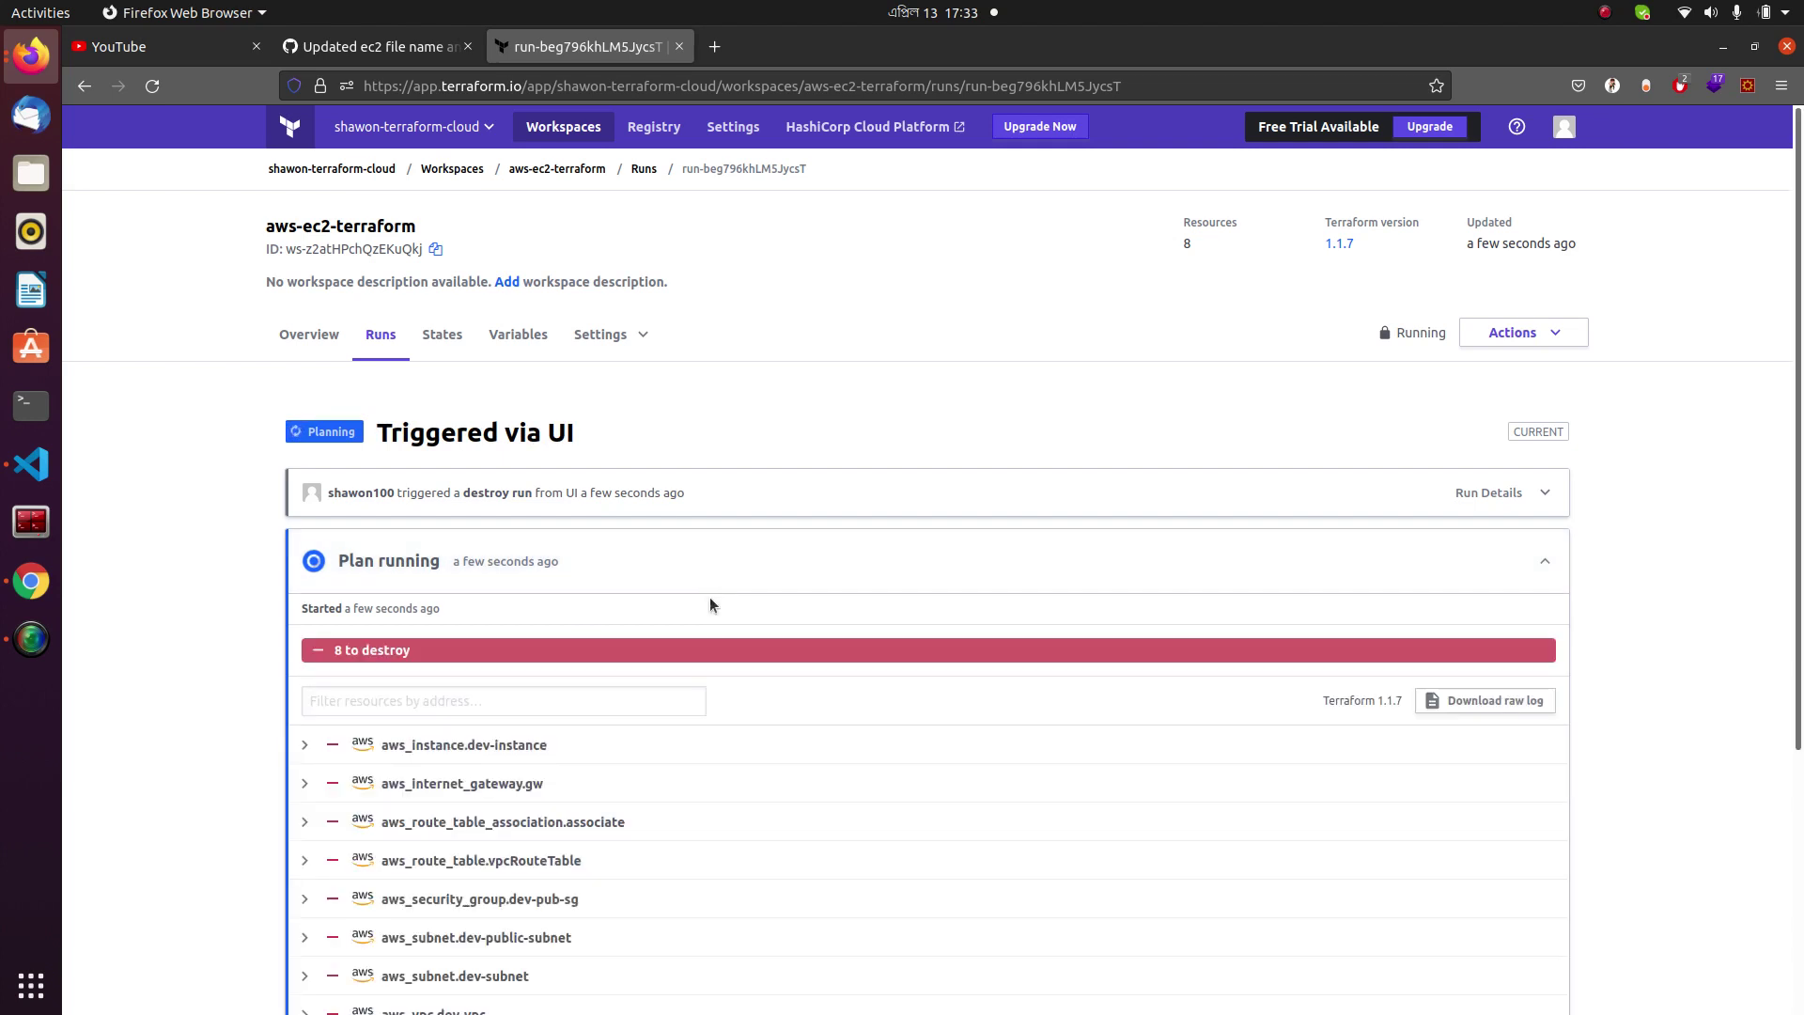
Confirm and apply the finished destroy plan with the comment "destroy run" and check the status of the resource deletions.
{"action": "scroll", "coordinate": [710, 603], "scroll_direction": "down", "scroll_amount": 5}
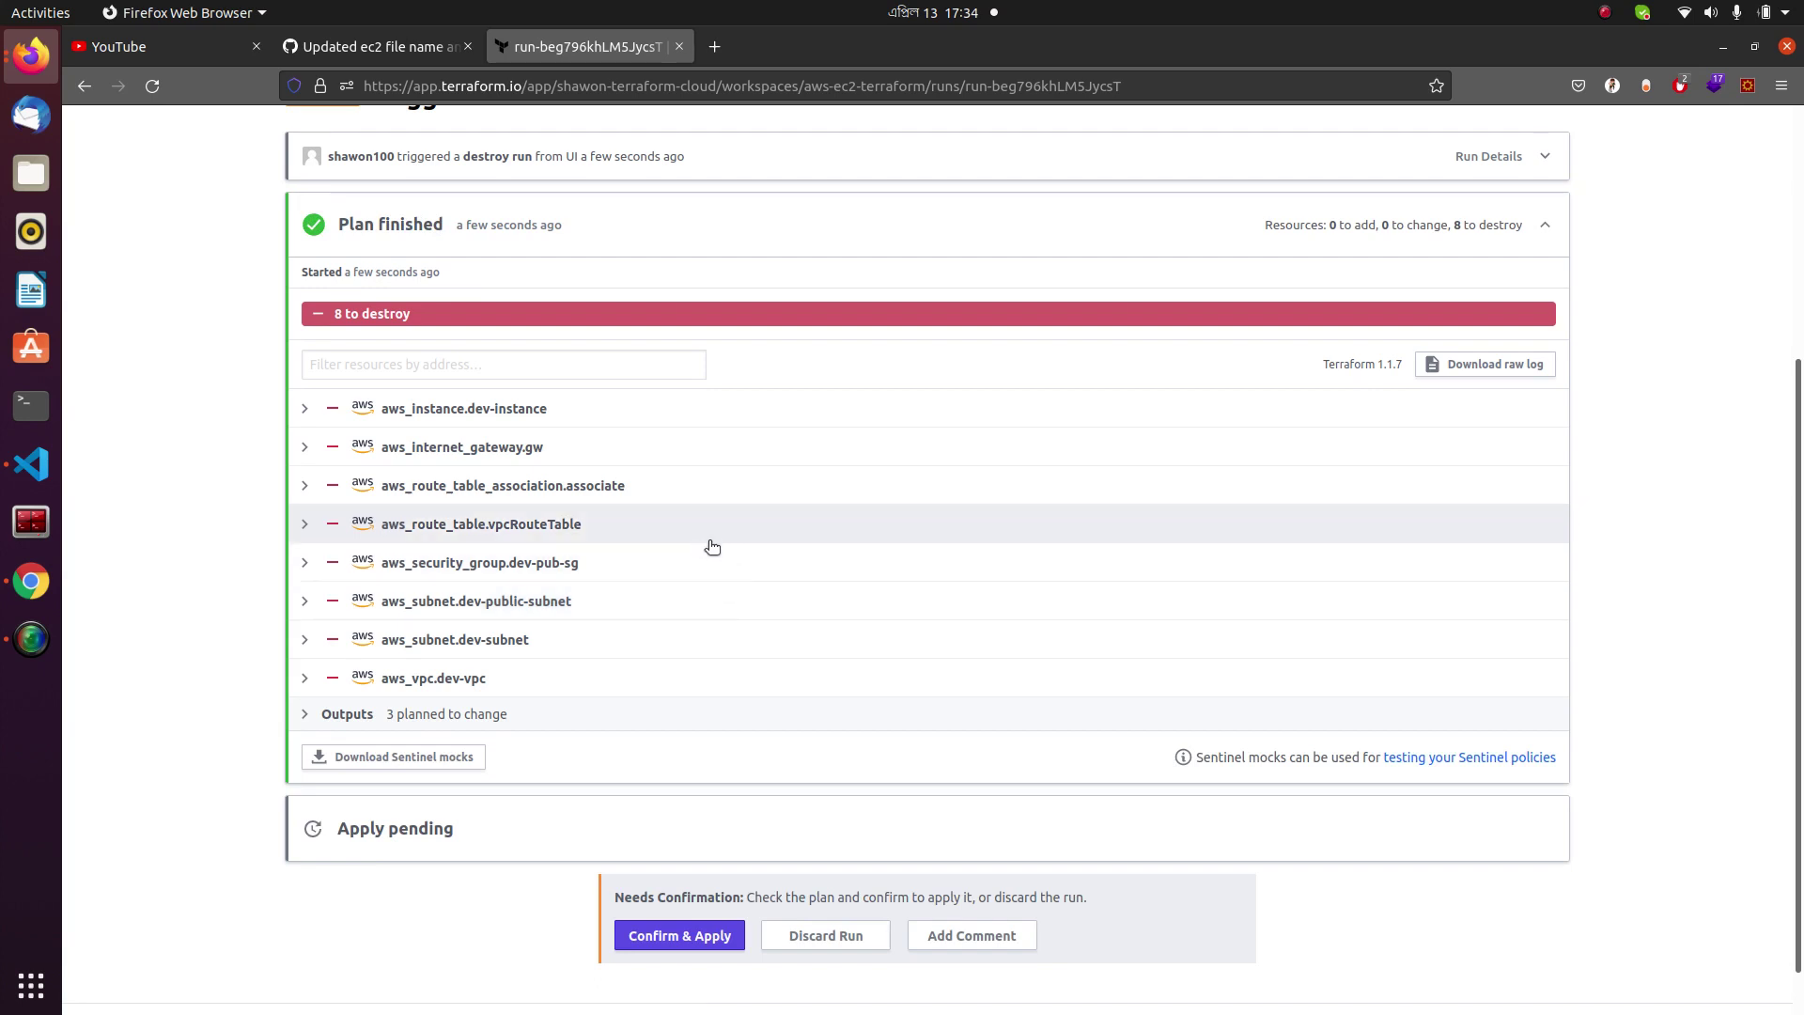
{"action": "scroll", "coordinate": [711, 555], "scroll_direction": "down", "scroll_amount": 2}
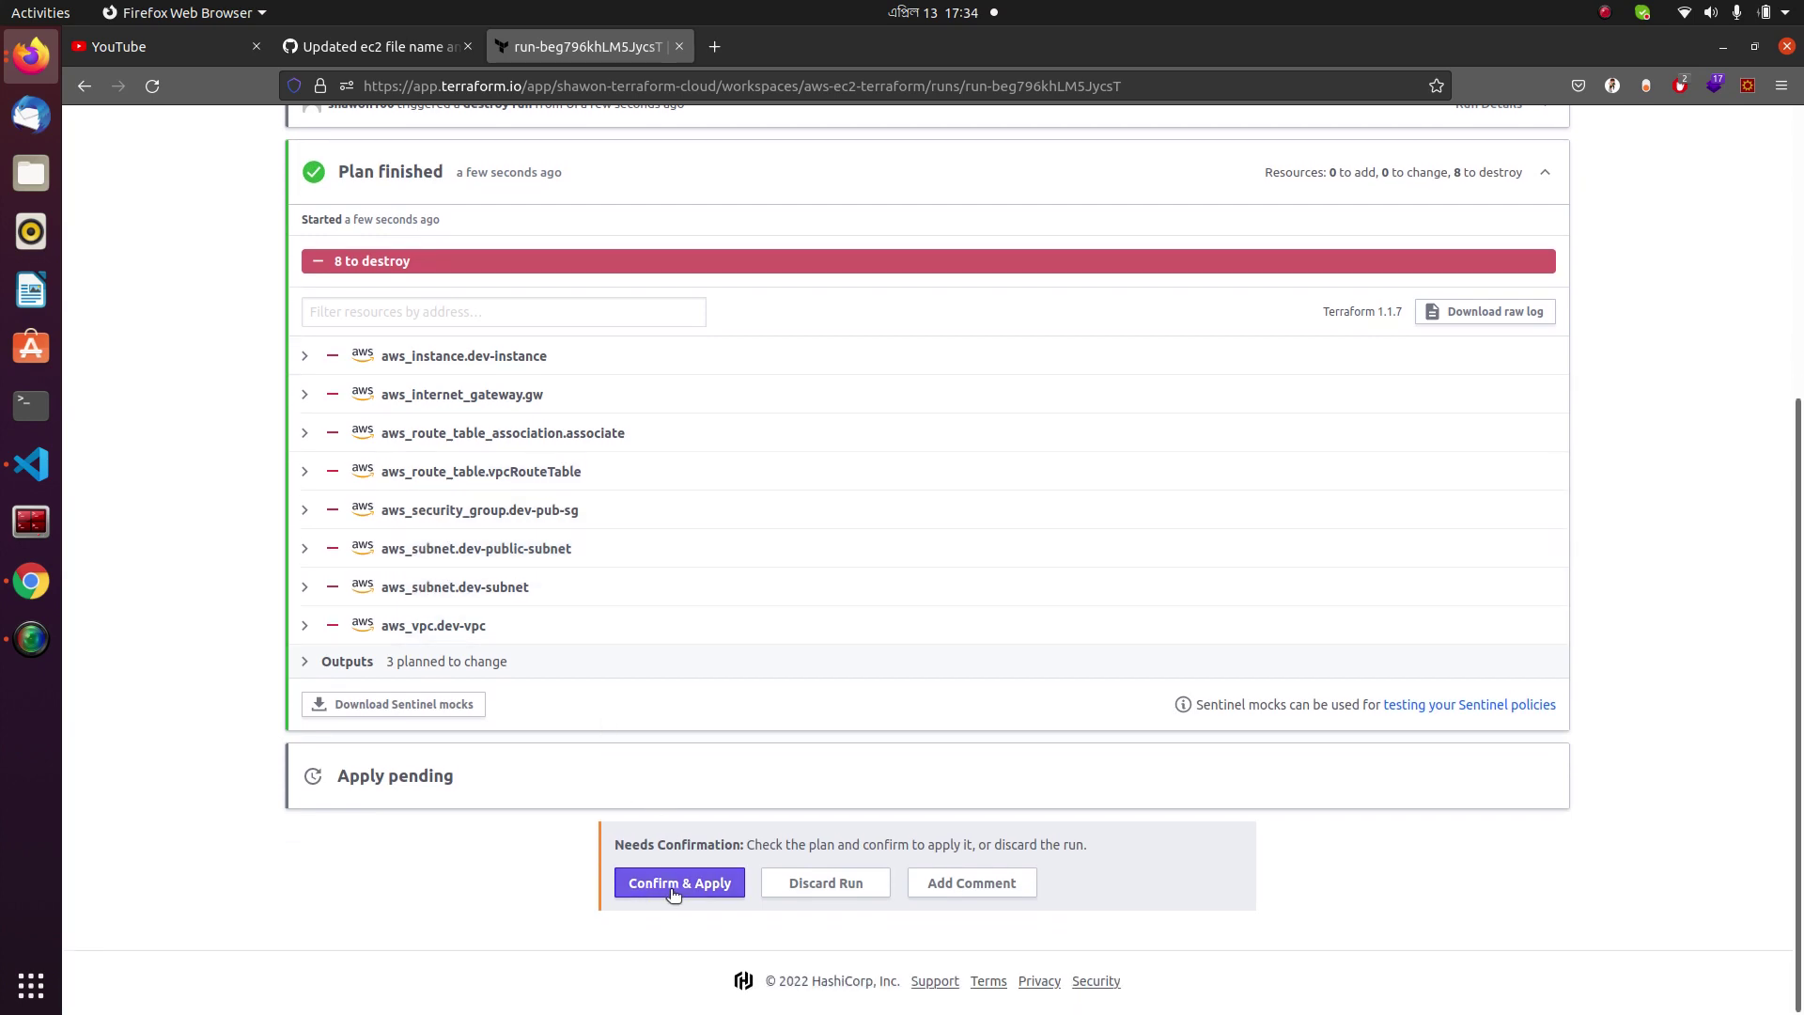
{"action": "left_click", "coordinate": [706, 878]}
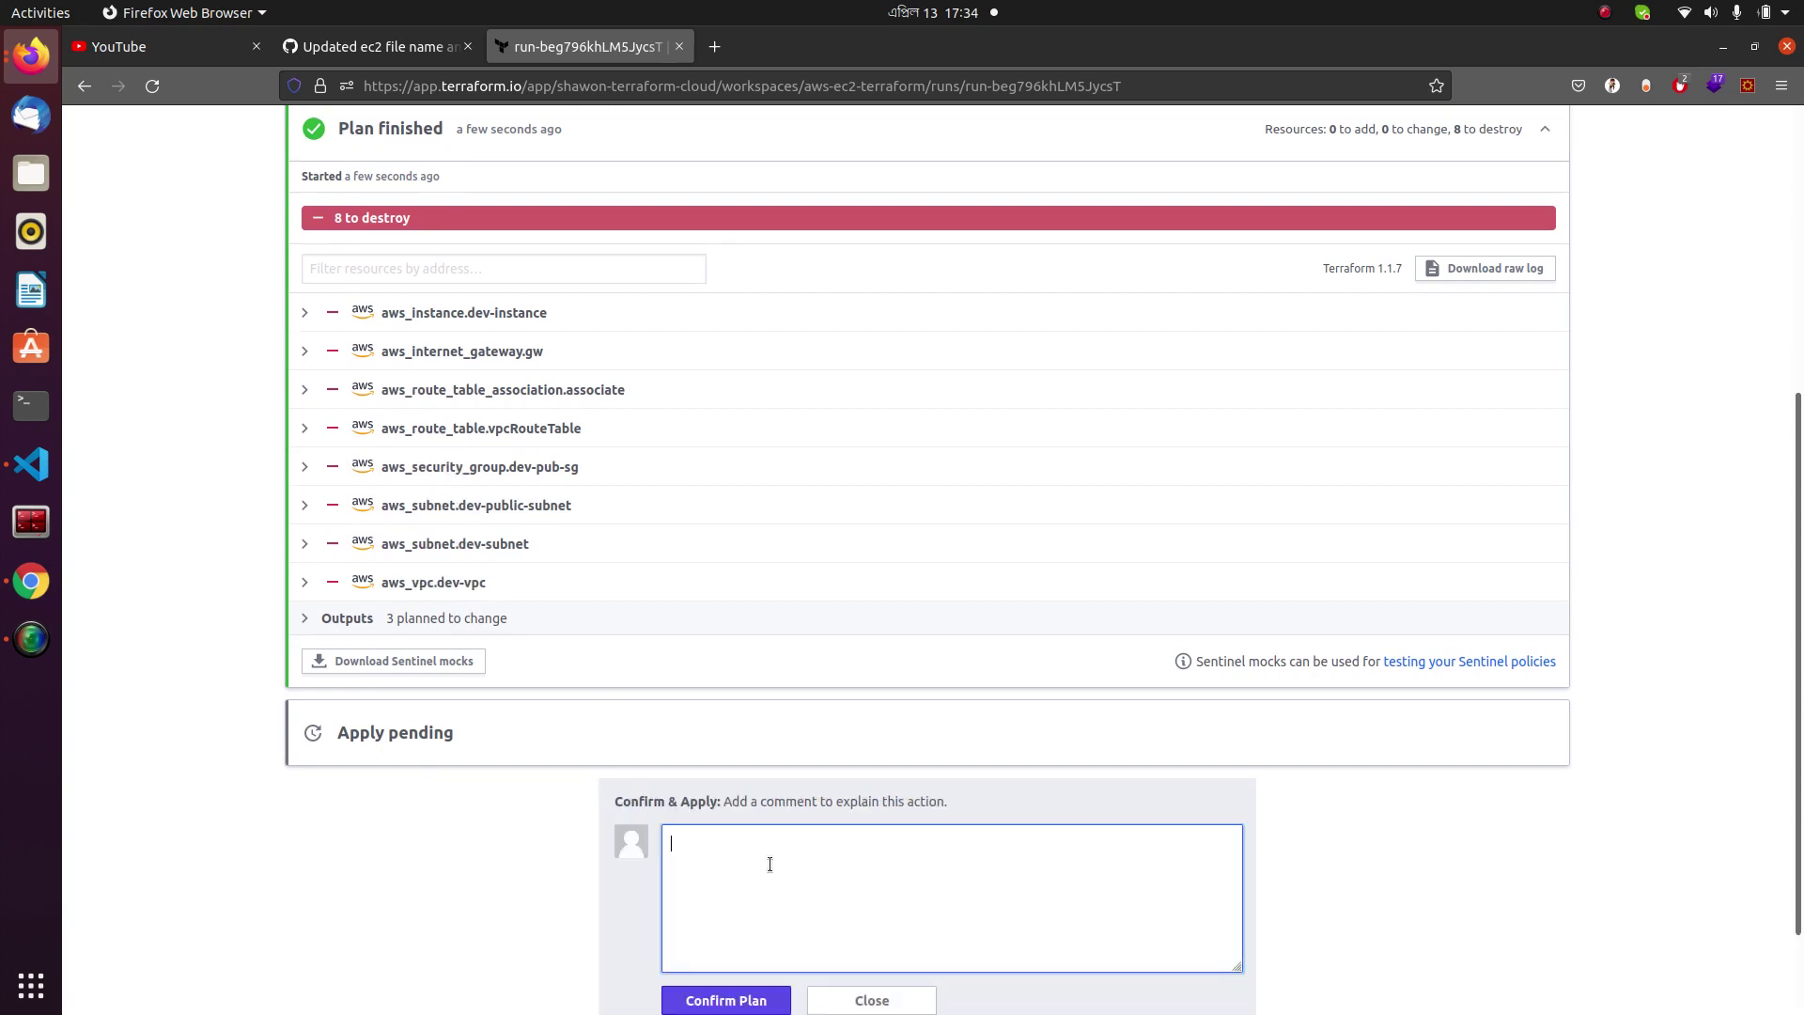
{"action": "type", "text": "destroy run"}
{"action": "left_click", "coordinate": [735, 1001]}
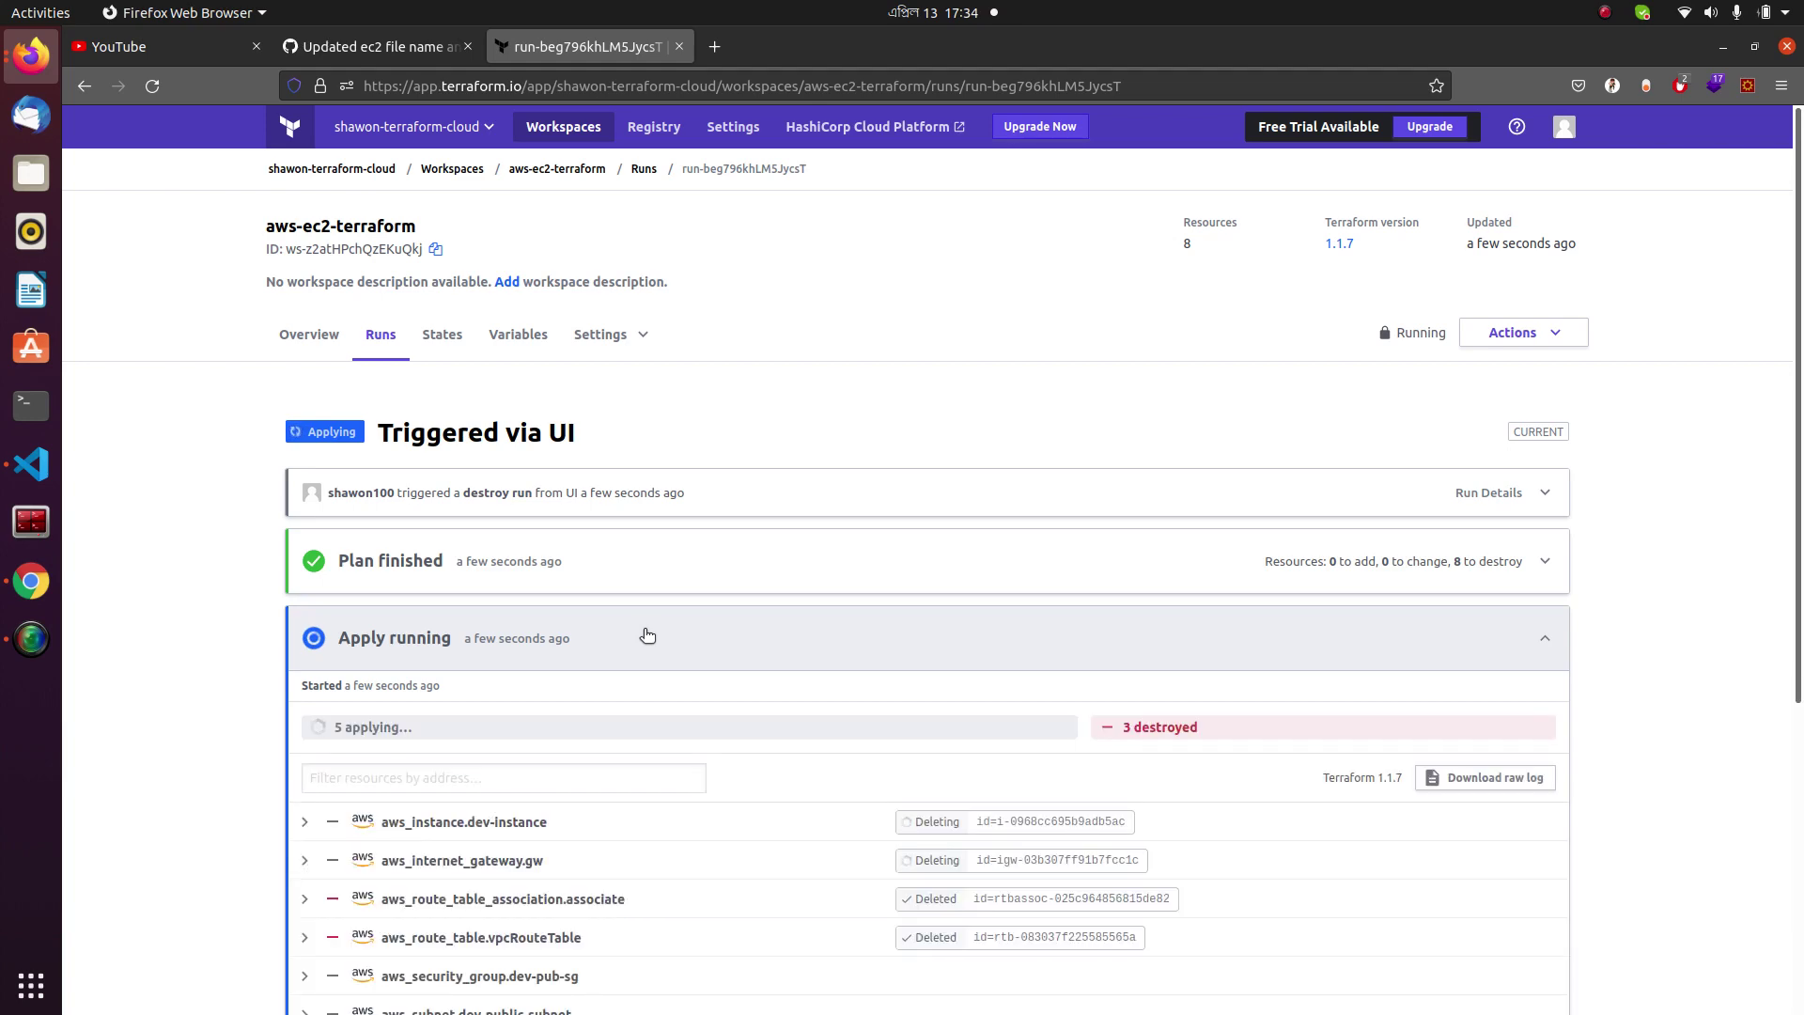
{"action": "scroll", "coordinate": [646, 634], "scroll_direction": "down", "scroll_amount": 3}
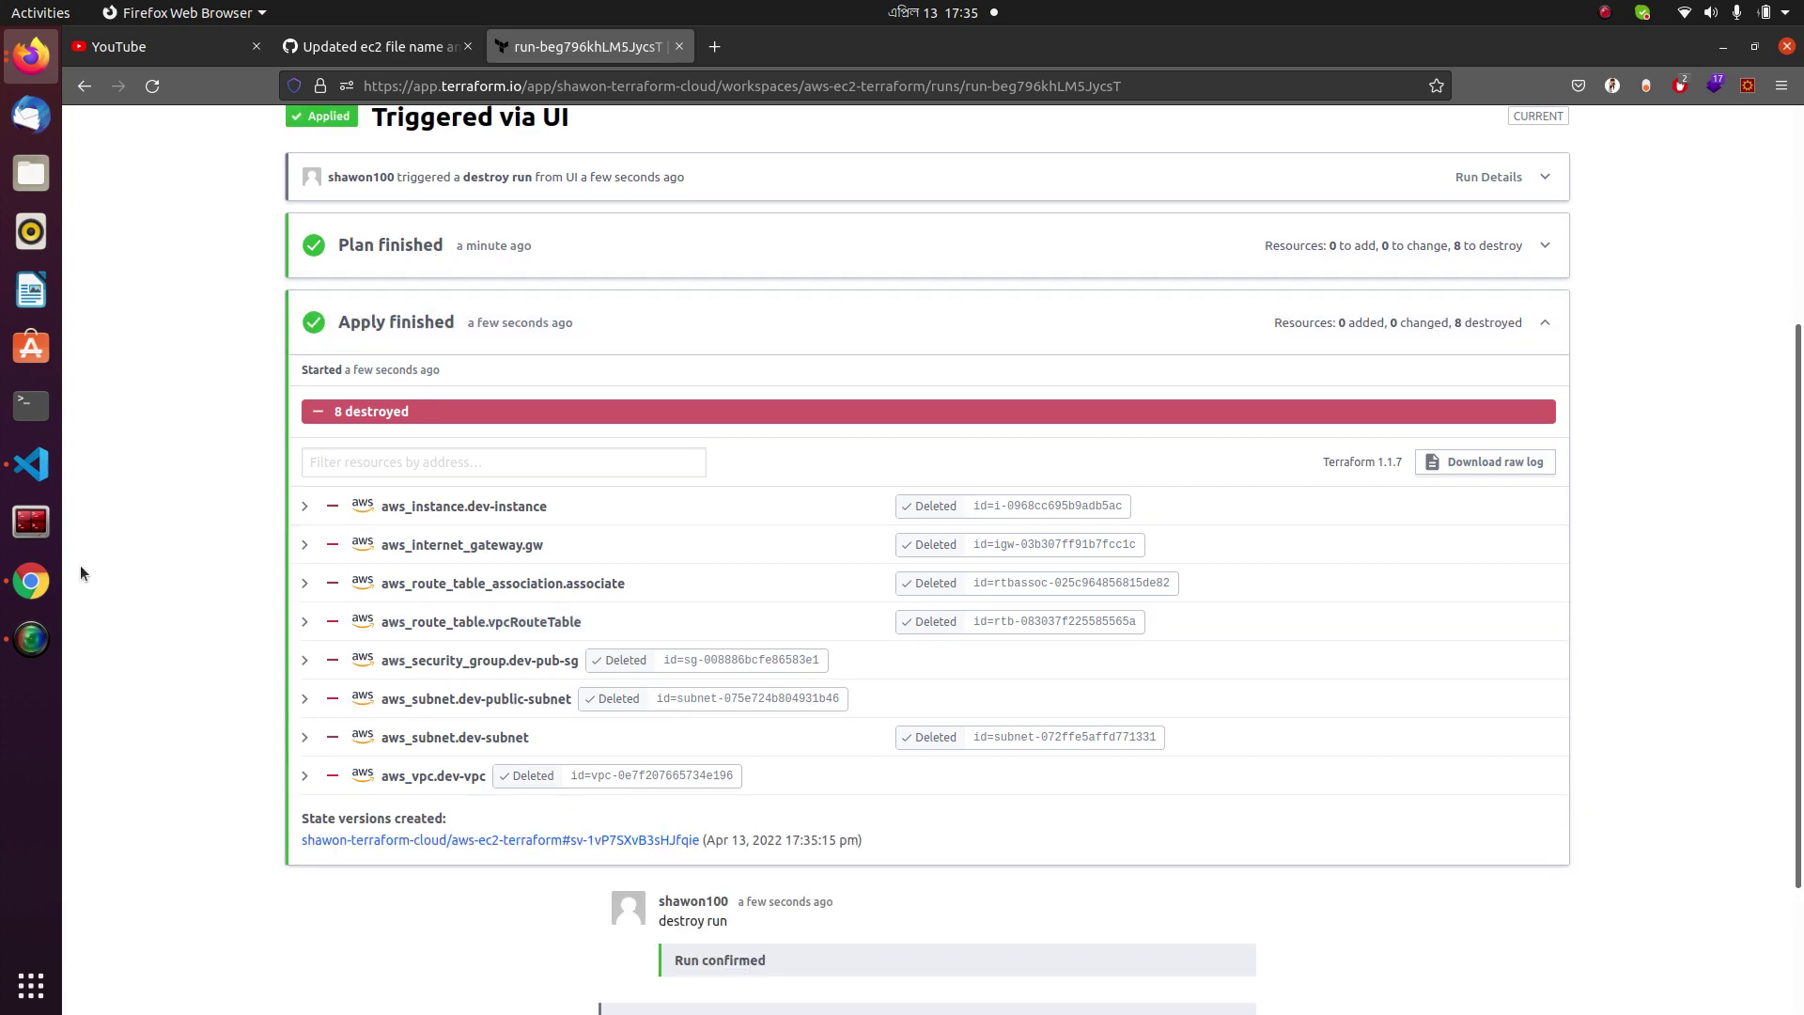
Switch to the EC2 instances list in Chrome, deselect dev-ec2 and refresh the list to check the instance's state.
{"action": "left_click", "coordinate": [31, 580]}
{"action": "left_click", "coordinate": [188, 41]}
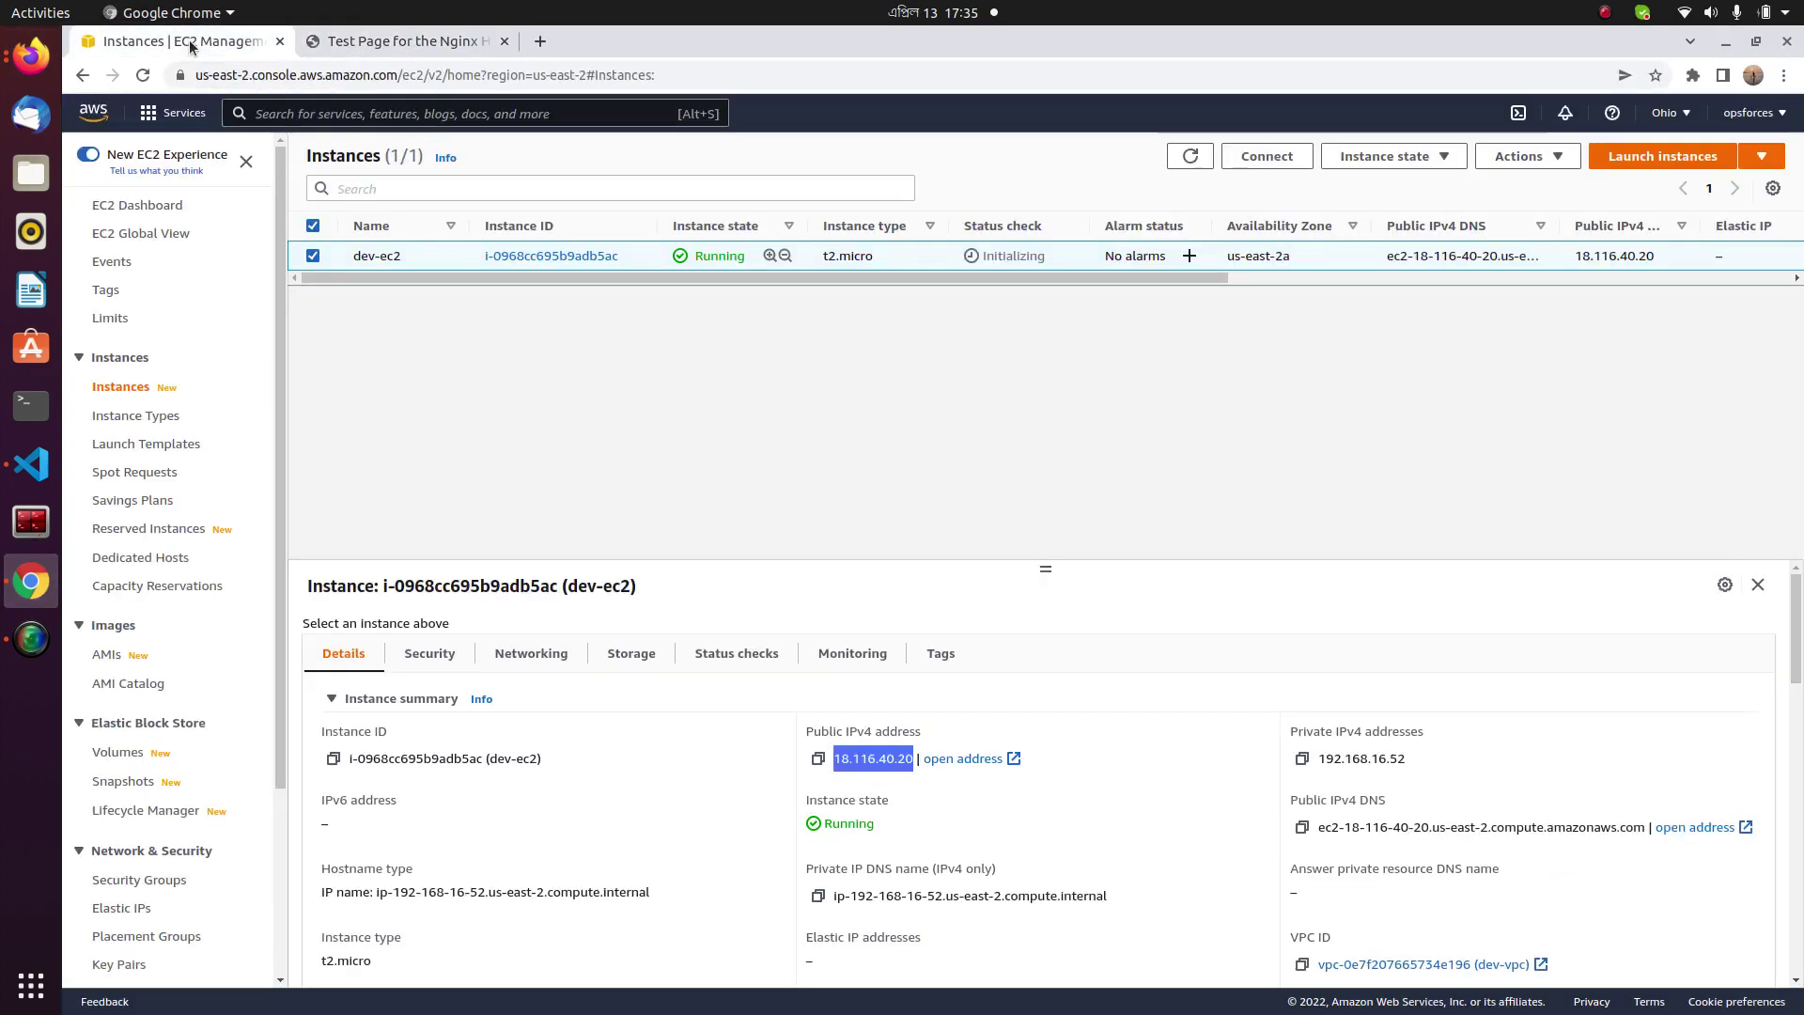
{"action": "left_click", "coordinate": [313, 256]}
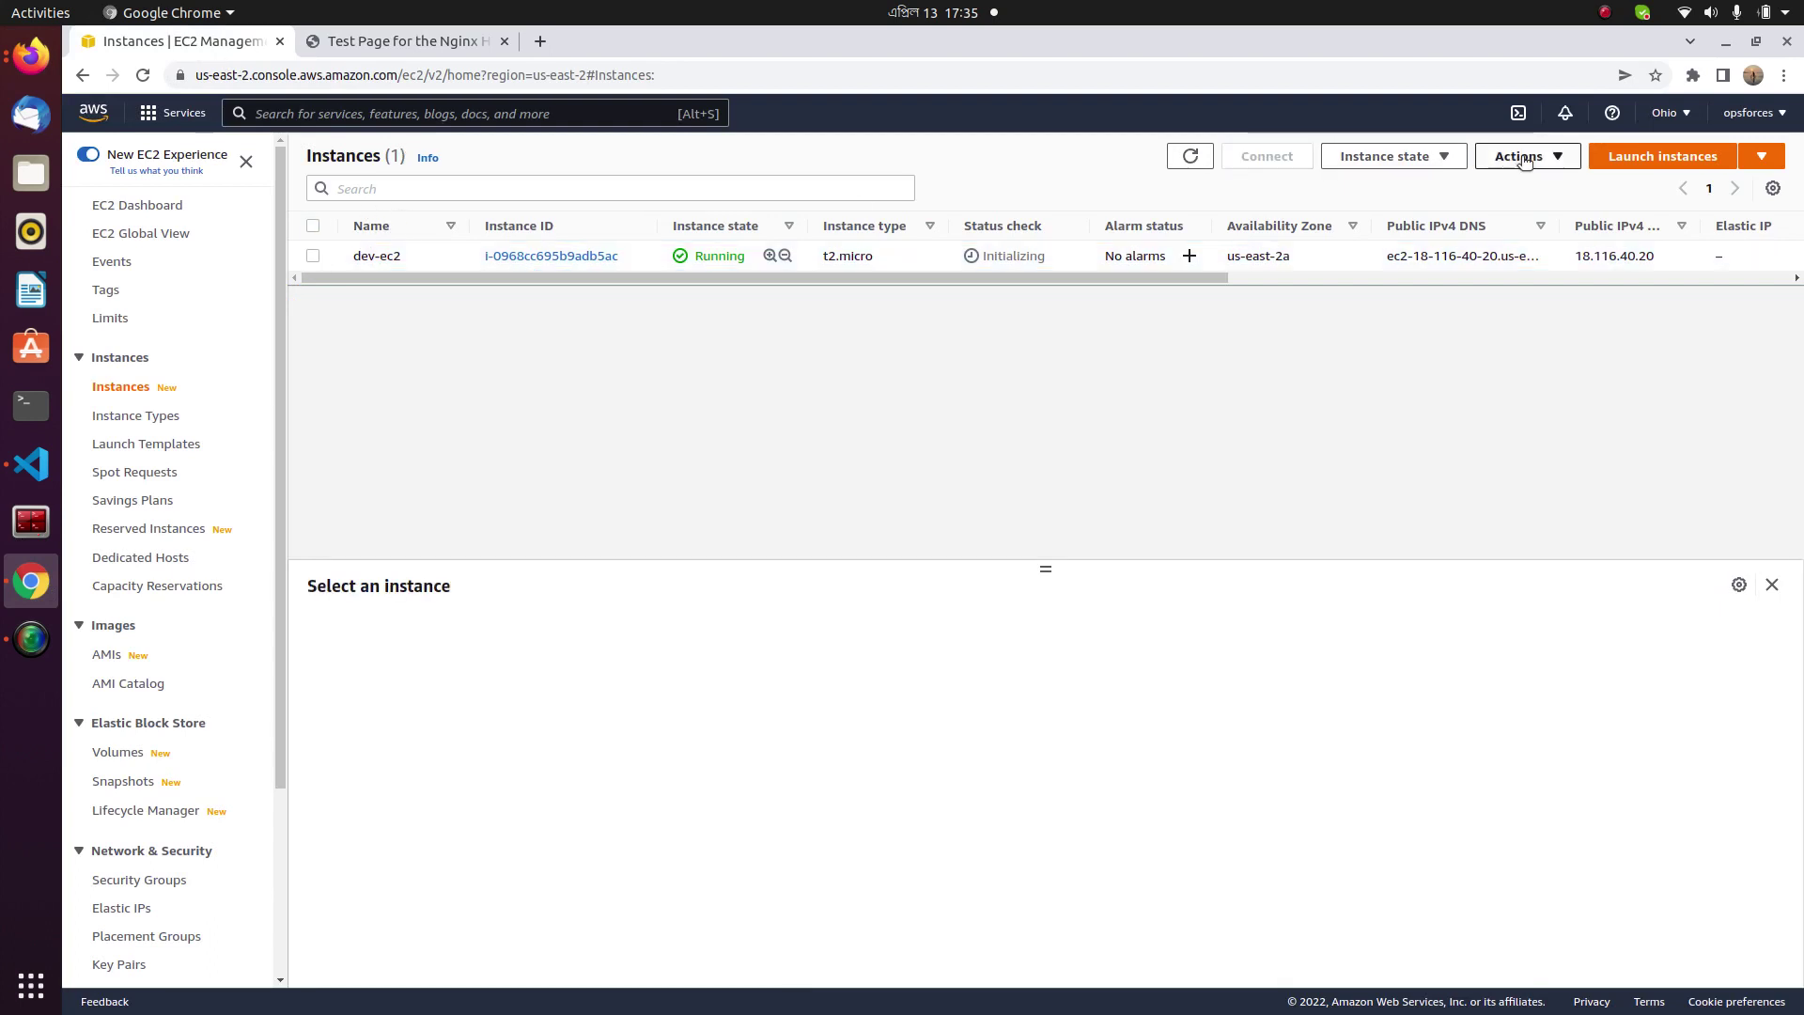
{"action": "left_click", "coordinate": [1190, 156]}
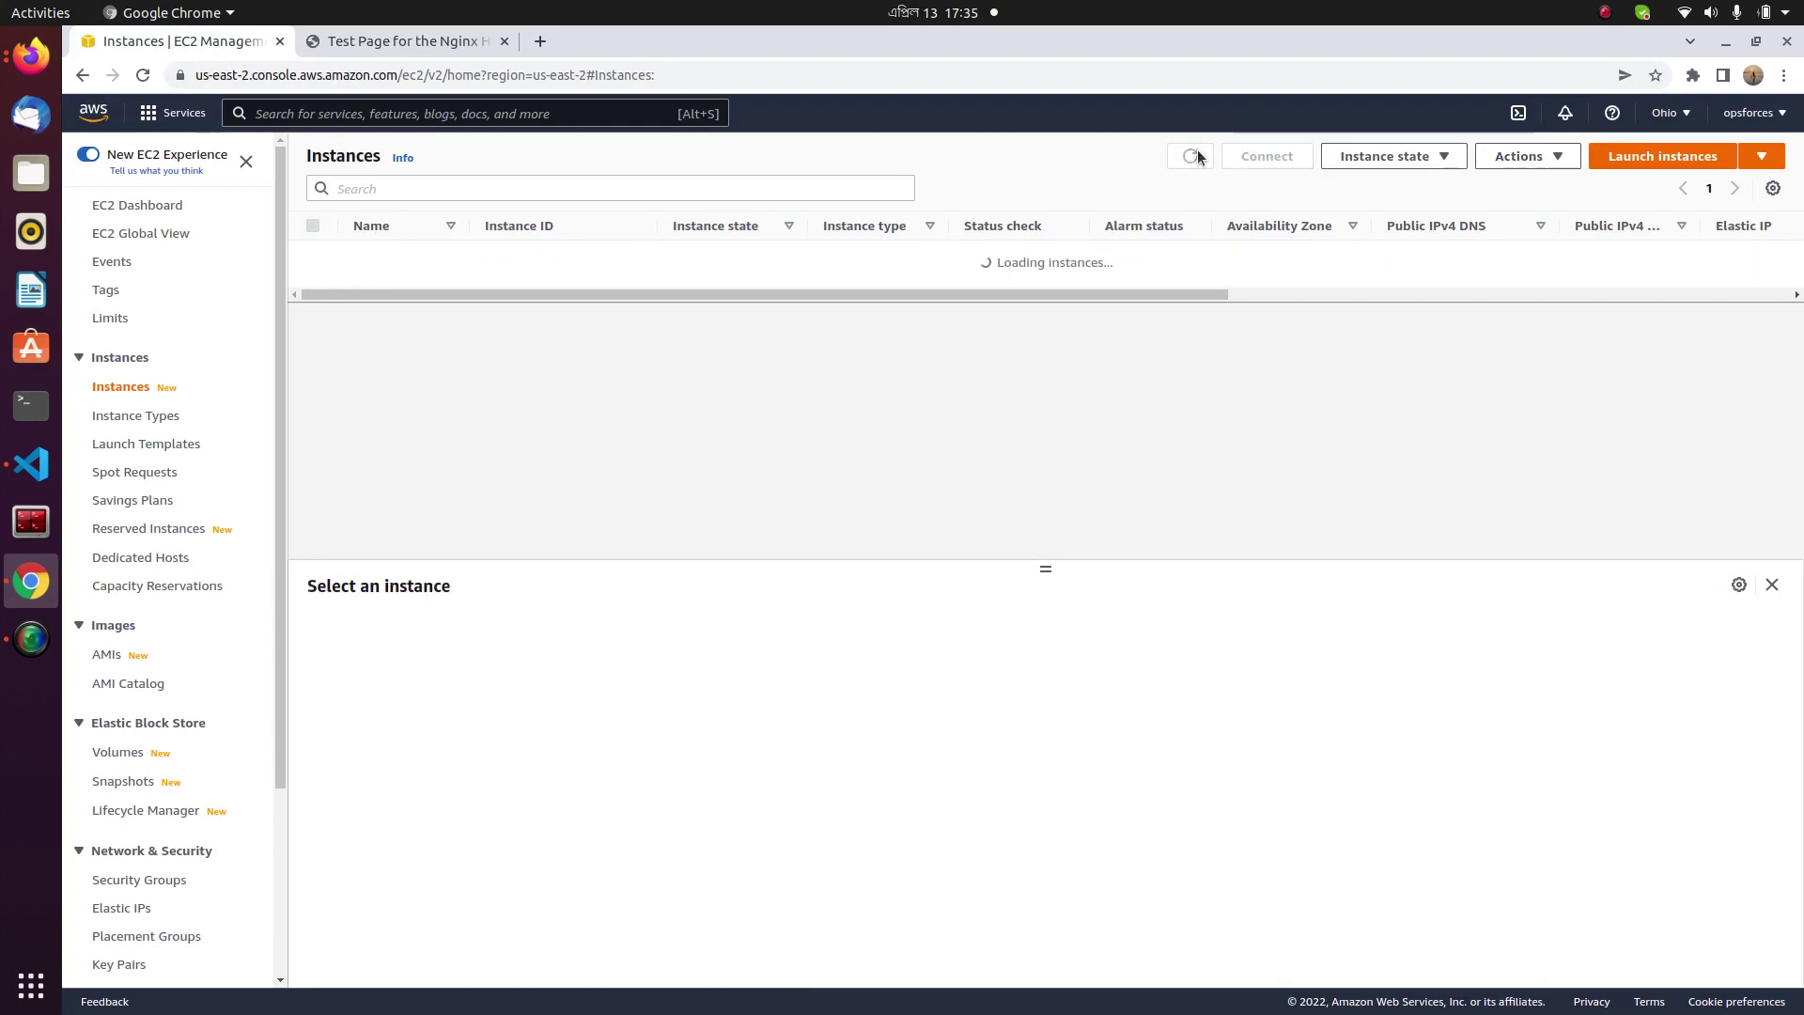